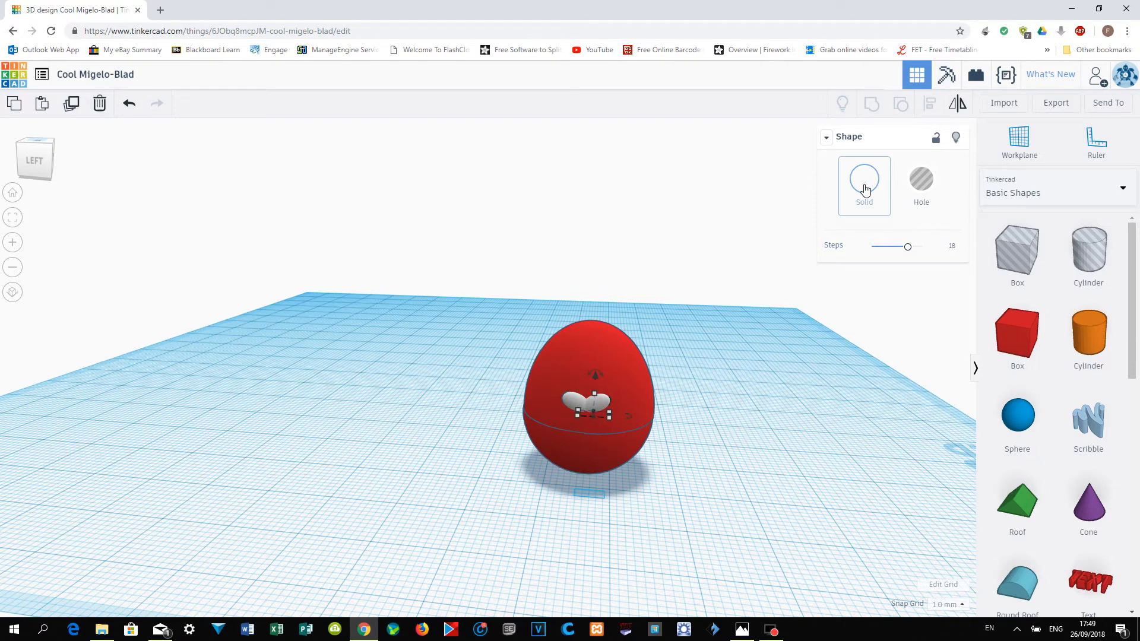
# Colour the selected eye ellipsoid white and deselect it.
pyautogui.click(1065, 267)
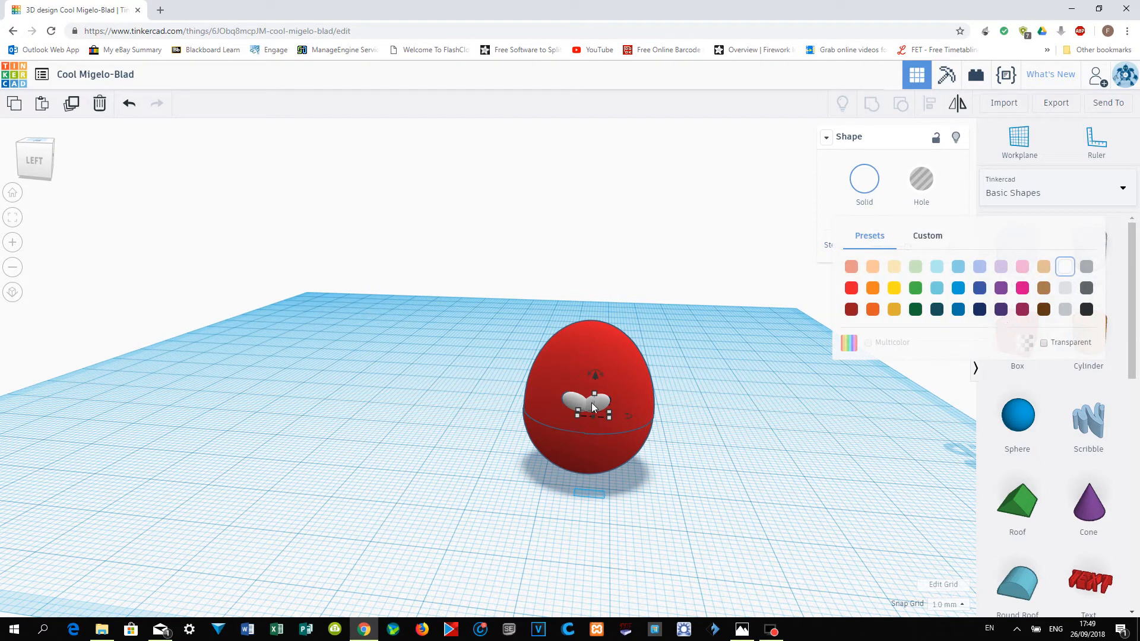
pyautogui.click(716, 482)
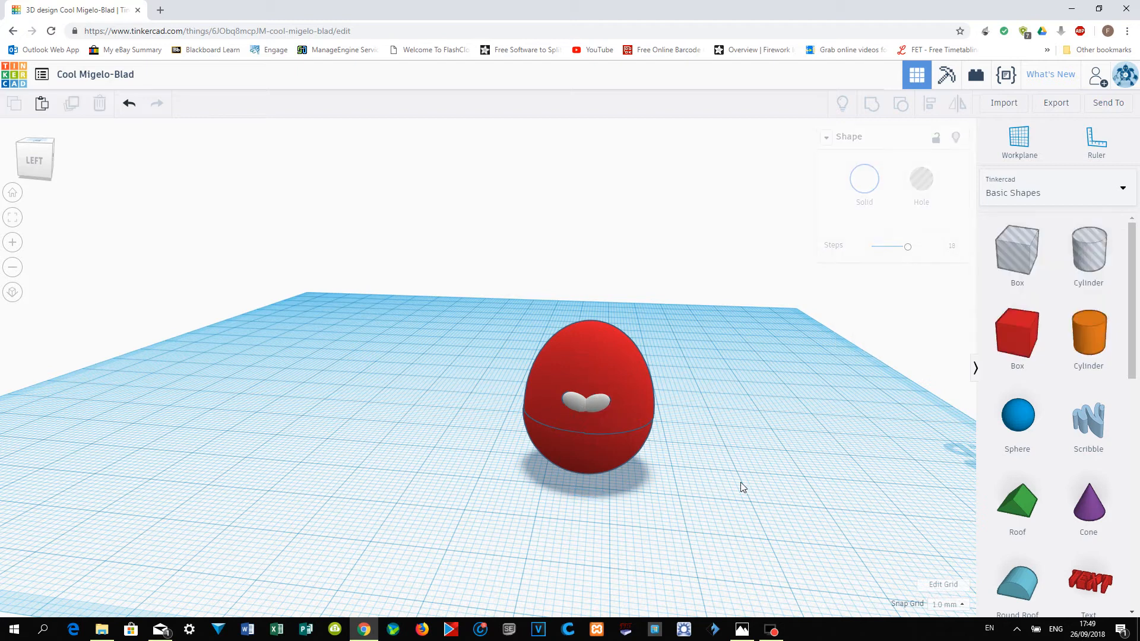
# Add a paraboloid on the workplane beside the egg and scale it down proportionally to 6 mm high.
pyautogui.moveTo(1132, 359); pyautogui.dragTo(1138, 493)
pyautogui.moveTo(1017, 483); pyautogui.dragTo(294, 516)
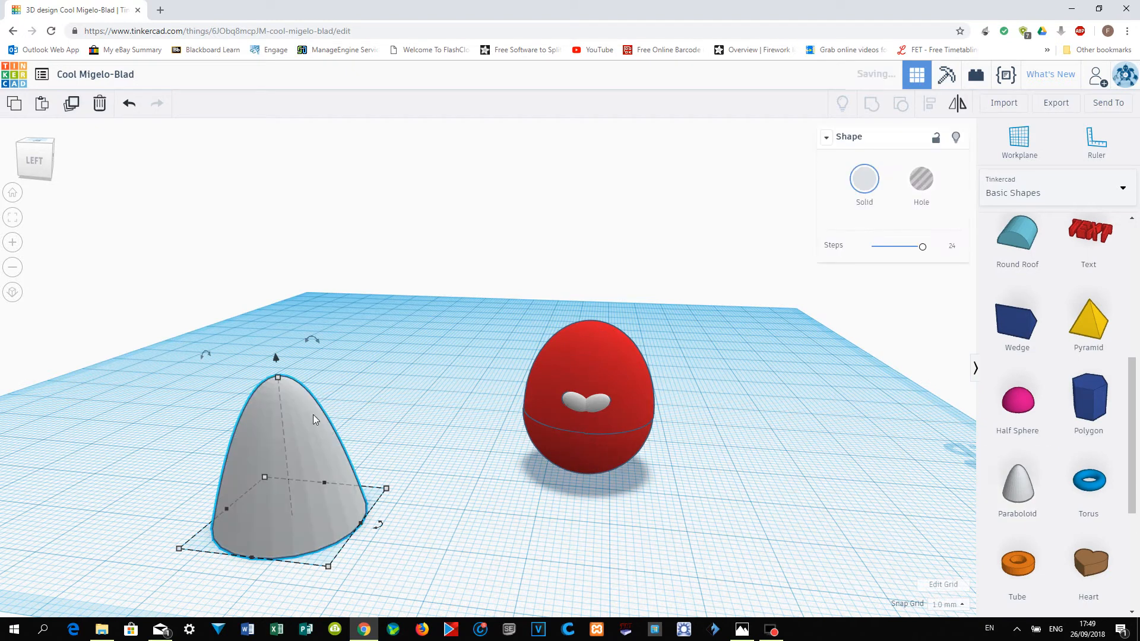
pyautogui.keyDown('shift'); pyautogui.moveTo(279, 376); pyautogui.dragTo(289, 478); pyautogui.keyUp('shift')
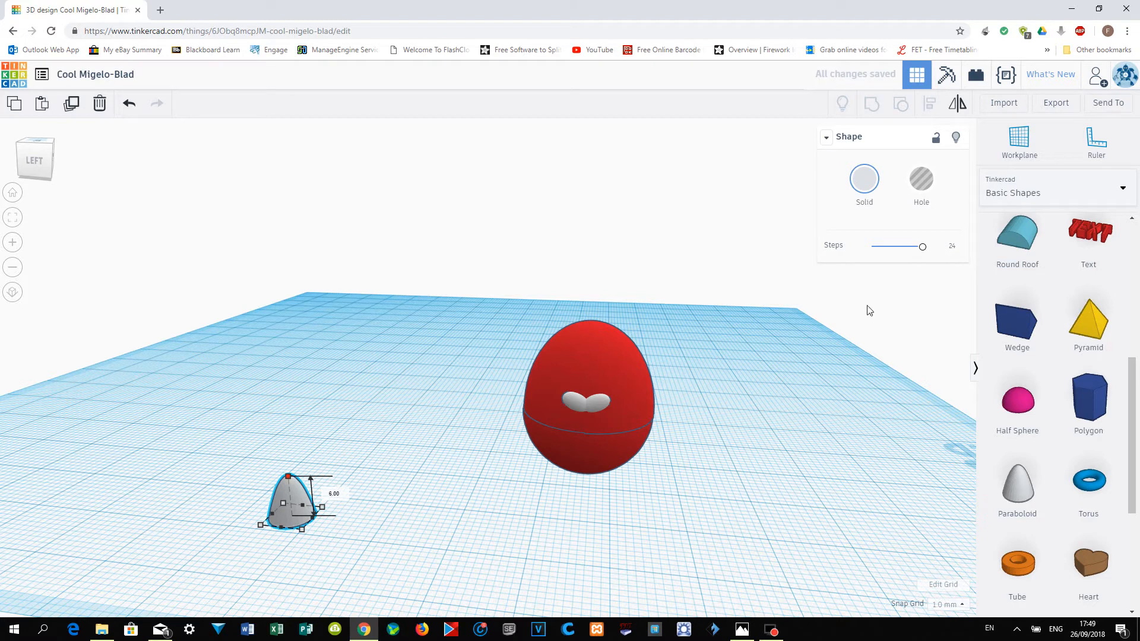
# Place a 20 mm box hole over the rear part of the small paraboloid and group both to cut that part away.
pyautogui.scroll(2, 1138, 383)
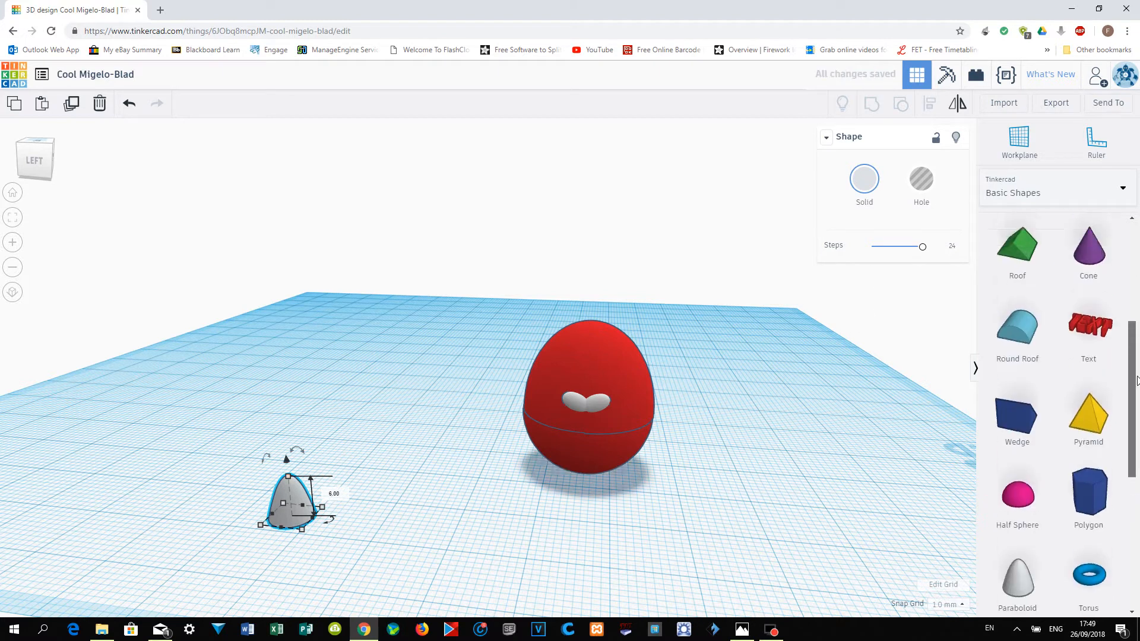
pyautogui.scroll(4, 1138, 383)
pyautogui.moveTo(1031, 258); pyautogui.dragTo(323, 483)
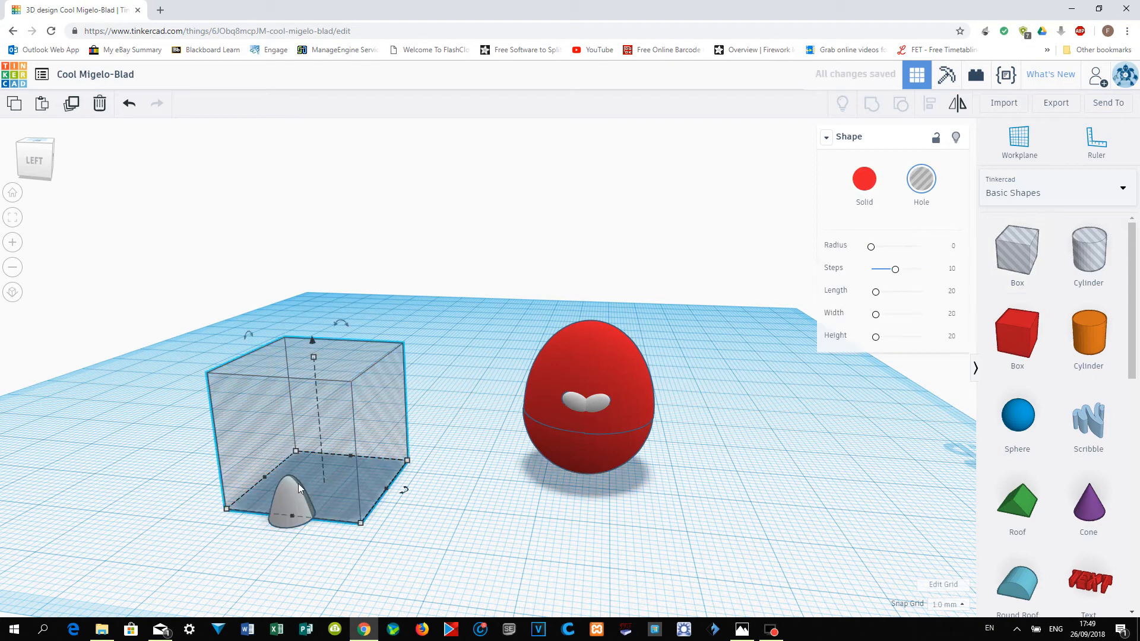
pyautogui.moveTo(147, 322); pyautogui.dragTo(394, 558)
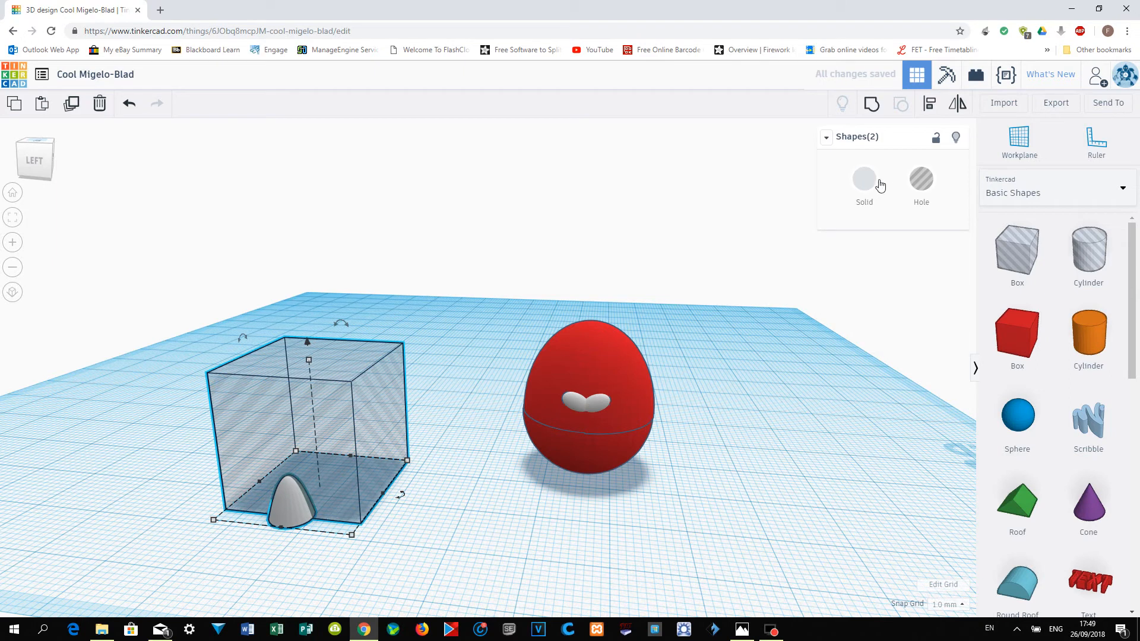
pyautogui.click(876, 114)
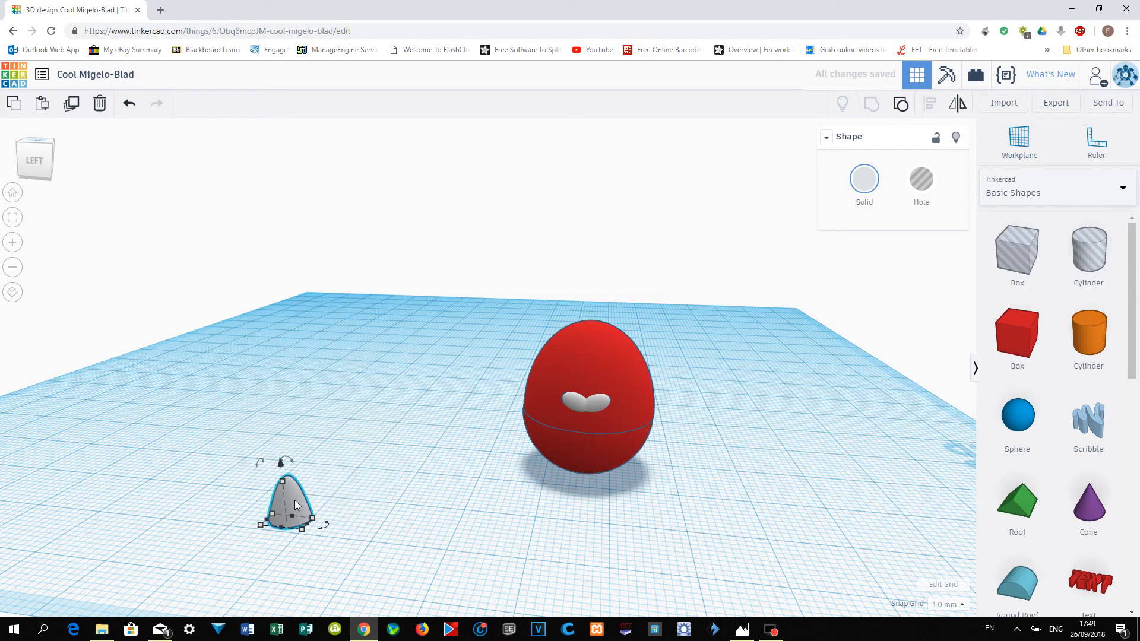
# Duplicate the cut paraboloid and move the copy about 13 mm to the side.
pyautogui.hotkey('ctrl', 'd')
pyautogui.moveTo(300, 509); pyautogui.dragTo(386, 524)
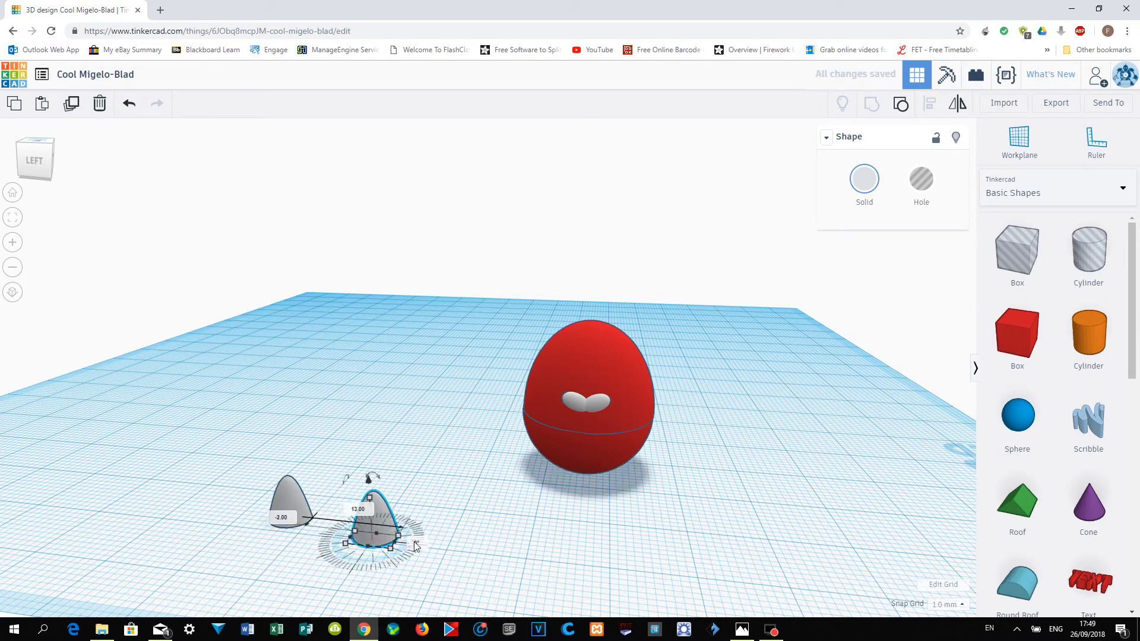
# Rotate the original cut paraboloid 180° about its vertical axis and move it back to back against the copy.
pyautogui.click(294, 500)
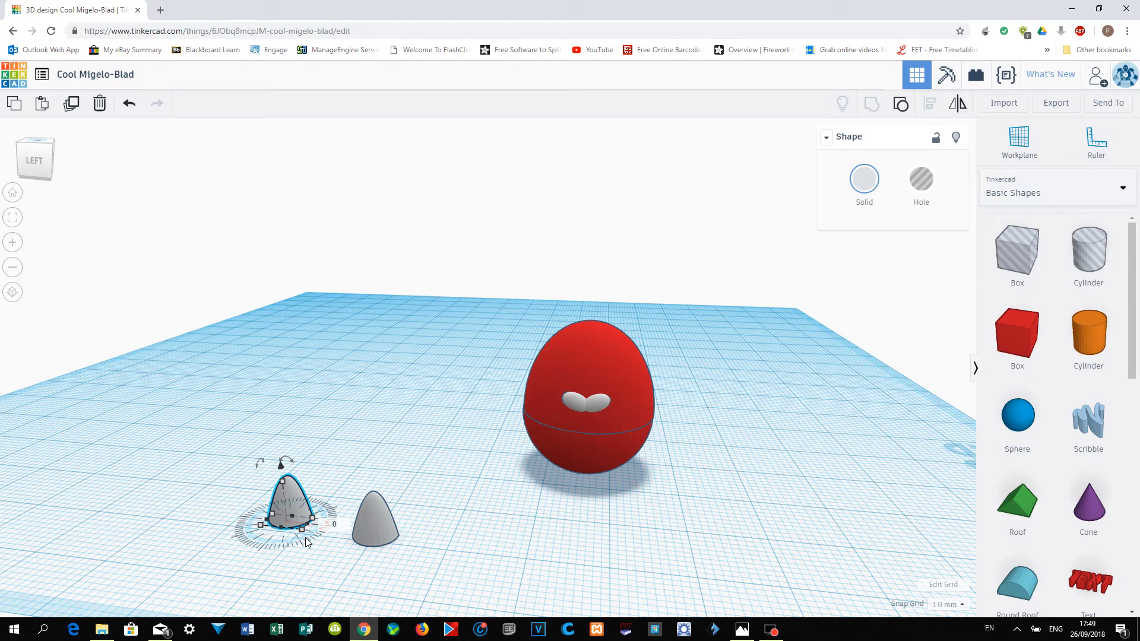
pyautogui.write('8')
pyautogui.press('Return')
pyautogui.click(330, 527)
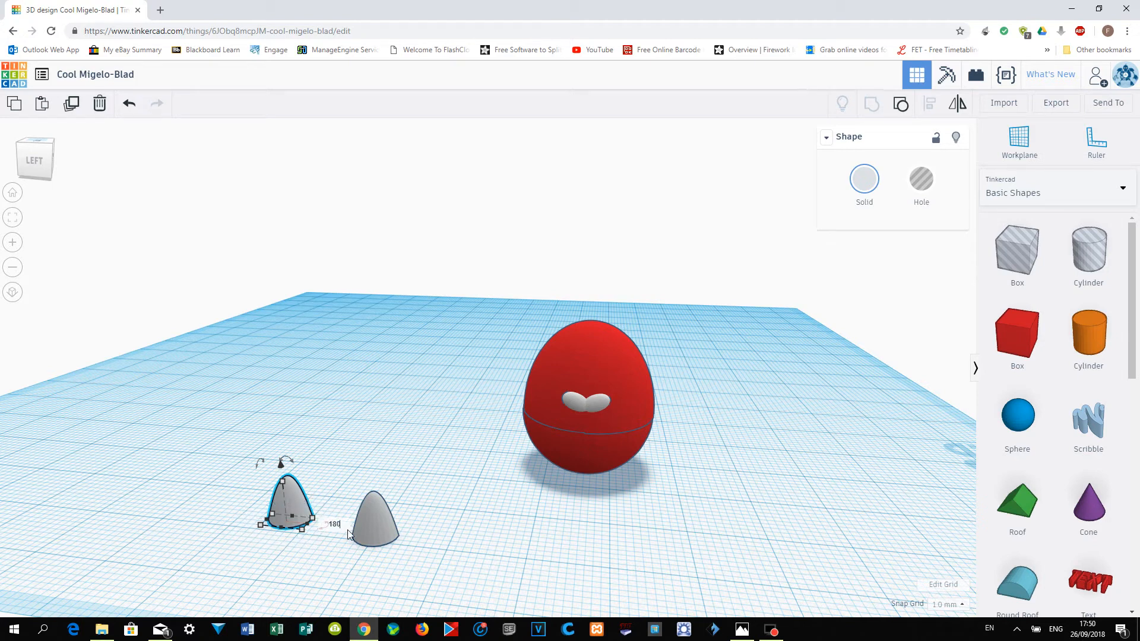
pyautogui.write('180')
pyautogui.press('Return')
pyautogui.moveTo(282, 504); pyautogui.dragTo(371, 504)
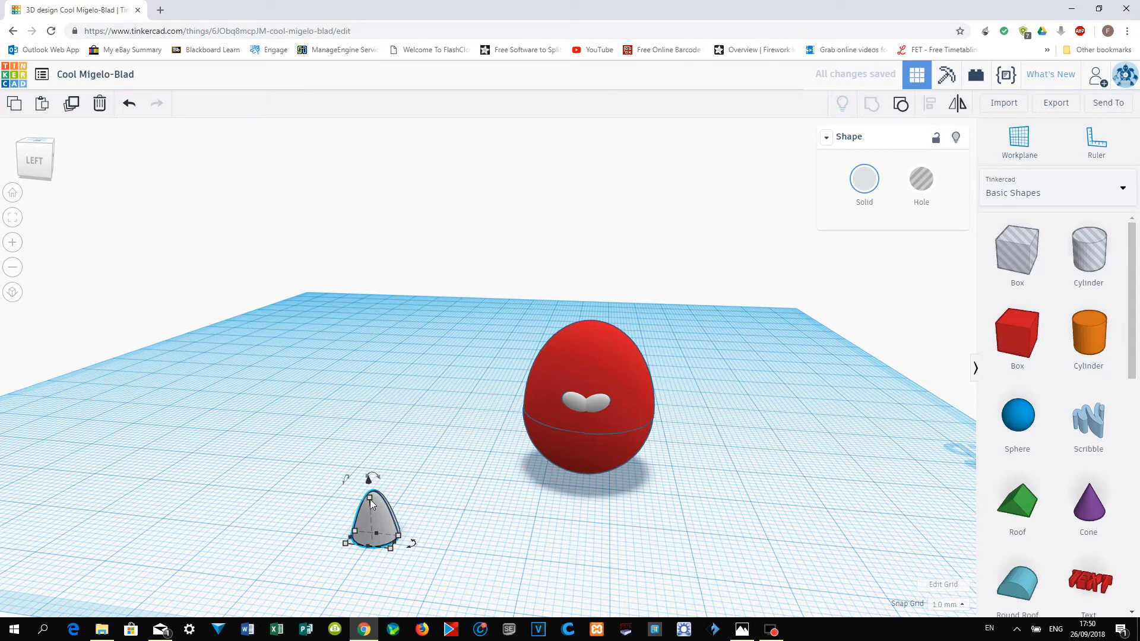
# Set the height of the moved paraboloid half to 5.78 mm so it is slightly lower than the other half.
pyautogui.moveTo(370, 502); pyautogui.dragTo(371, 503)
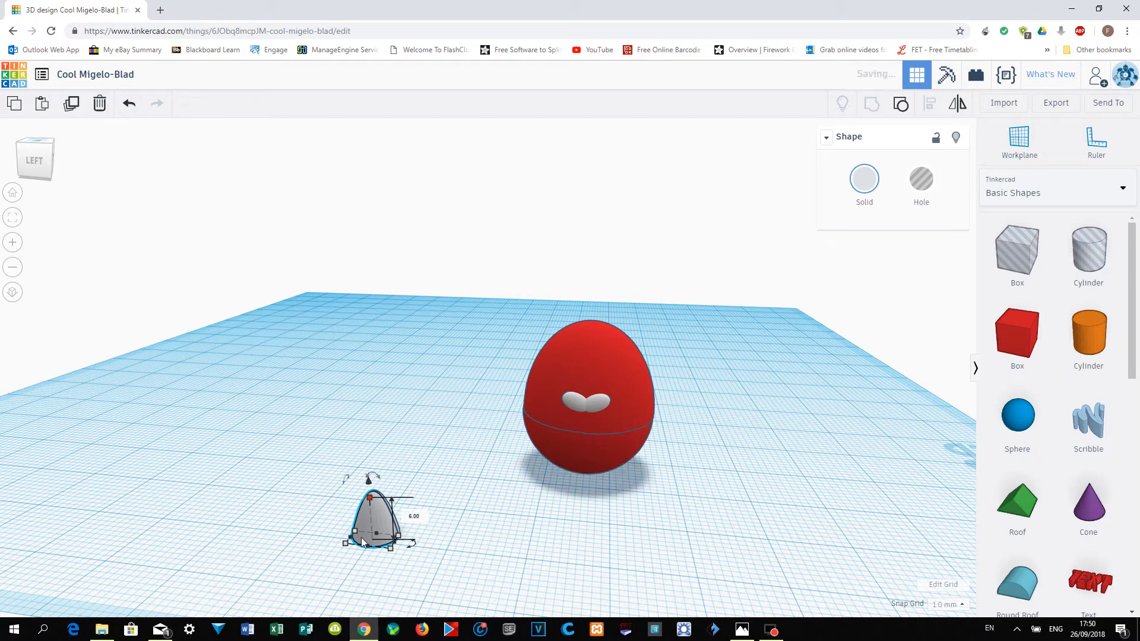
pyautogui.moveTo(361, 579); pyautogui.dragTo(414, 576, button='right')
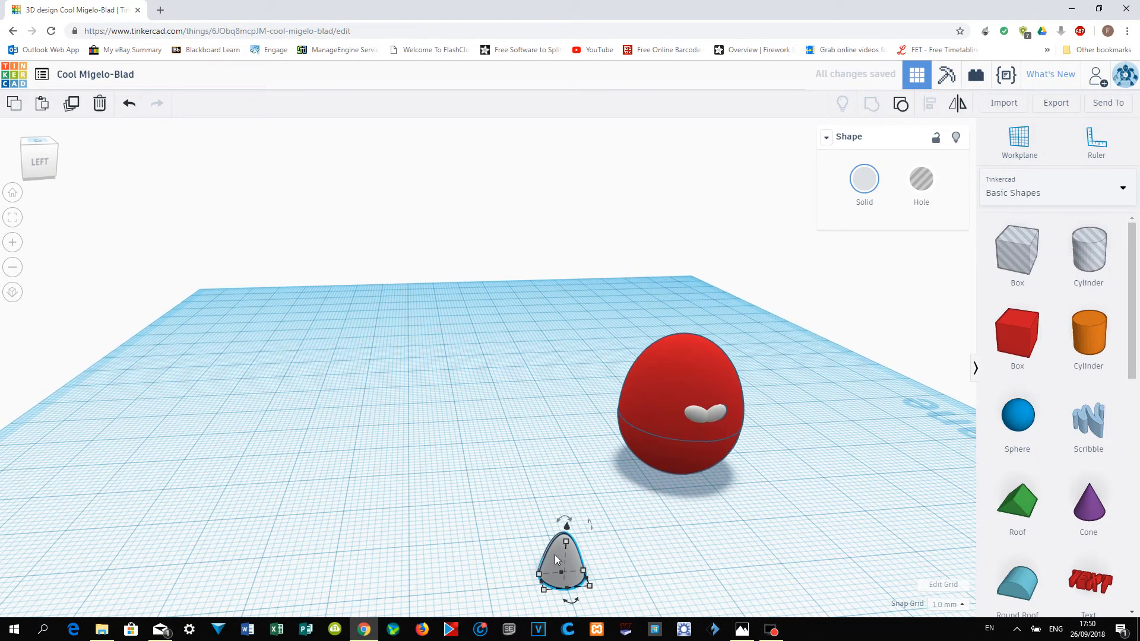
pyautogui.moveTo(566, 543); pyautogui.dragTo(569, 547)
pyautogui.click(612, 558)
pyautogui.write('5.78')
pyautogui.press('Return')
pyautogui.click(530, 531)
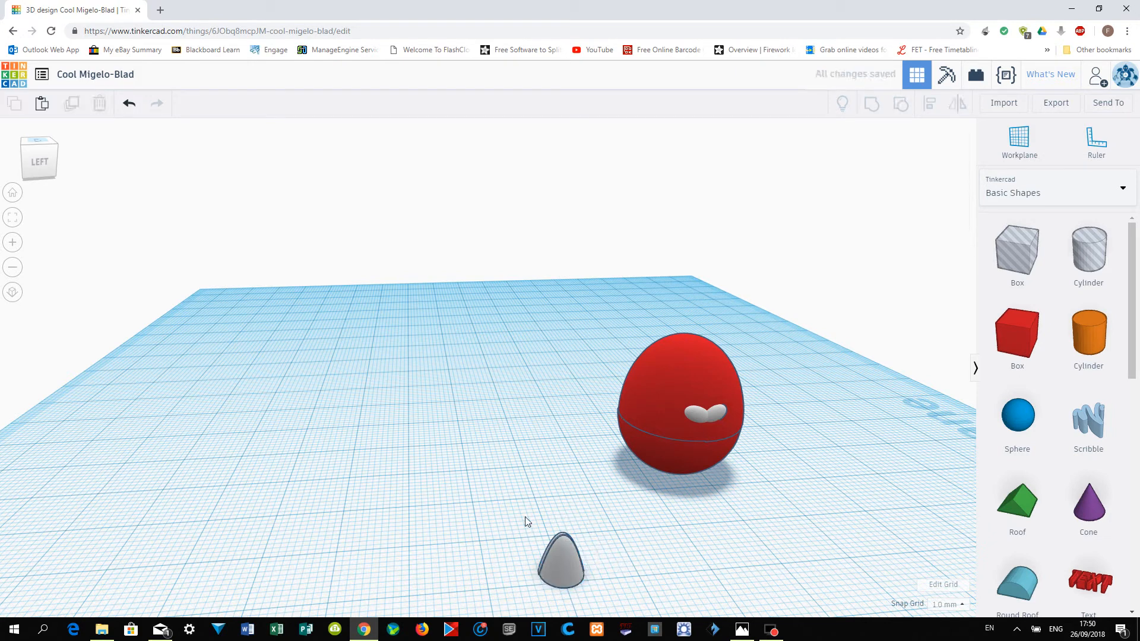
# Group the two paraboloid halves into one beak and colour it yellow.
pyautogui.moveTo(585, 577); pyautogui.dragTo(594, 579)
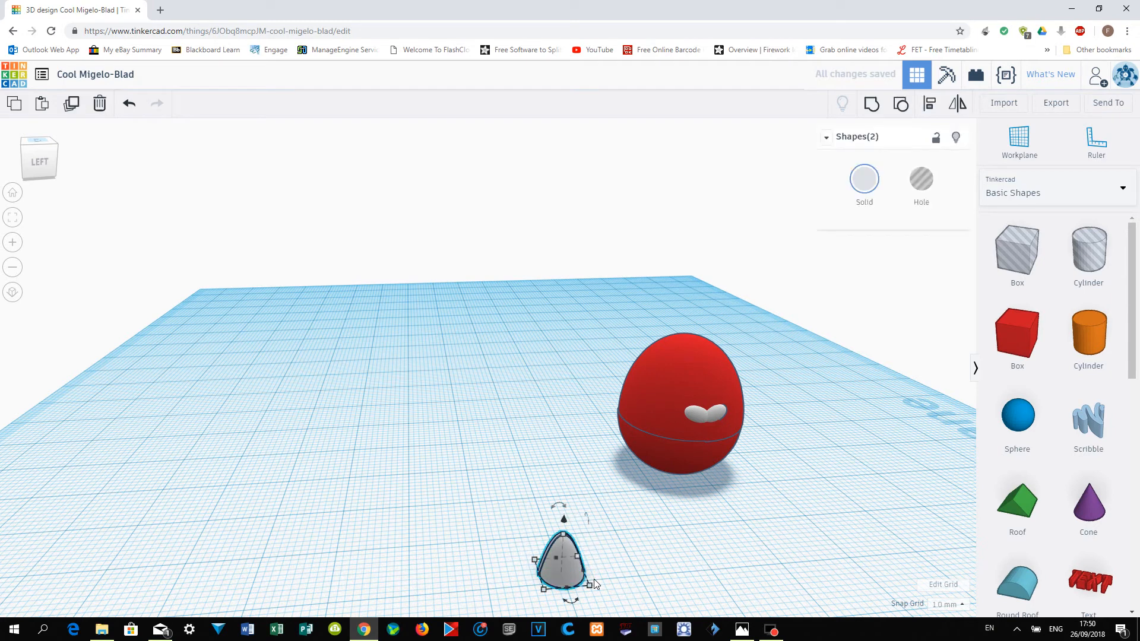
pyautogui.click(871, 103)
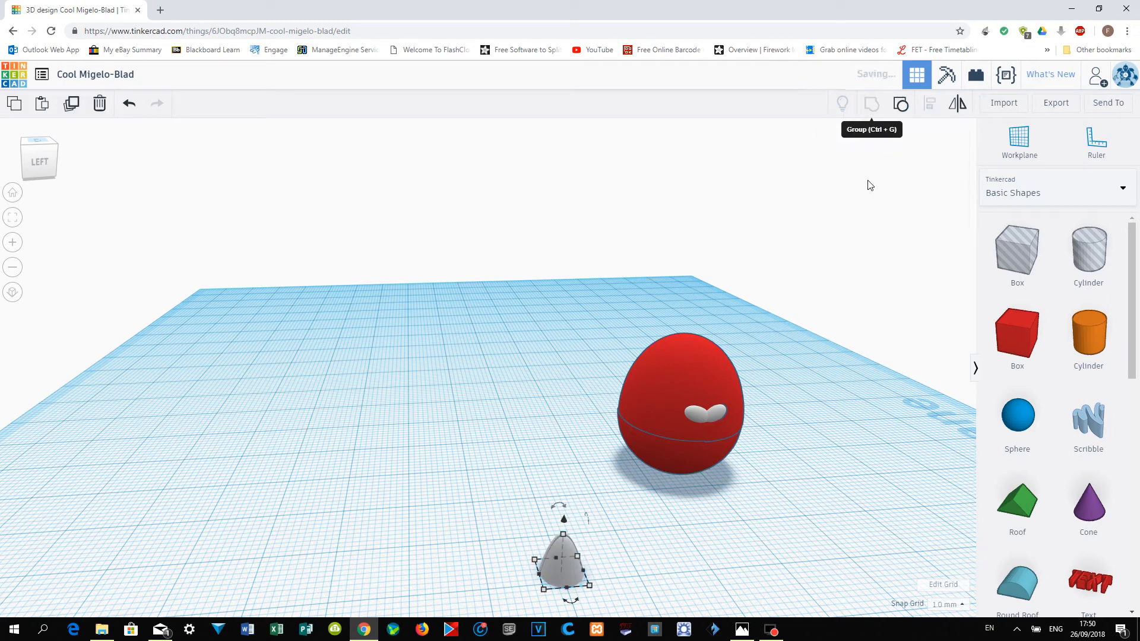
pyautogui.click(868, 180)
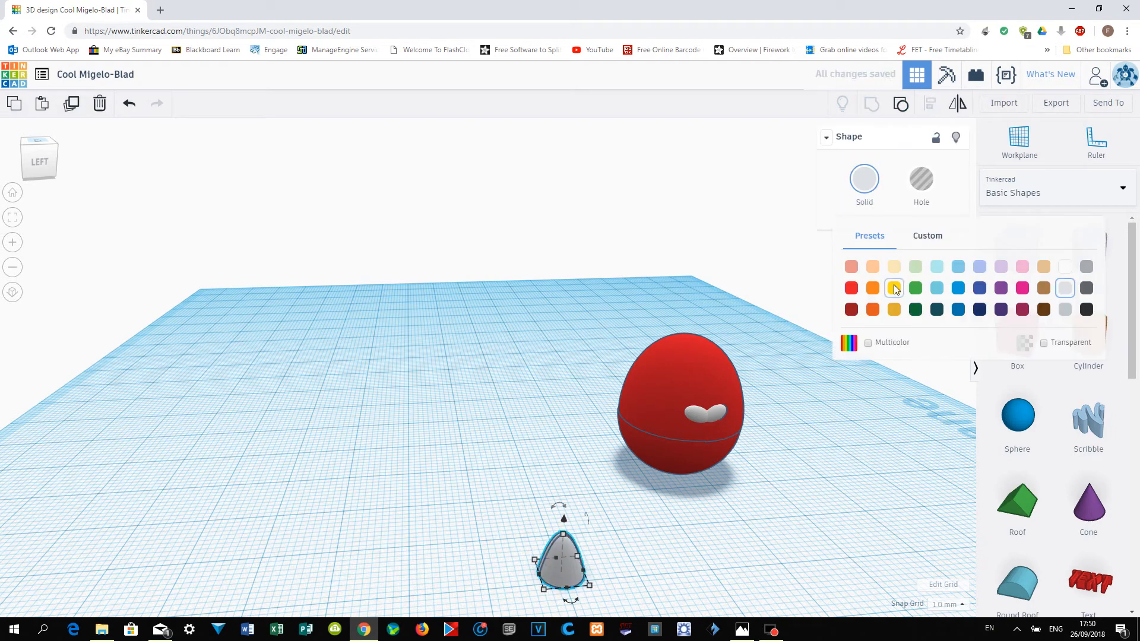
pyautogui.click(897, 287)
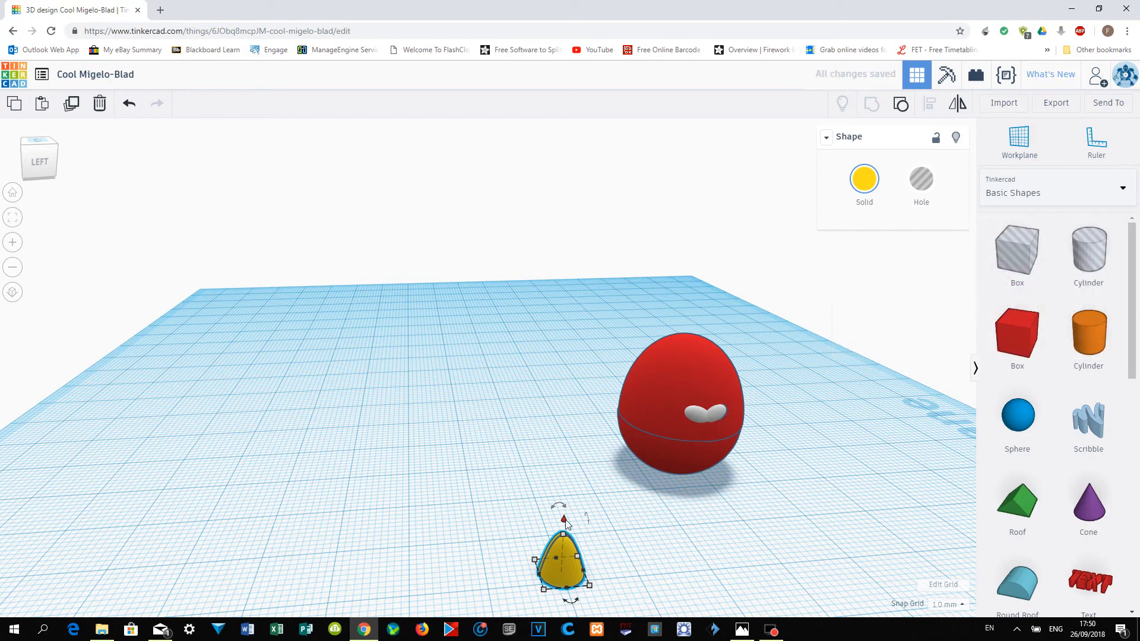
# Tip the yellow beak 90° so it points forward and place it on the front of the egg below the eyes.
pyautogui.moveTo(589, 518)
pyautogui.moveTo(596, 538); pyautogui.dragTo(607, 594)
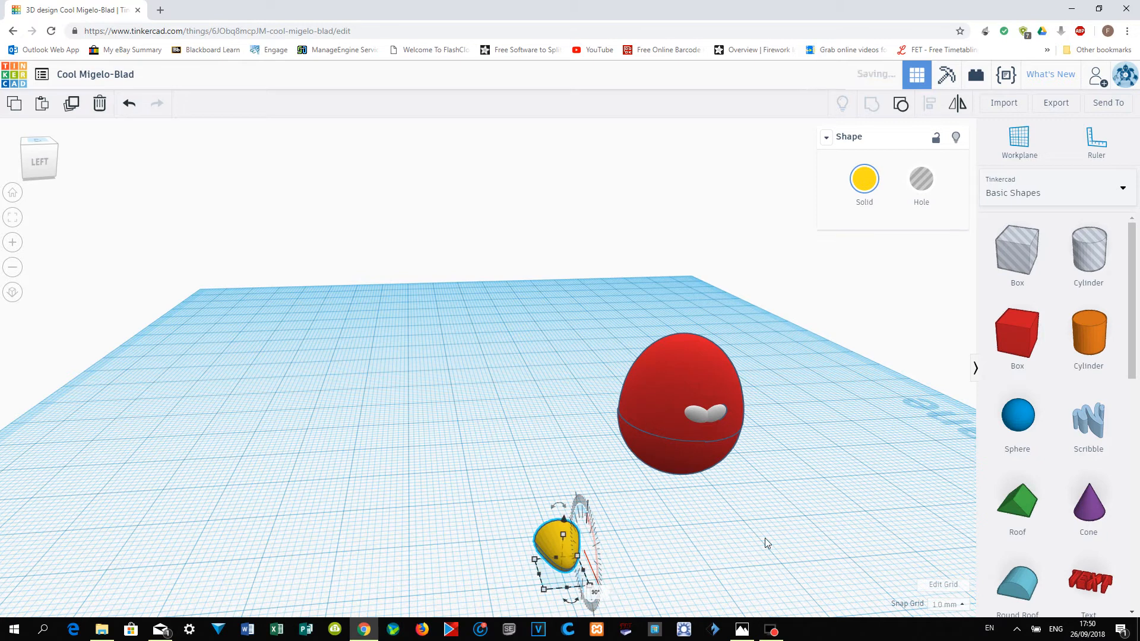
pyautogui.moveTo(552, 540); pyautogui.dragTo(709, 411)
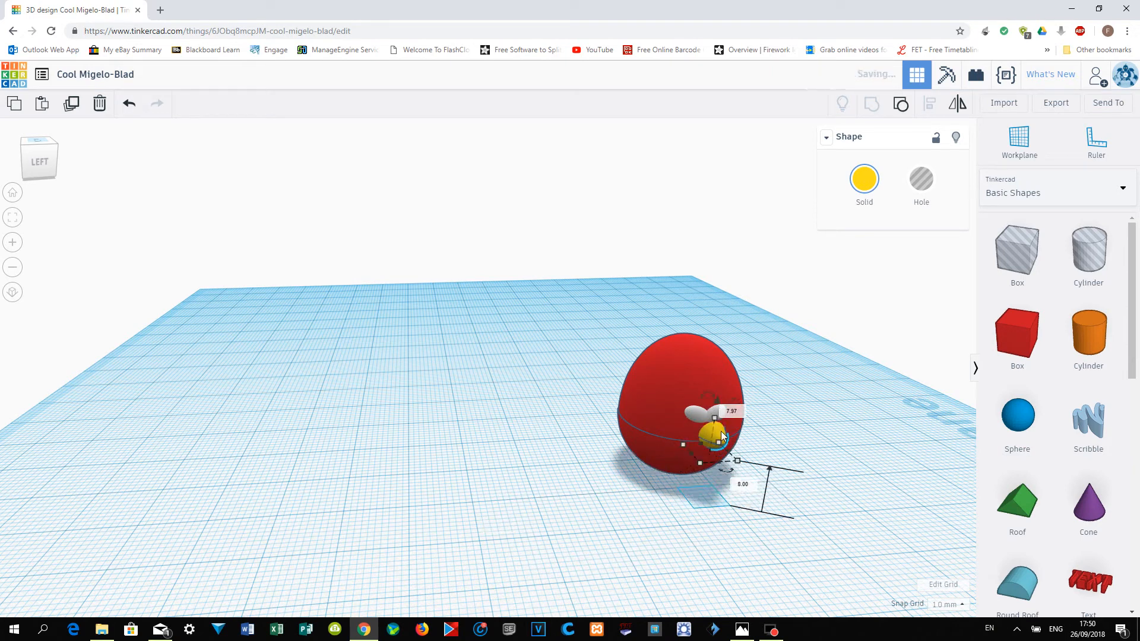
pyautogui.press('Left')
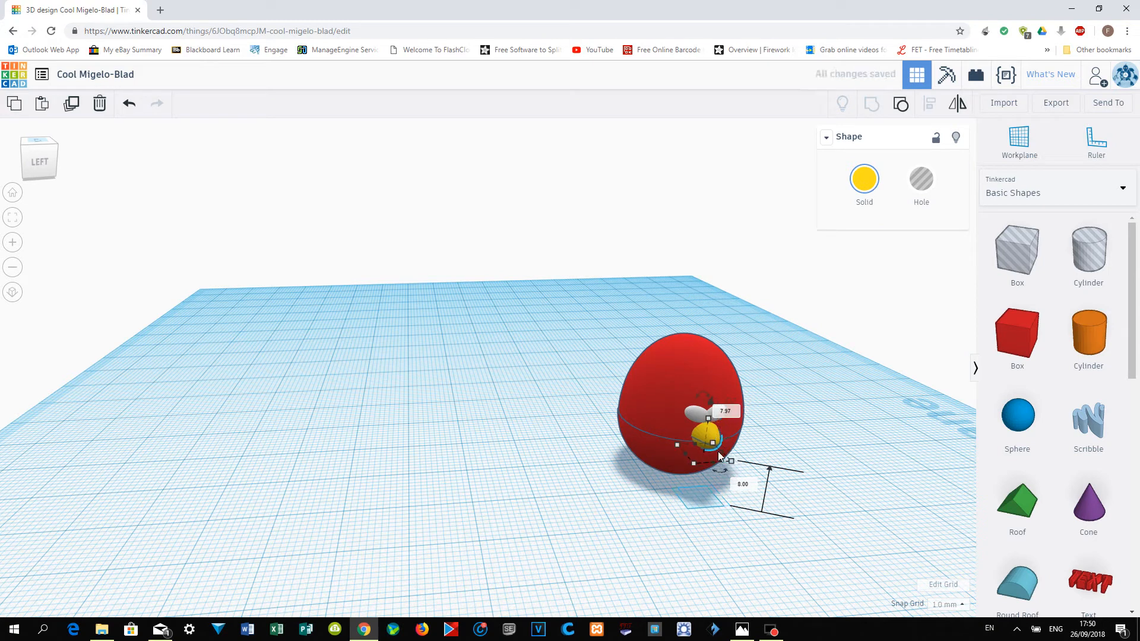
# Switch to Photos to examine the beak's position in angry-birds-png-29.png, and return to the Tinkercad design.
pyautogui.moveTo(736, 631)
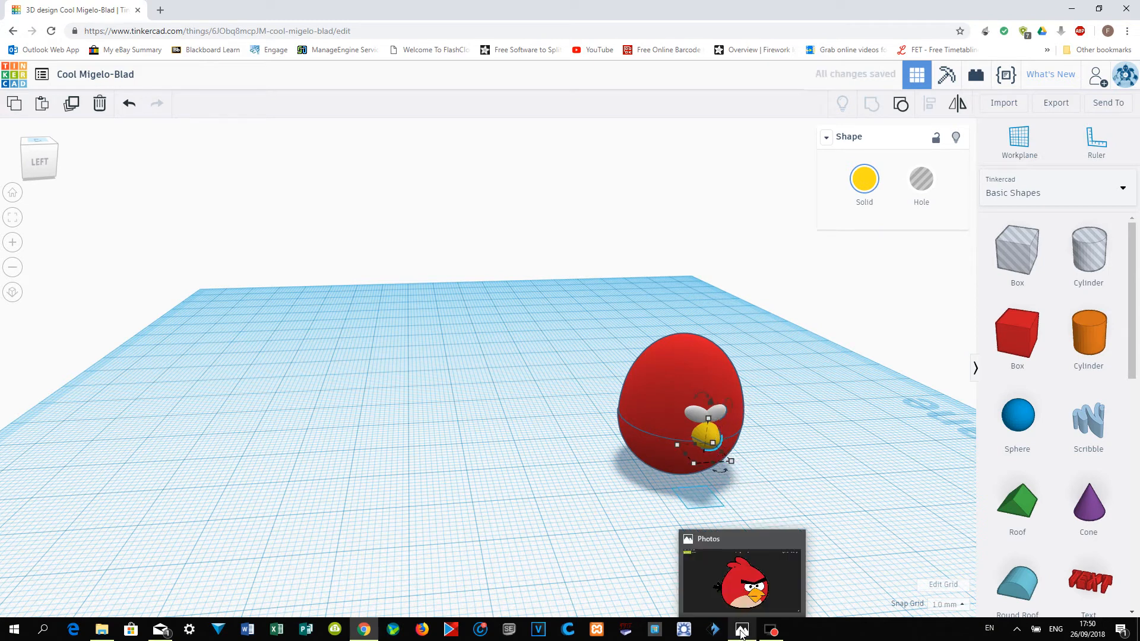
pyautogui.click(742, 550)
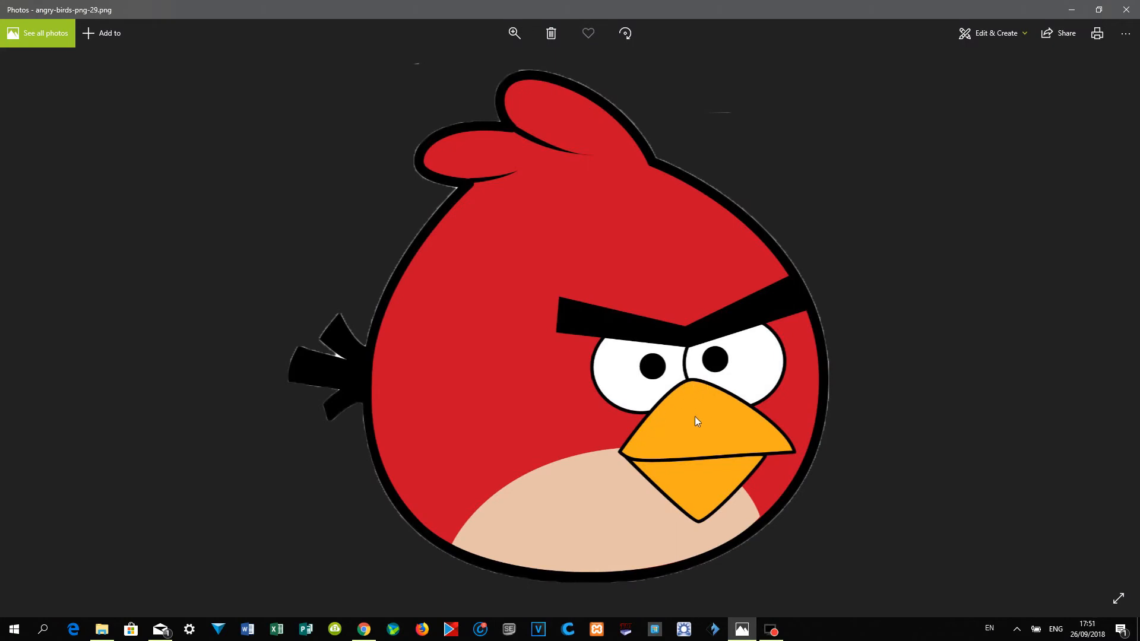
pyautogui.click(742, 629)
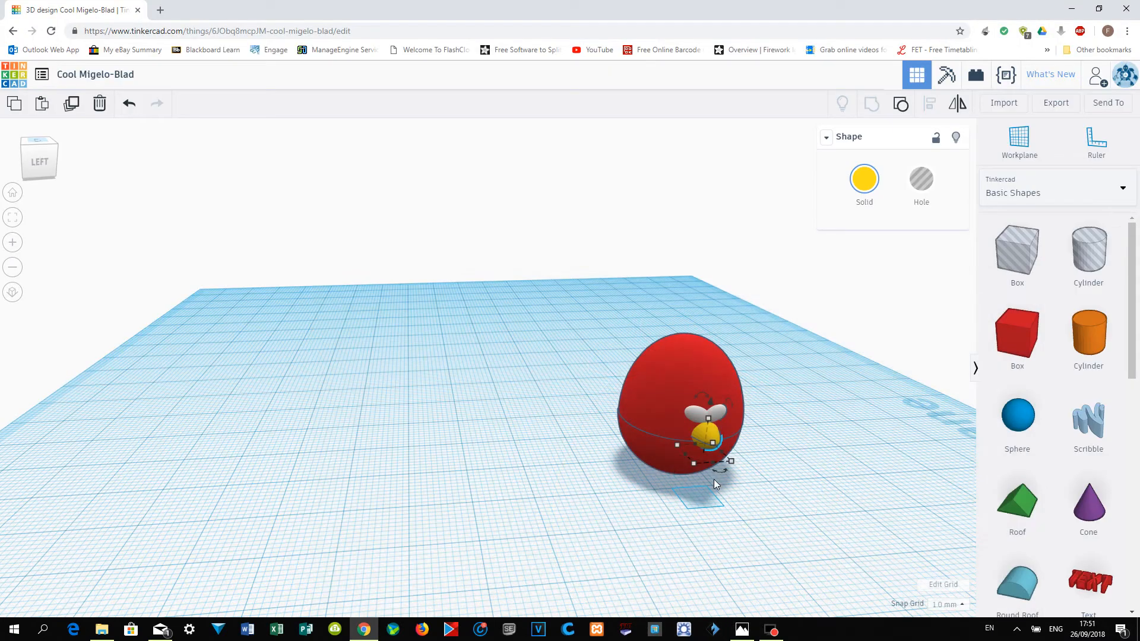
# Raise the beak 1 mm and nudge it into place directly beneath the two eyes.
pyautogui.press('Down')
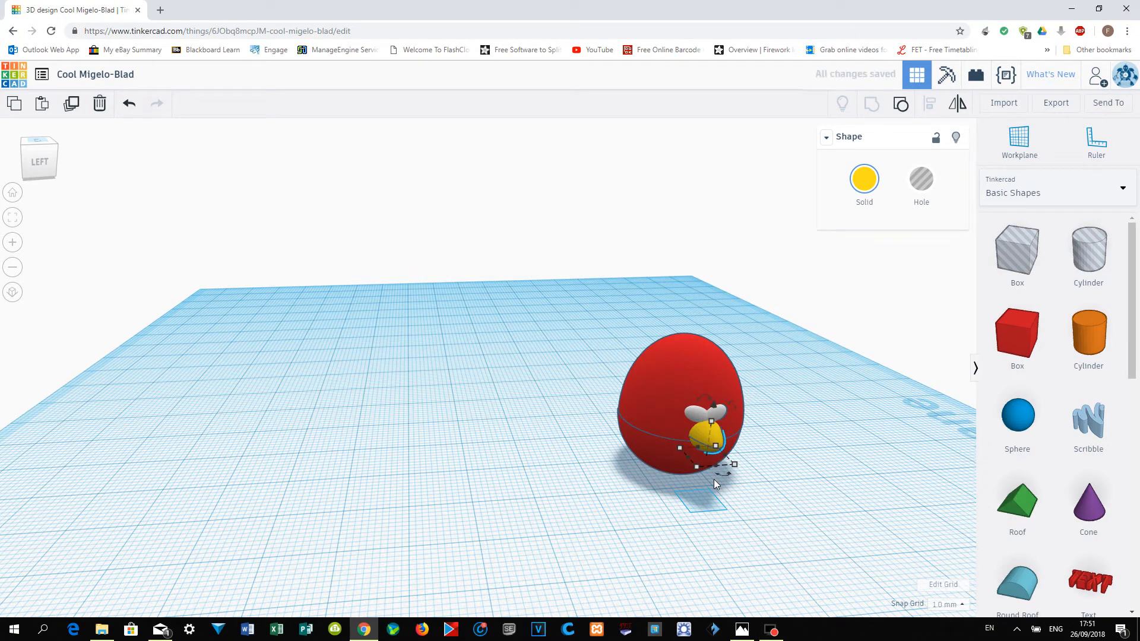
pyautogui.moveTo(714, 406); pyautogui.dragTo(714, 399)
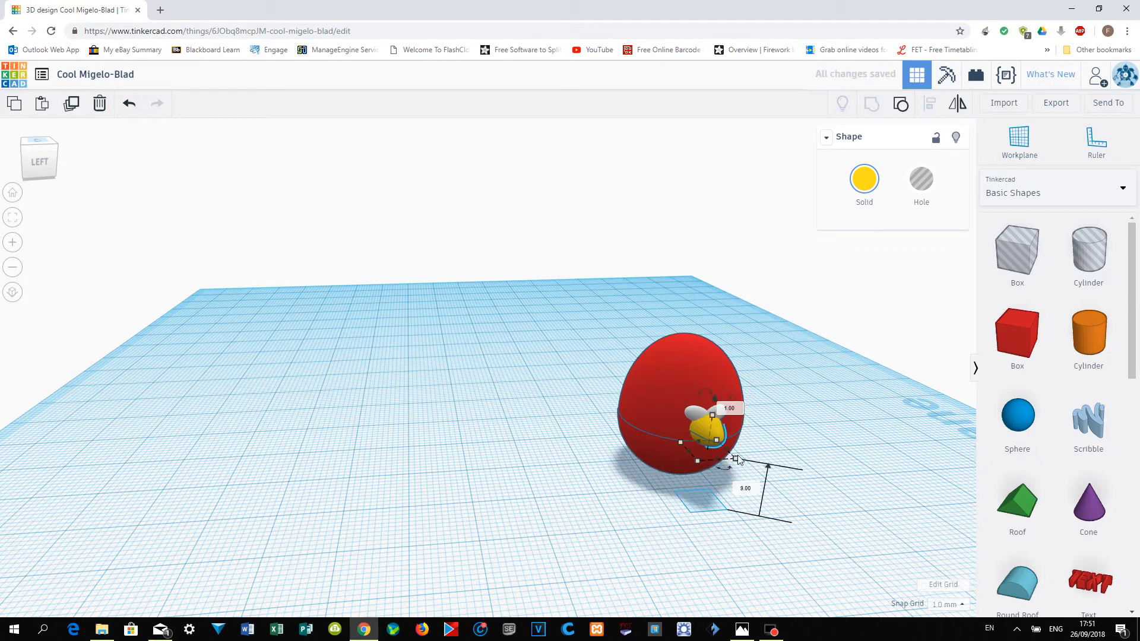
pyautogui.press('Left')
pyautogui.press('Right')
pyautogui.press('Down')
pyautogui.press('Up')
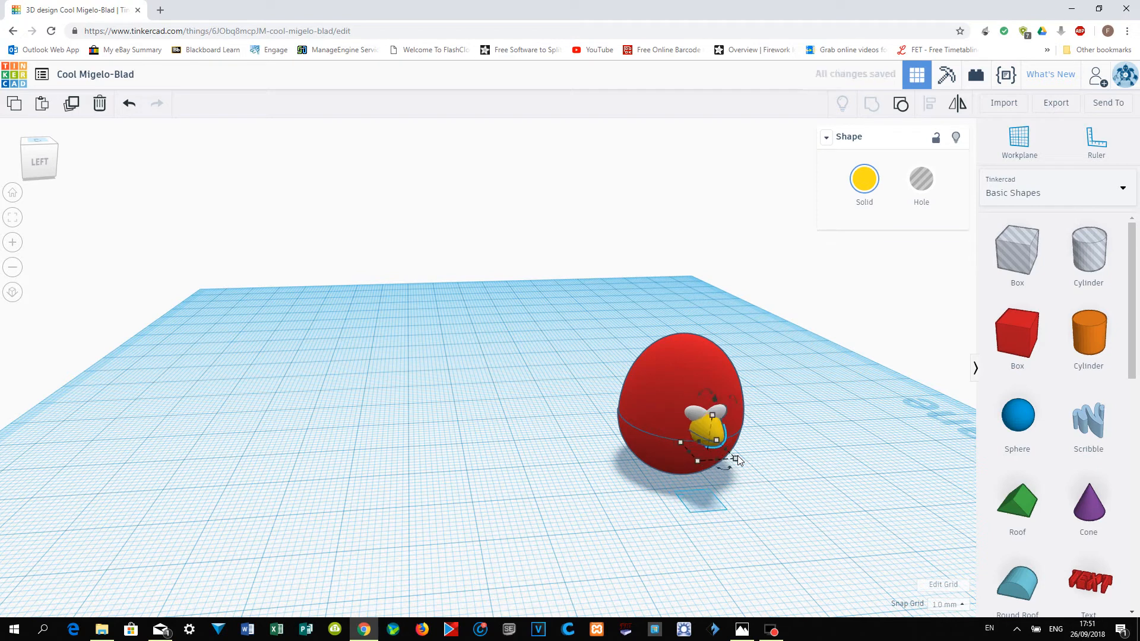
pyautogui.press('Up')
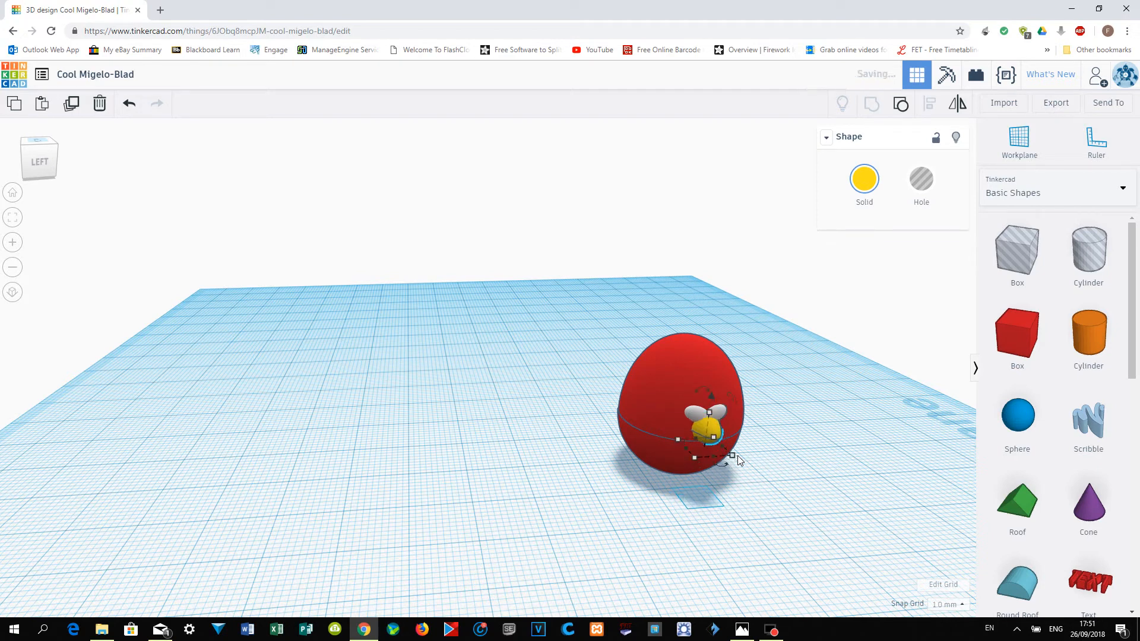
pyautogui.click(801, 491)
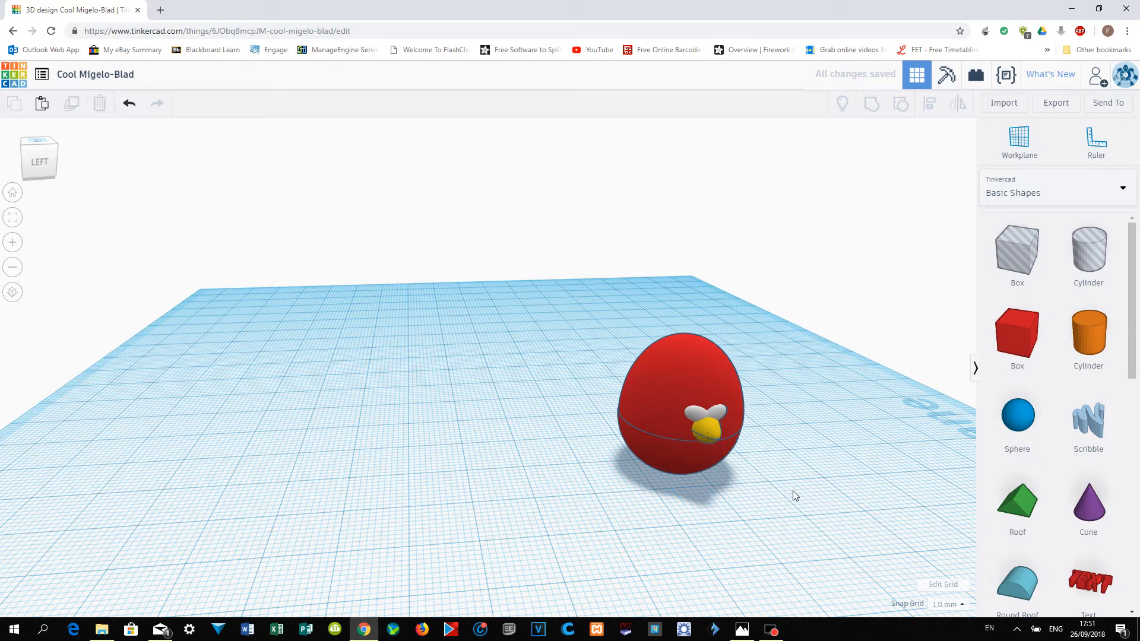
# Add a sphere on the workplane beside the bird's body and colour it black.
pyautogui.moveTo(778, 454); pyautogui.dragTo(718, 516, button='right')
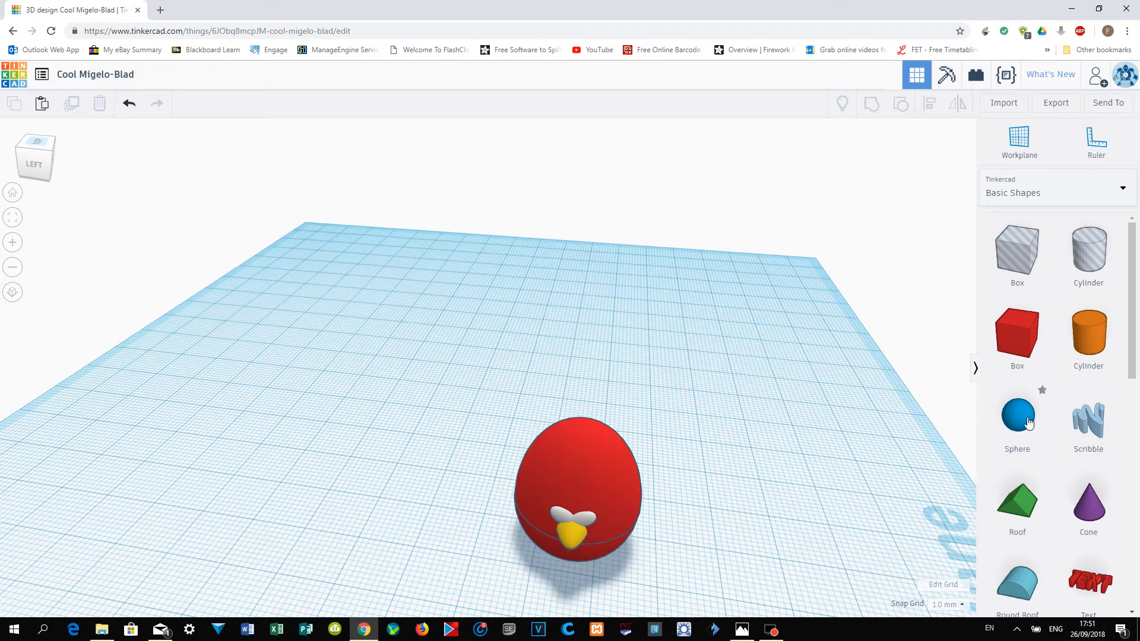
pyautogui.click(1004, 446)
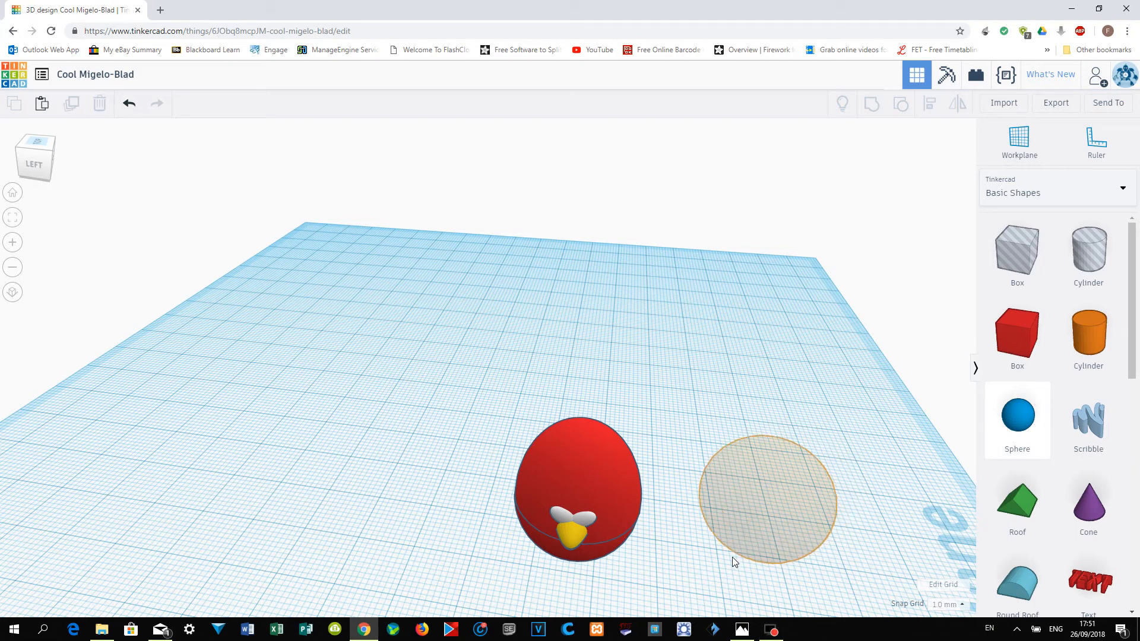
pyautogui.click(817, 470)
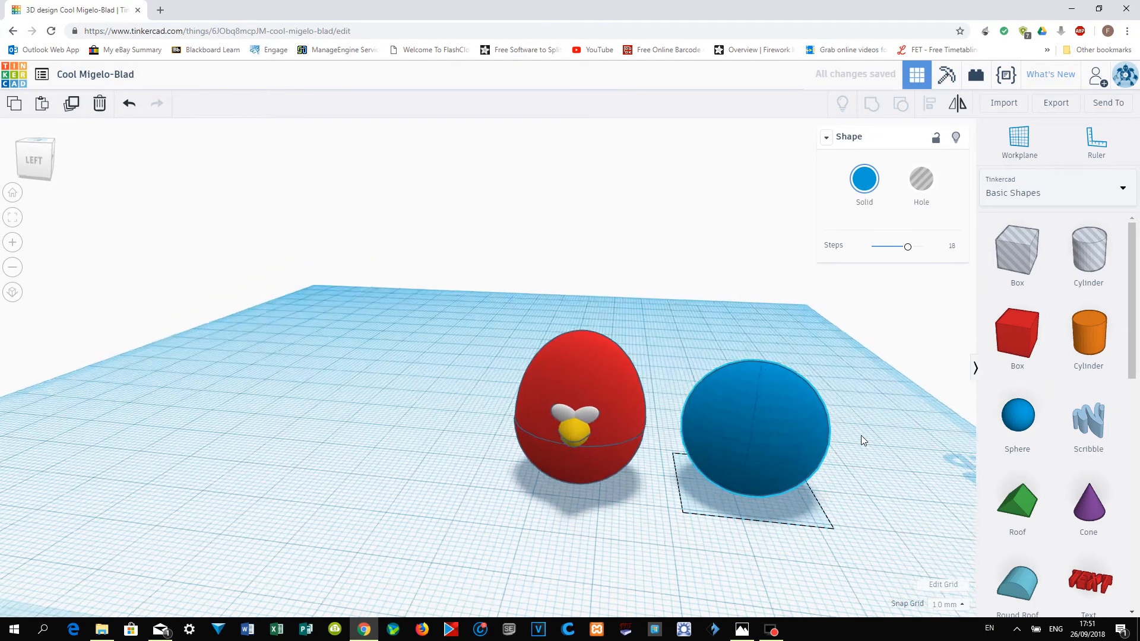
pyautogui.click(859, 193)
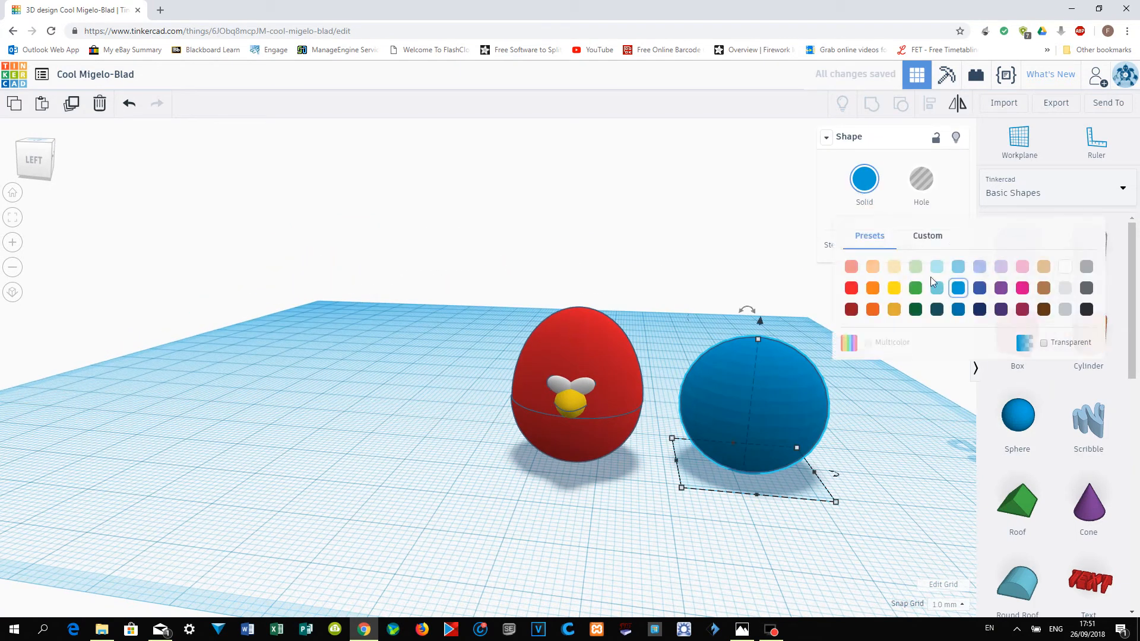
pyautogui.click(1082, 313)
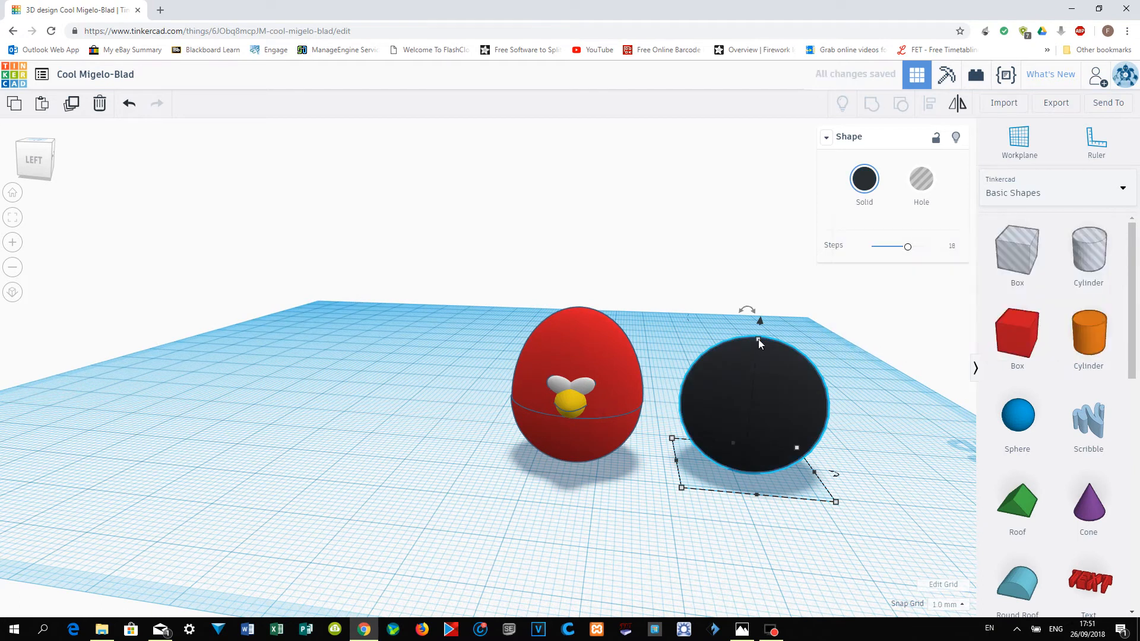
# Shrink the black sphere, raise it 11 mm and move it across the front of the body beside the beak.
pyautogui.moveTo(757, 340)
pyautogui.keyDown('shift'); pyautogui.moveTo(756, 385); pyautogui.dragTo(630, 355); pyautogui.keyUp('shift')
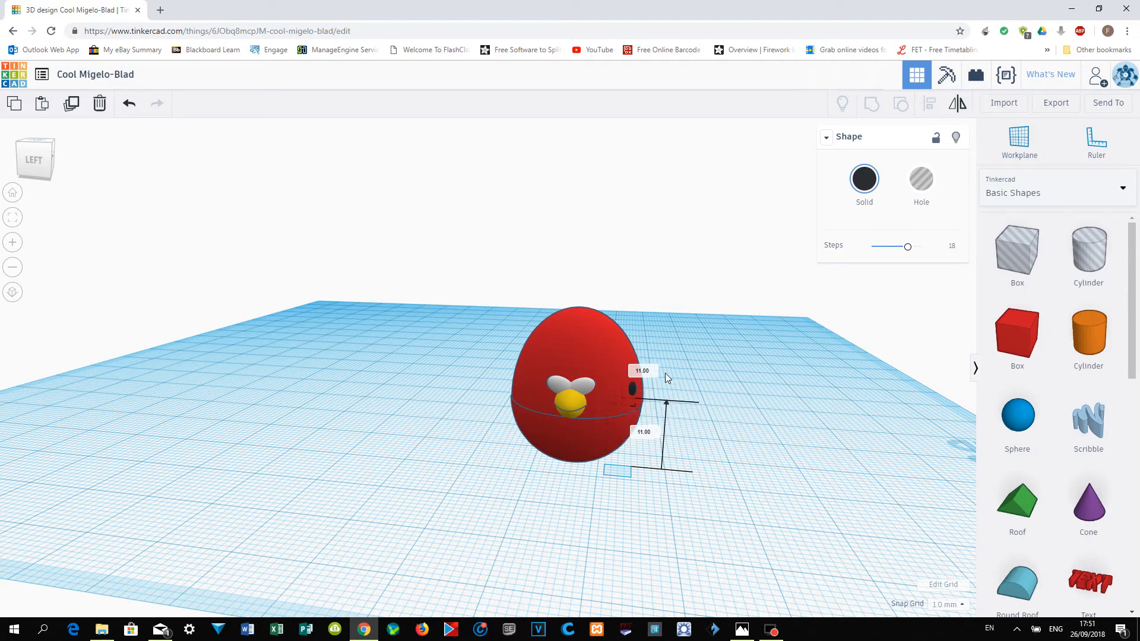
pyautogui.press('Left')
pyautogui.press('Left')
pyautogui.press('Left')
pyautogui.press('Left')
pyautogui.press('Left')
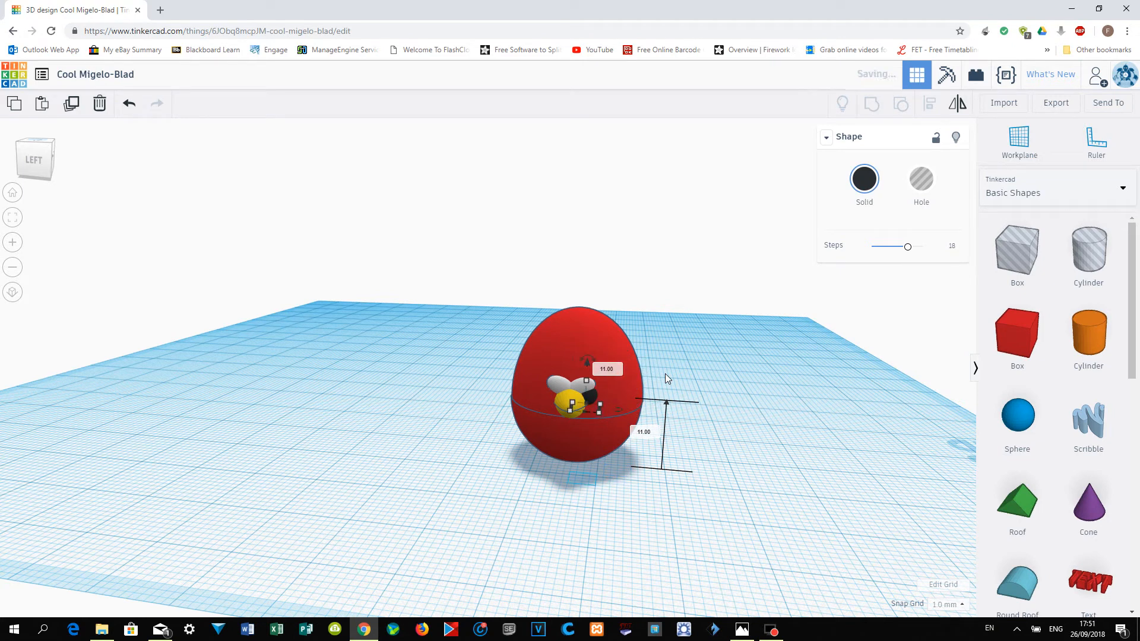
# Try to shrink the black sphere to 1 mm wide and raise it 2 mm in front of the eye.
pyautogui.moveTo(589, 383); pyautogui.dragTo(584, 400)
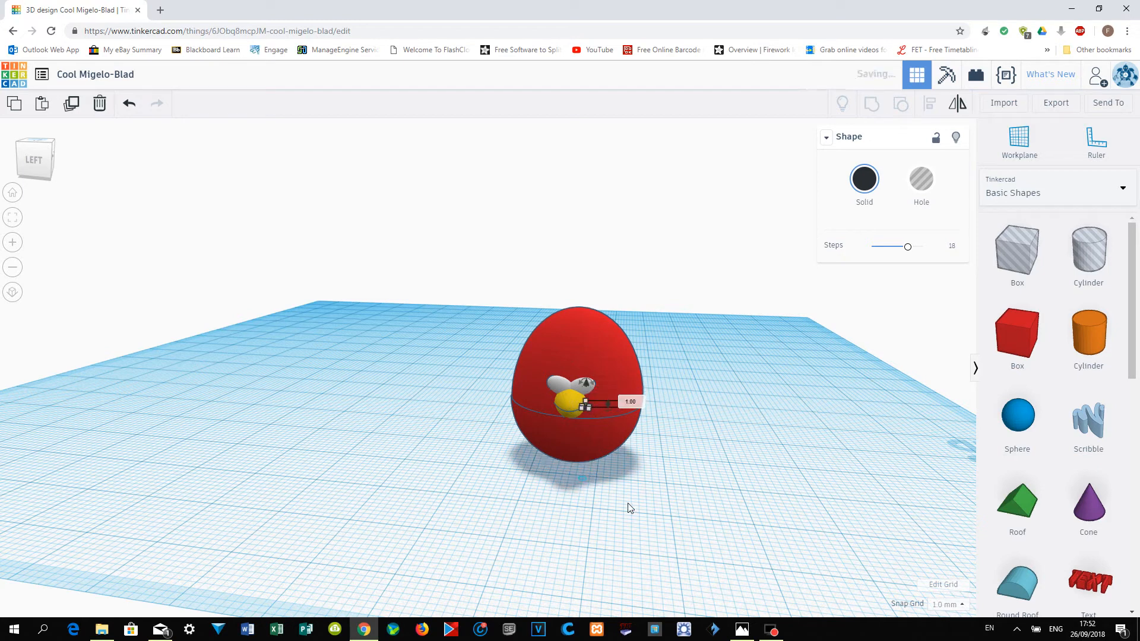
pyautogui.press('Up')
pyautogui.press('Up')
pyautogui.press('Up')
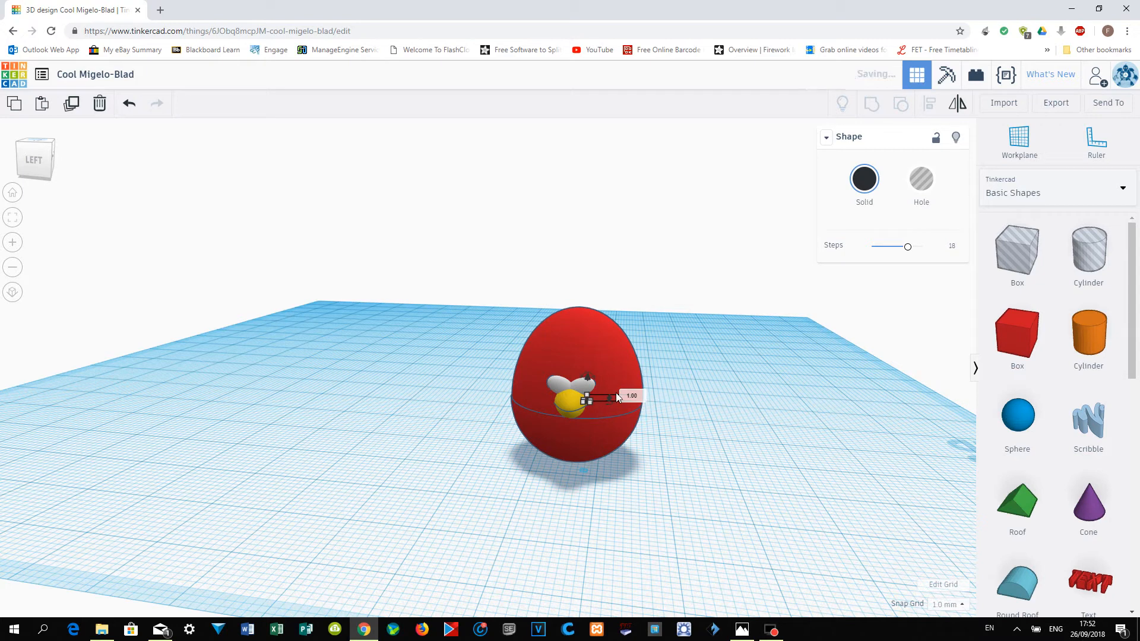
pyautogui.hotkey('ctrl', 'Up')
pyautogui.hotkey('ctrl', 'Up')
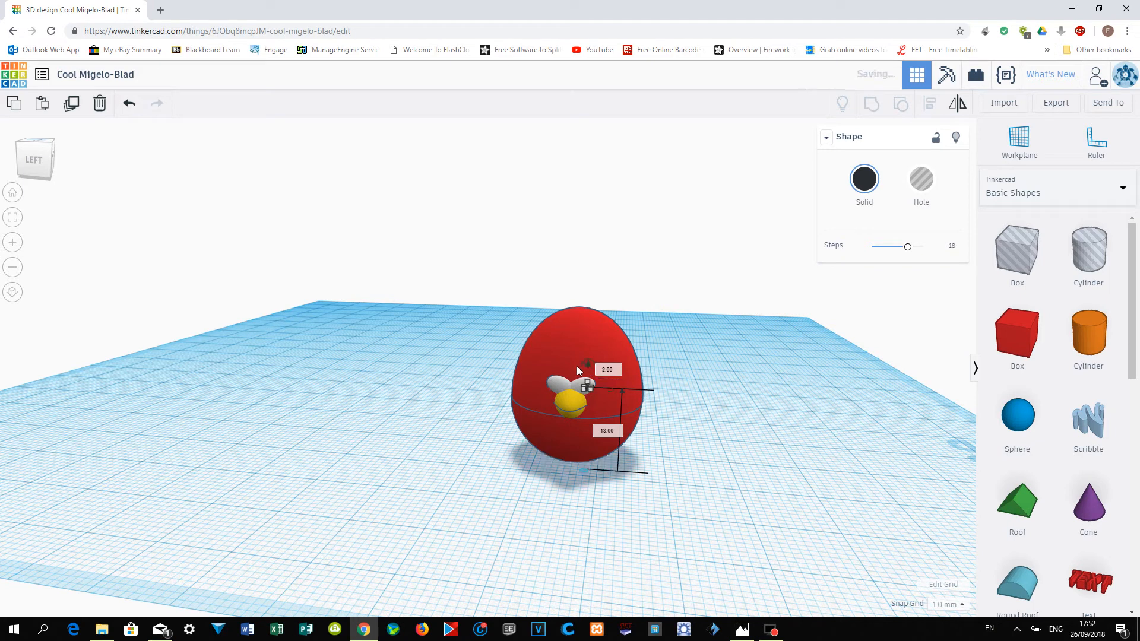
# Try to nudge the shrunken black sphere sideways to line it up with the other eye.
pyautogui.press('Left')
pyautogui.press('Left')
pyautogui.press('Left')
pyautogui.press('Left')
pyautogui.press('Left')
pyautogui.press('Right')
# Check the face from above and the front, and undo the black sphere's last resizing and moves.
pyautogui.moveTo(732, 472); pyautogui.dragTo(467, 542, button='right')
pyautogui.moveTo(466, 541); pyautogui.dragTo(559, 518)
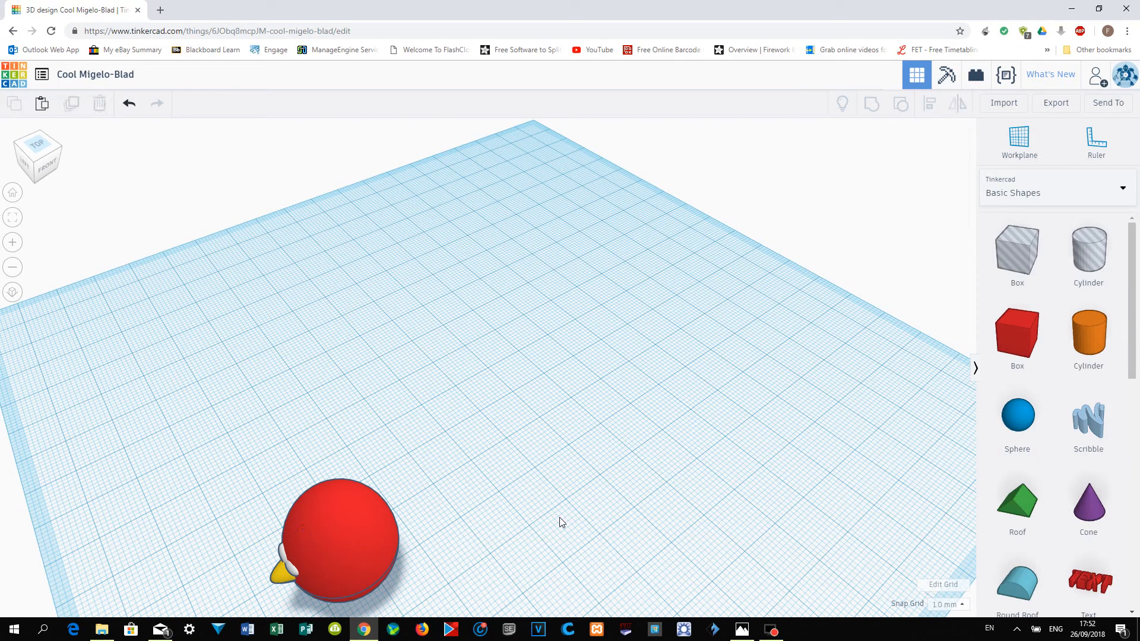
pyautogui.moveTo(545, 536); pyautogui.dragTo(630, 482, button='right')
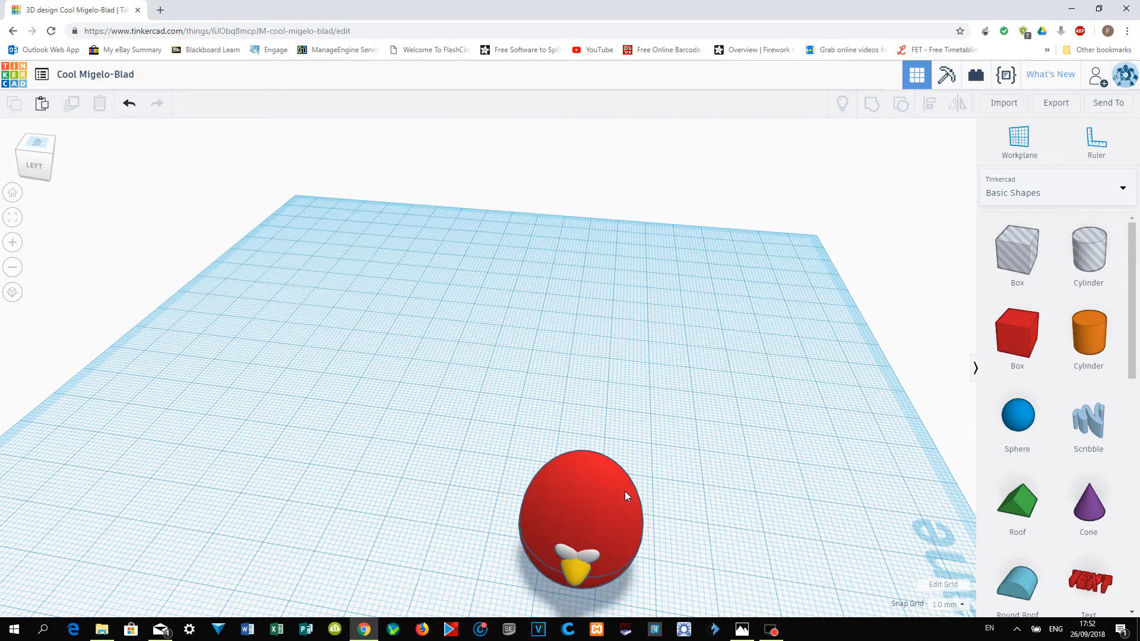
pyautogui.moveTo(682, 530); pyautogui.dragTo(682, 522, button='right')
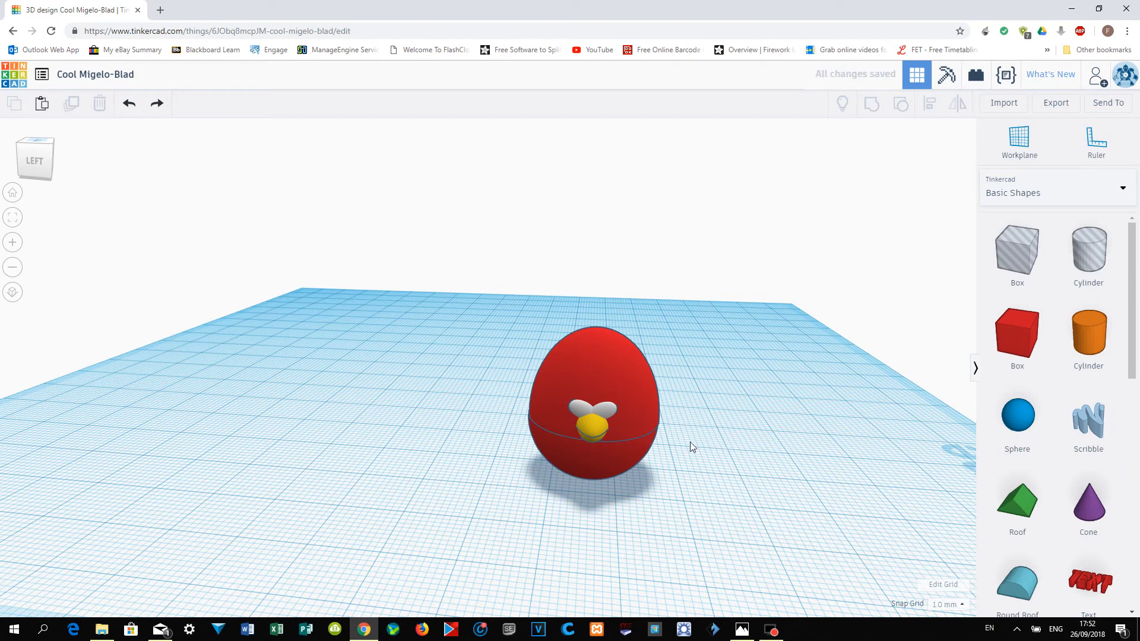
pyautogui.click(130, 107)
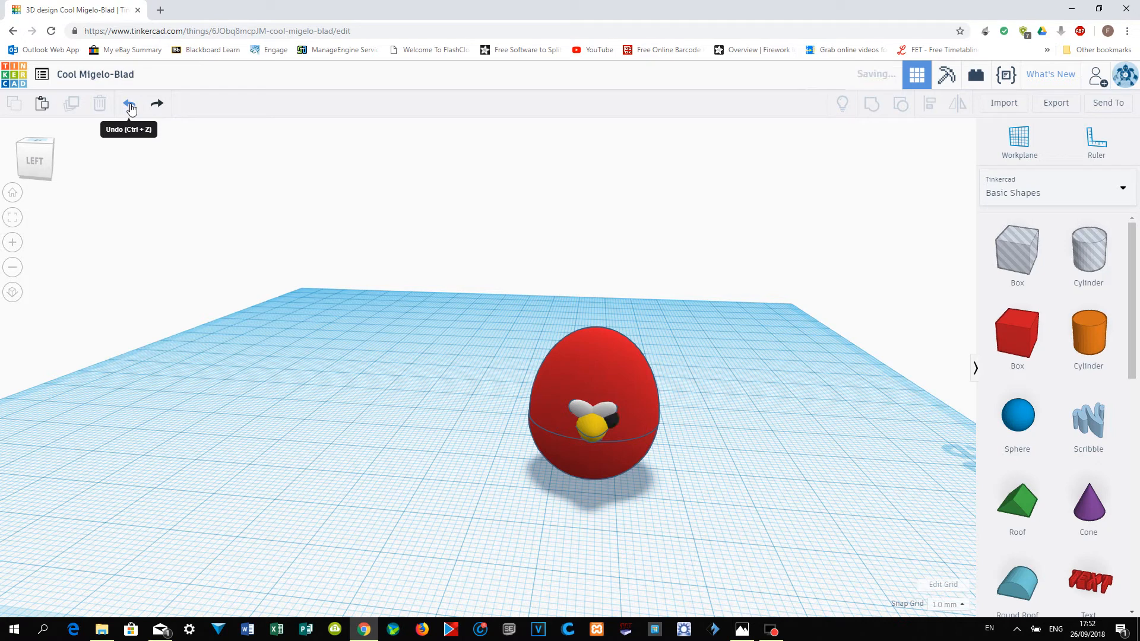
# Shrink the black sphere to 1 mm wide and raise it 4 mm to eye height above the beak.
pyautogui.click(609, 424)
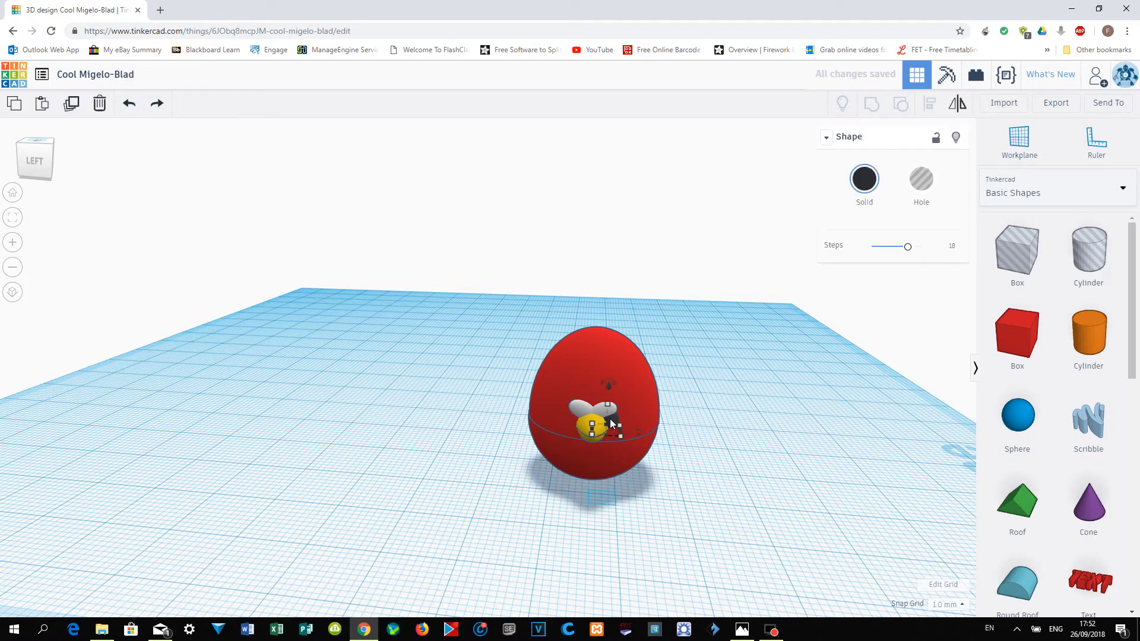
pyautogui.moveTo(611, 423); pyautogui.dragTo(610, 433)
pyautogui.moveTo(585, 531); pyautogui.dragTo(574, 562, button='right')
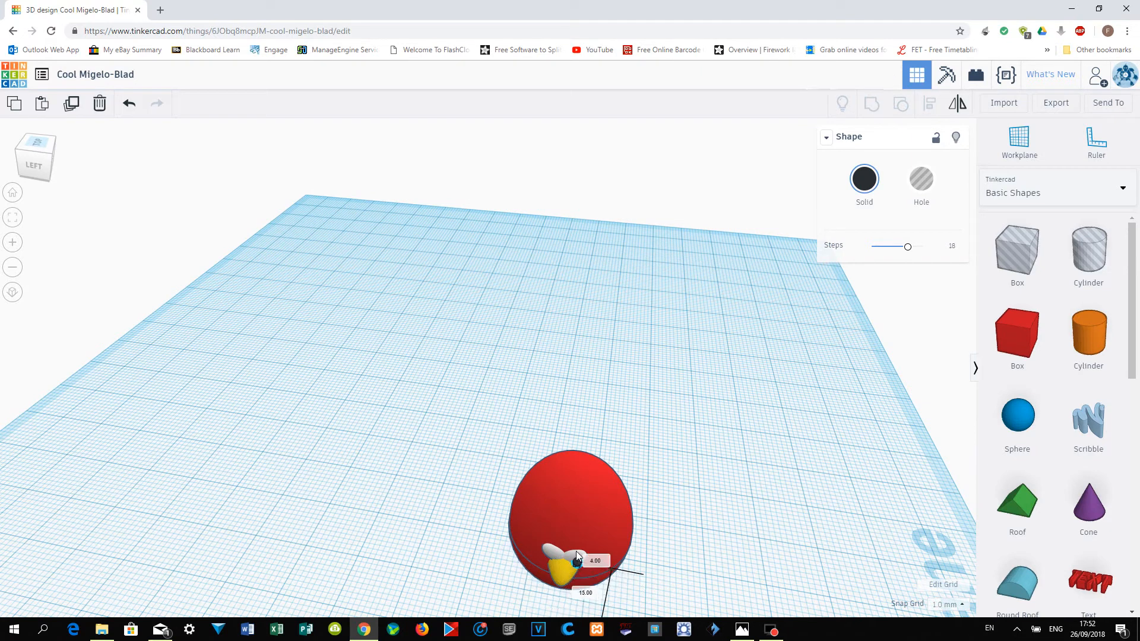
pyautogui.moveTo(577, 552); pyautogui.dragTo(577, 552)
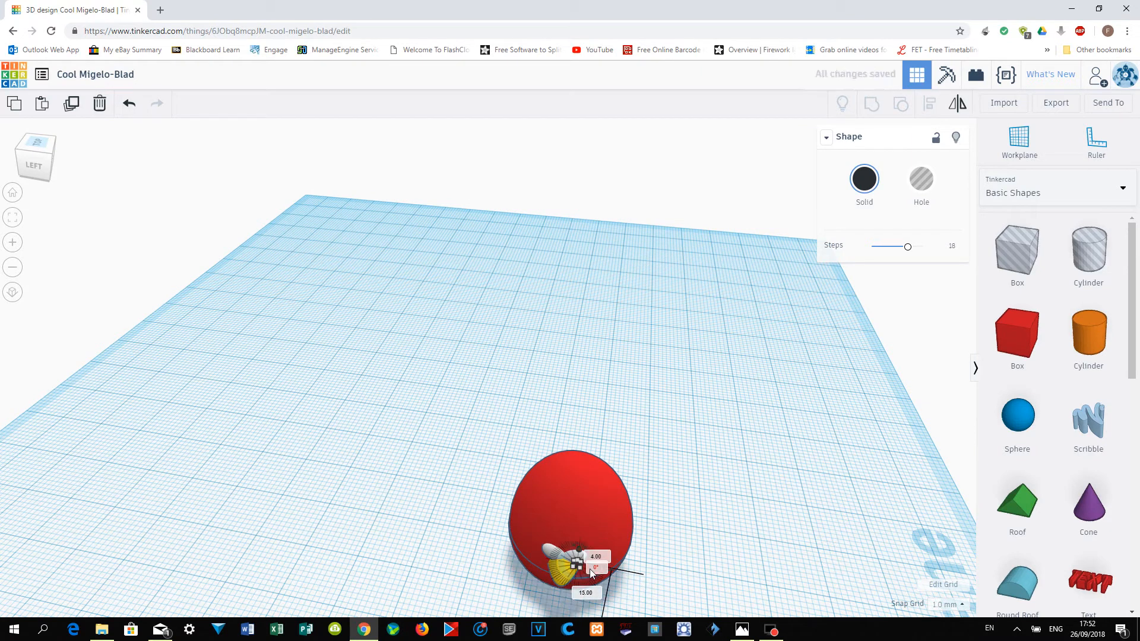
# Nudge the small black sphere sideways across the beak onto the opposite white eye.
pyautogui.press('Left')
pyautogui.press('Left')
pyautogui.press('Left')
pyautogui.press('Left')
pyautogui.press('Left')
pyautogui.press('Left')
pyautogui.press('Right')
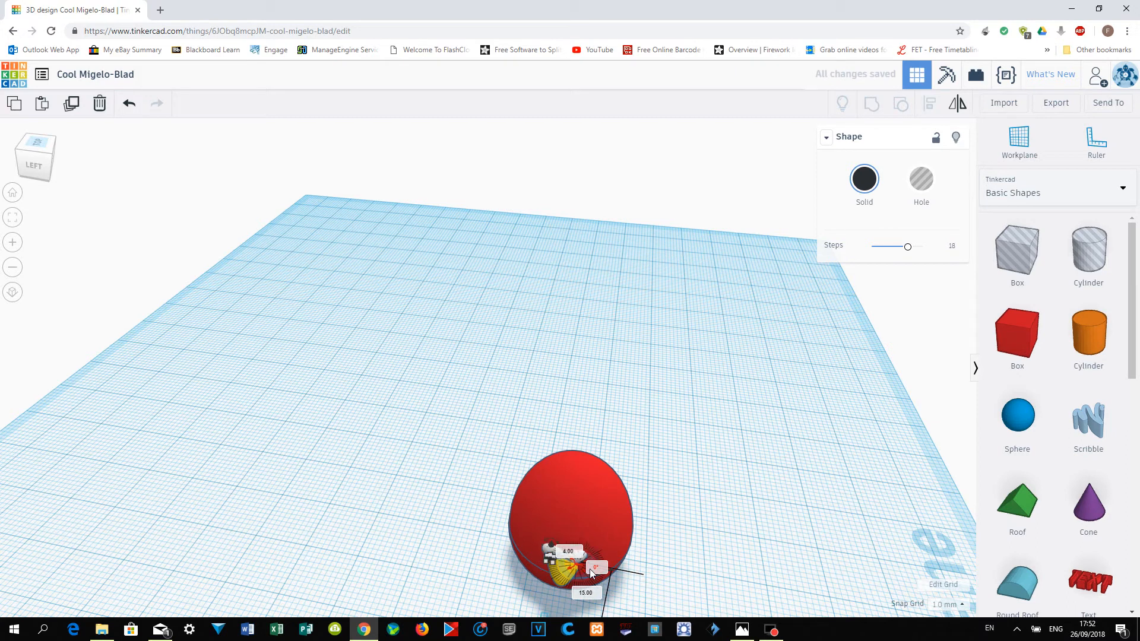
# Set the snap grid to 0.25 mm and shrink the black sphere to 0.25 mm wide.
pyautogui.click(949, 604)
pyautogui.click(948, 518)
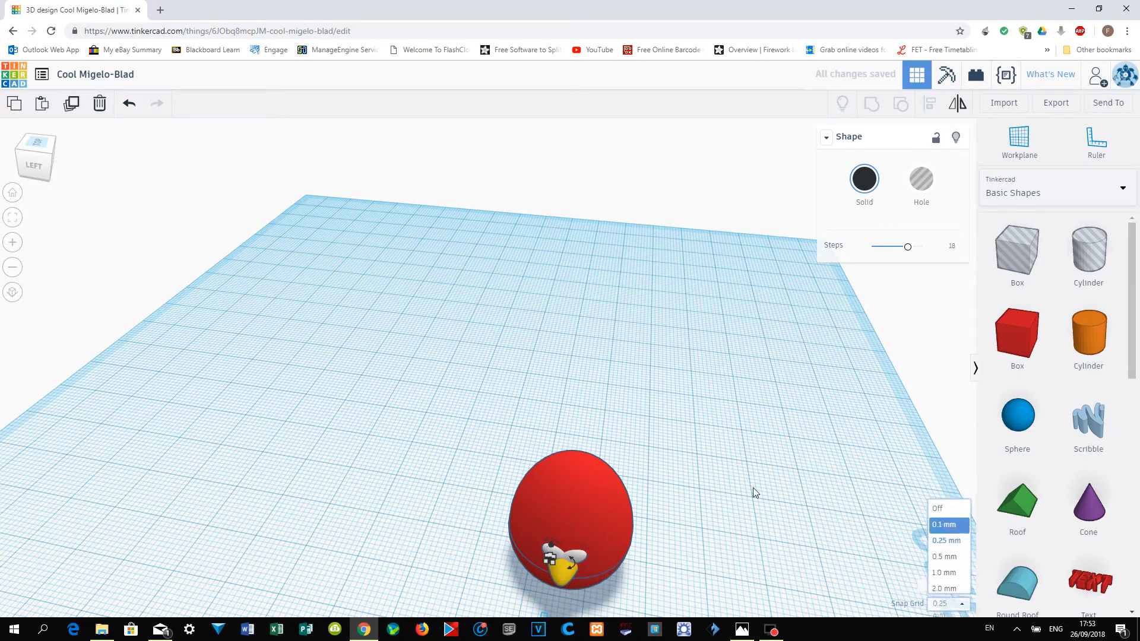
pyautogui.moveTo(747, 493)
pyautogui.mouseDown(button='right')
pyautogui.moveTo(746, 521)
pyautogui.moveTo(768, 503)
pyautogui.moveTo(758, 474)
pyautogui.mouseUp(button='right')
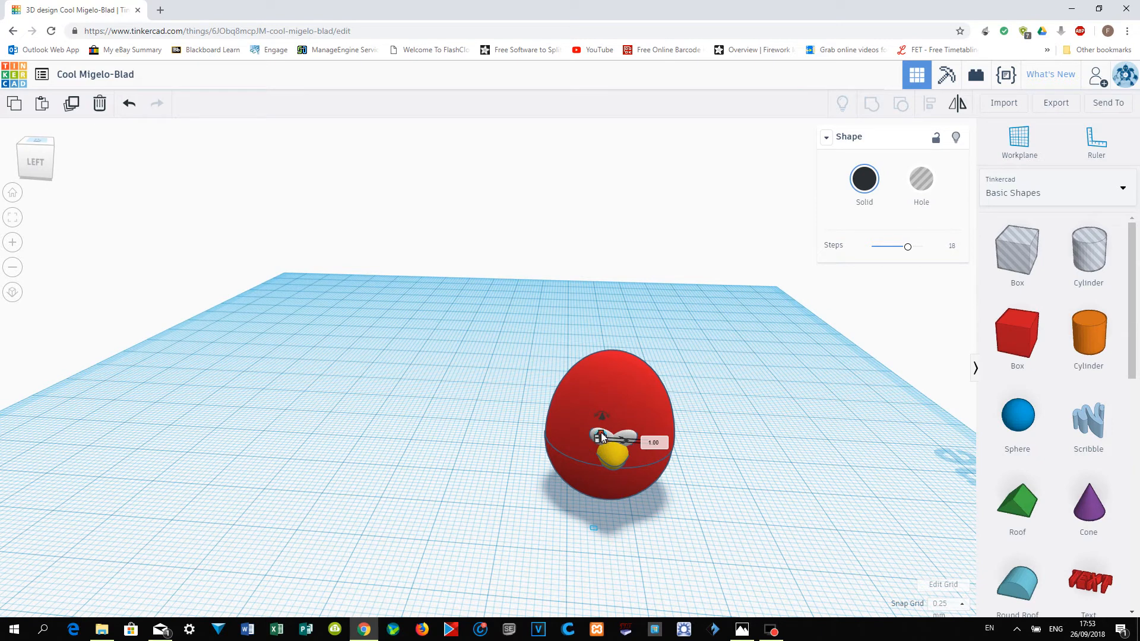
pyautogui.click(601, 434)
pyautogui.moveTo(600, 436); pyautogui.dragTo(600, 437)
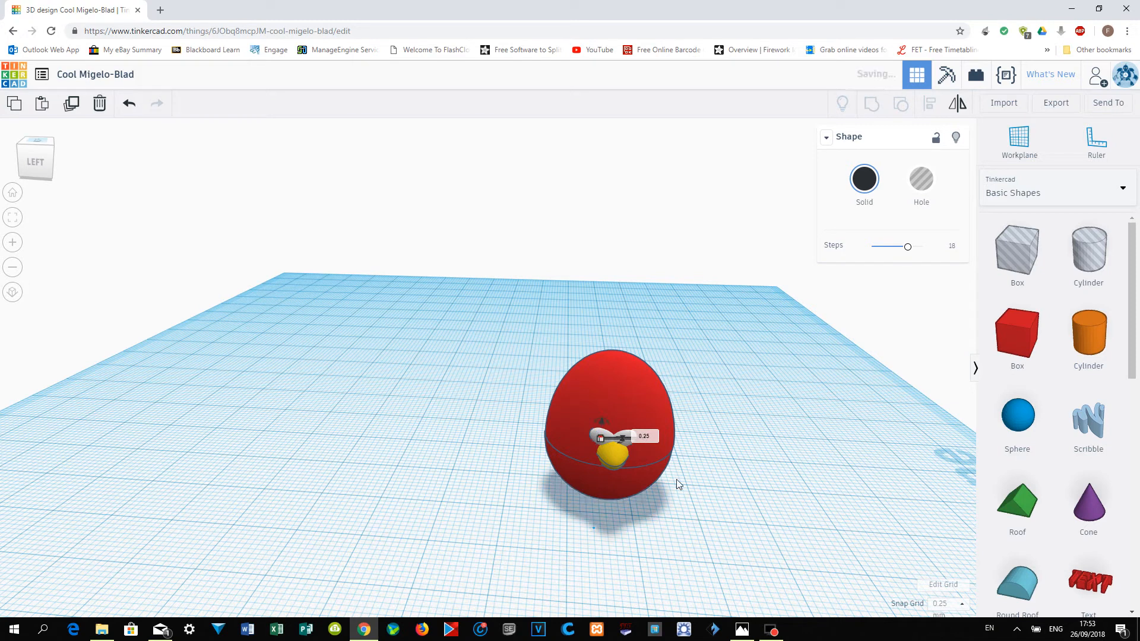
# Nudge the tiny black pupil sideways and lower it slightly so it lines up with the white eye.
pyautogui.moveTo(688, 497); pyautogui.dragTo(693, 544, button='right')
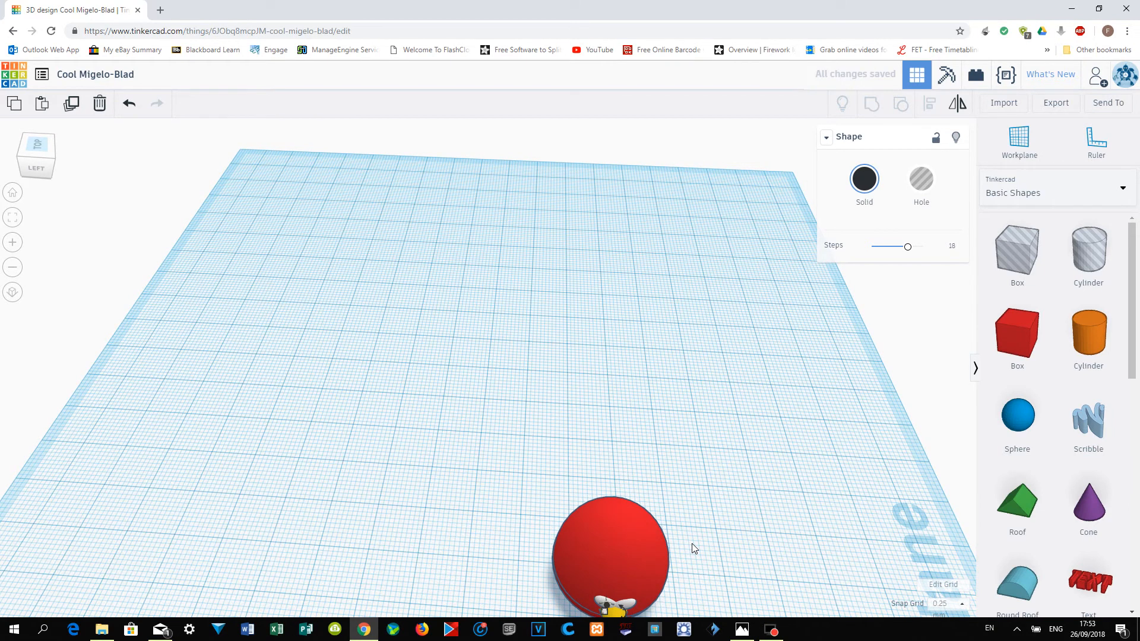
pyautogui.moveTo(705, 530); pyautogui.dragTo(881, 504, button='right')
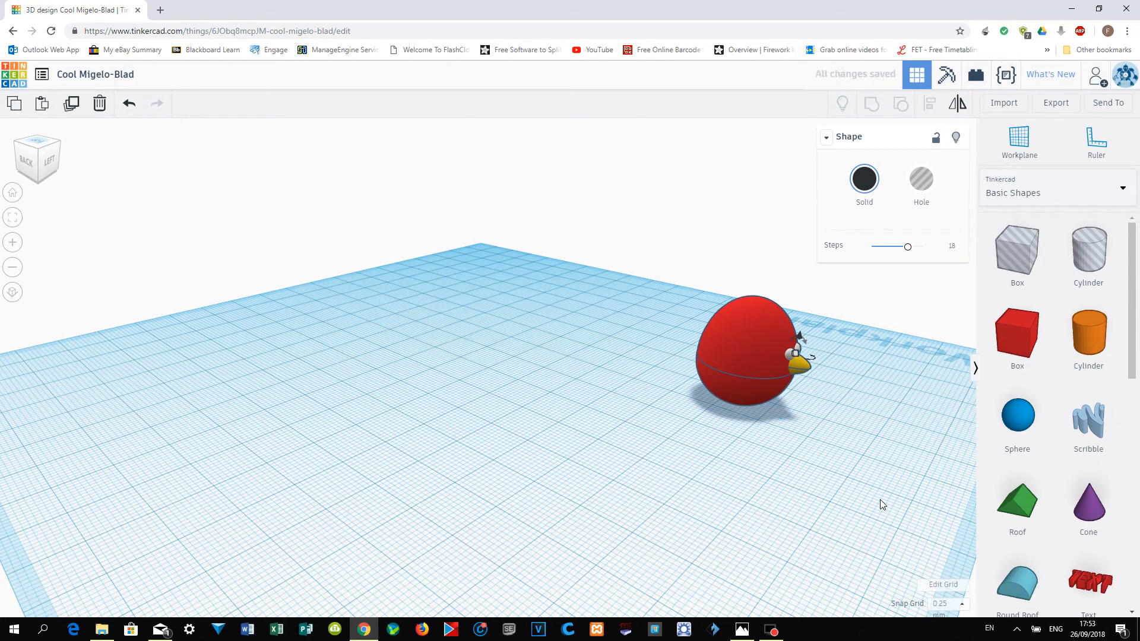
pyautogui.moveTo(833, 483); pyautogui.dragTo(644, 448, button='right')
pyautogui.click(647, 449)
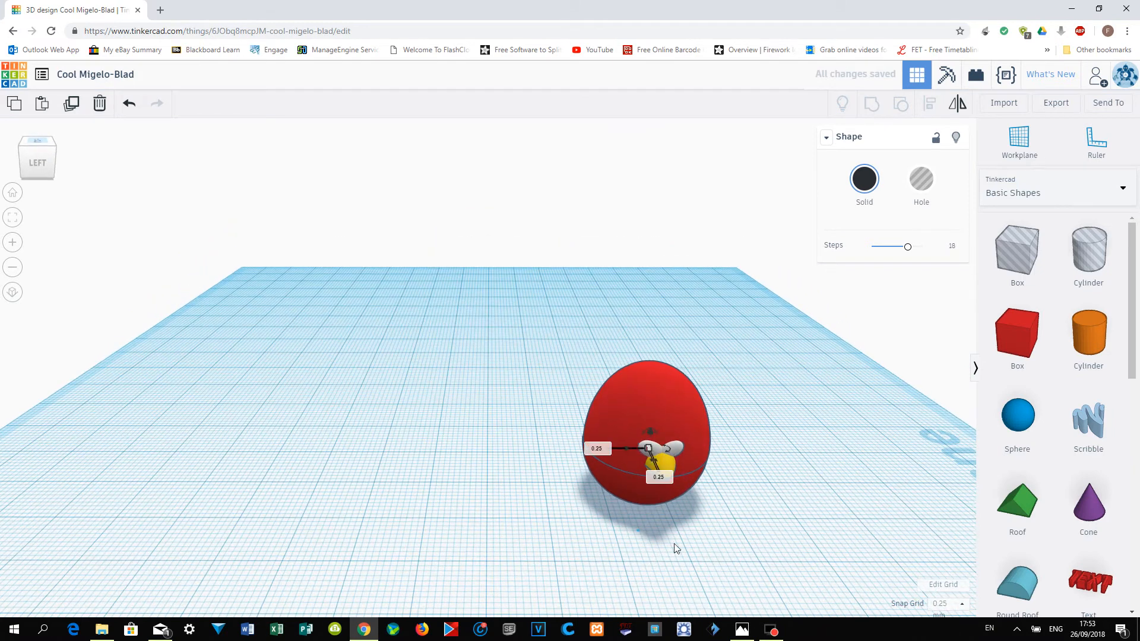
pyautogui.press('Right')
pyautogui.press('Right')
pyautogui.press('Right')
pyautogui.click(687, 567)
pyautogui.moveTo(689, 550); pyautogui.dragTo(664, 545, button='right')
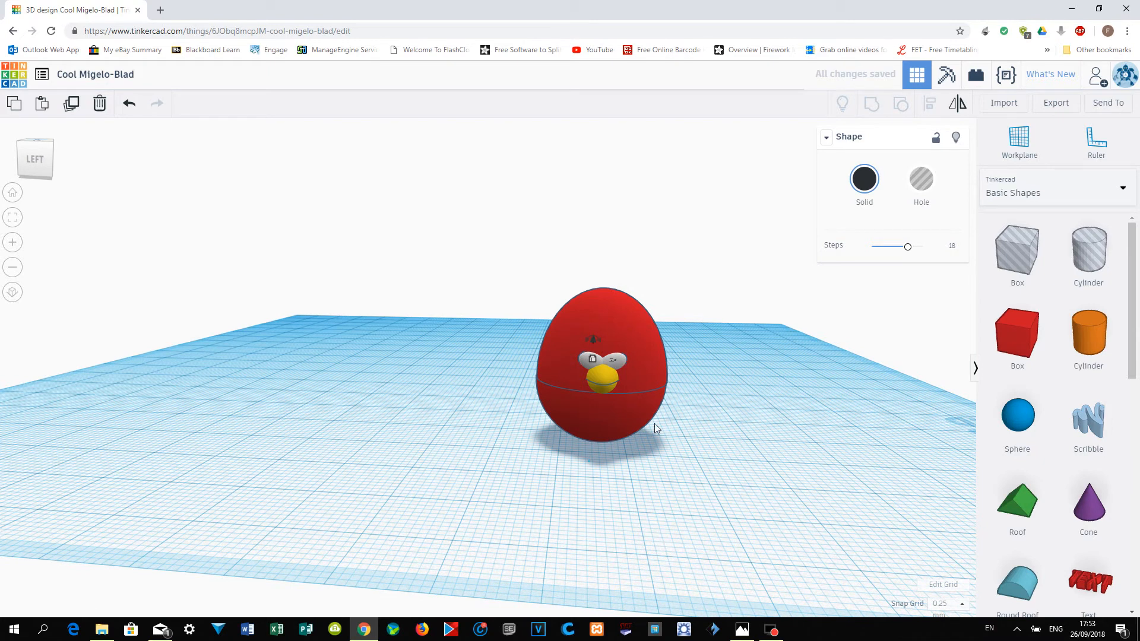
pyautogui.moveTo(593, 340); pyautogui.dragTo(593, 349)
pyautogui.click(719, 402)
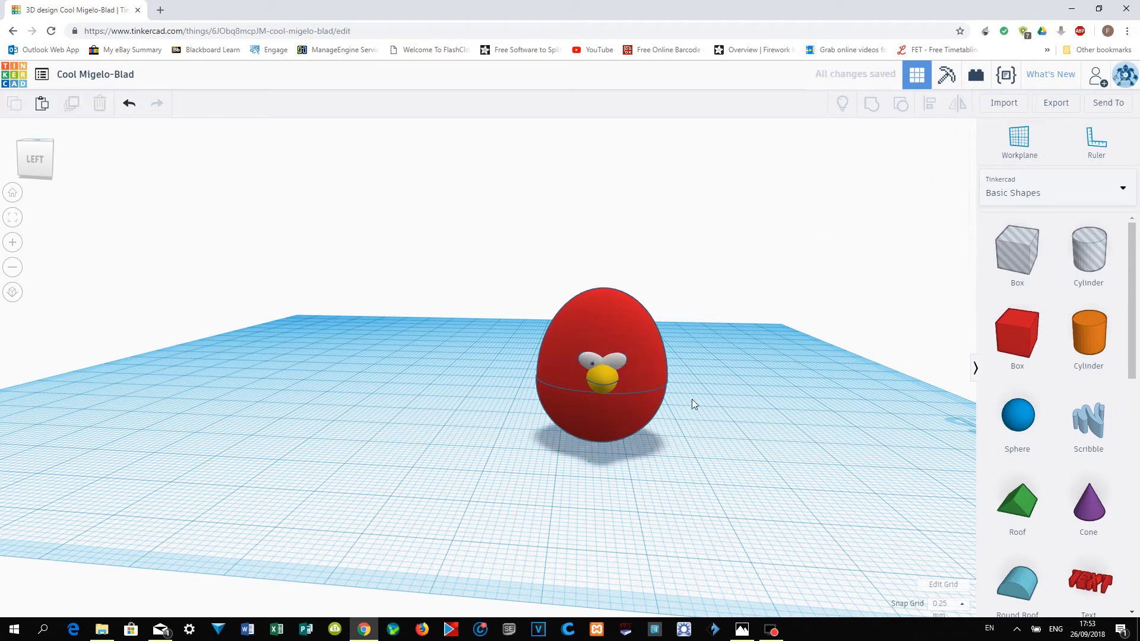
# Examine the black pupil's position relative to the eye and beak from the front, side and close up.
pyautogui.click(592, 363)
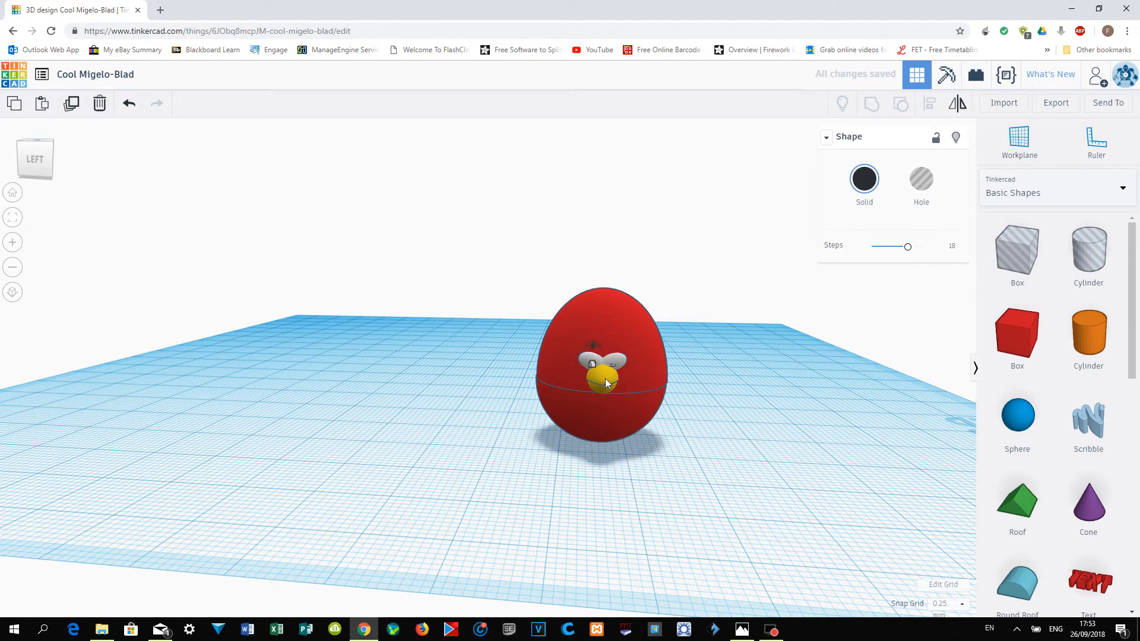
pyautogui.click(753, 442)
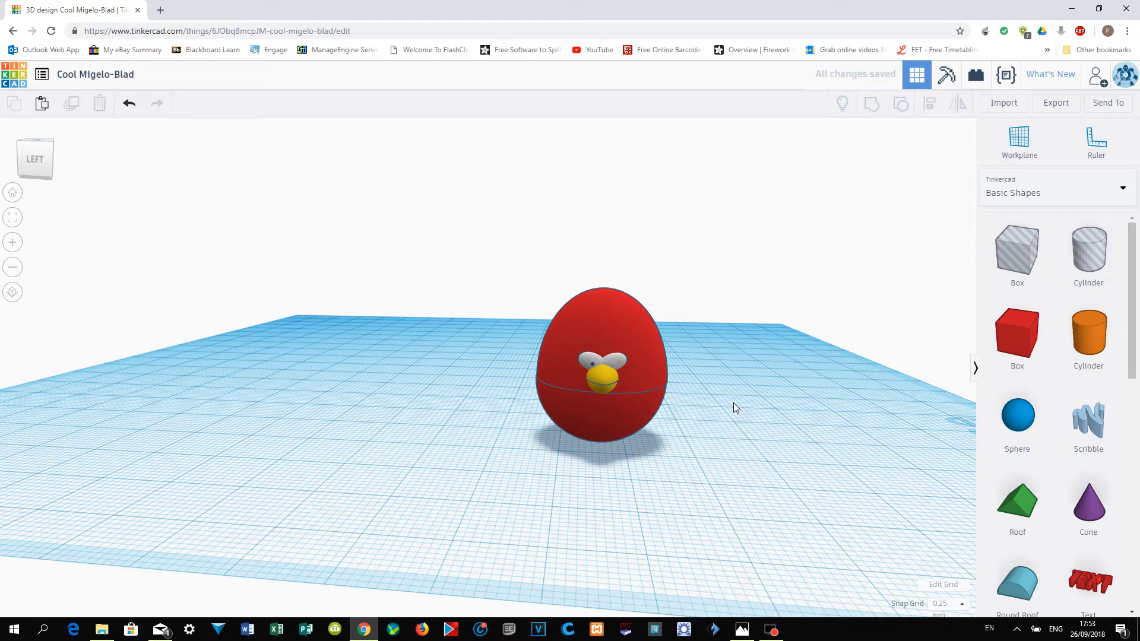
pyautogui.click(593, 364)
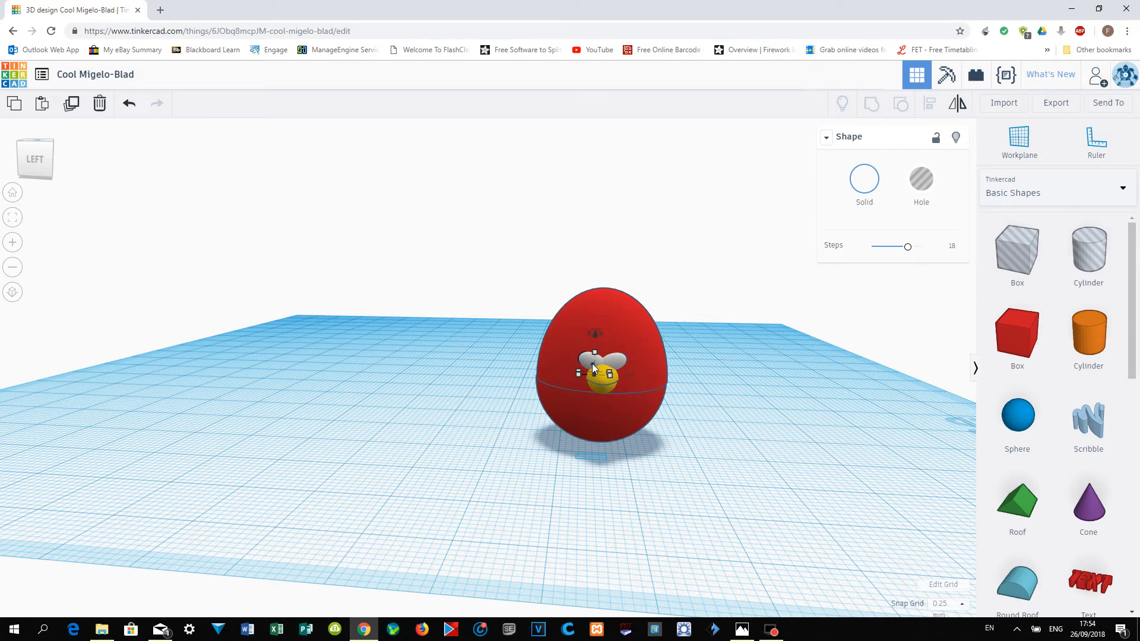
pyautogui.moveTo(448, 422); pyautogui.dragTo(800, 369, button='right')
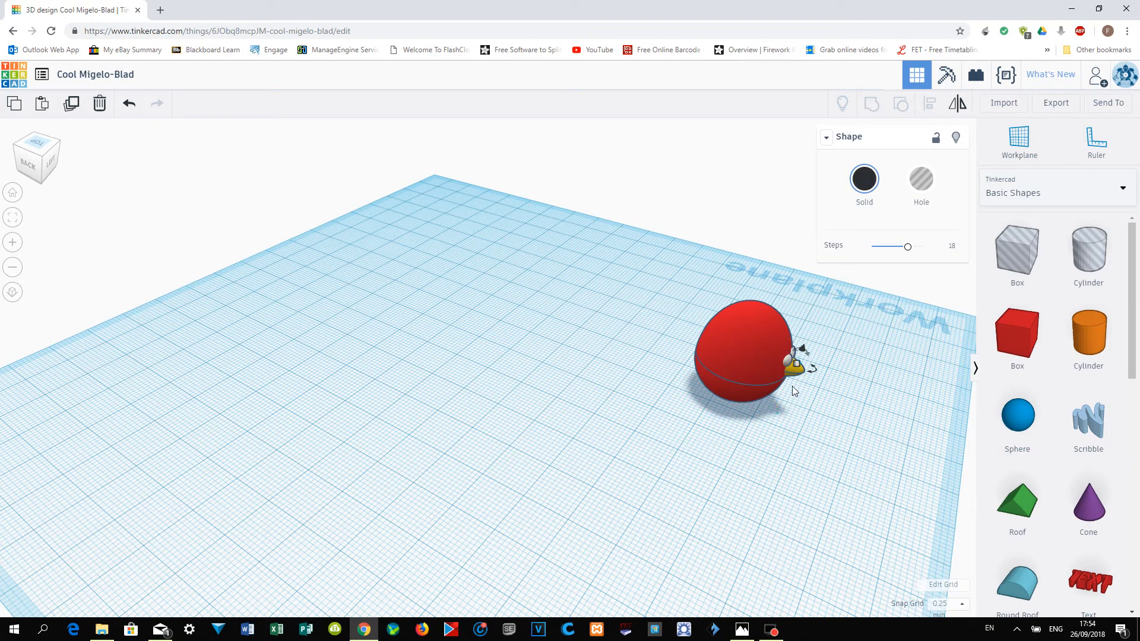
pyautogui.click(793, 398)
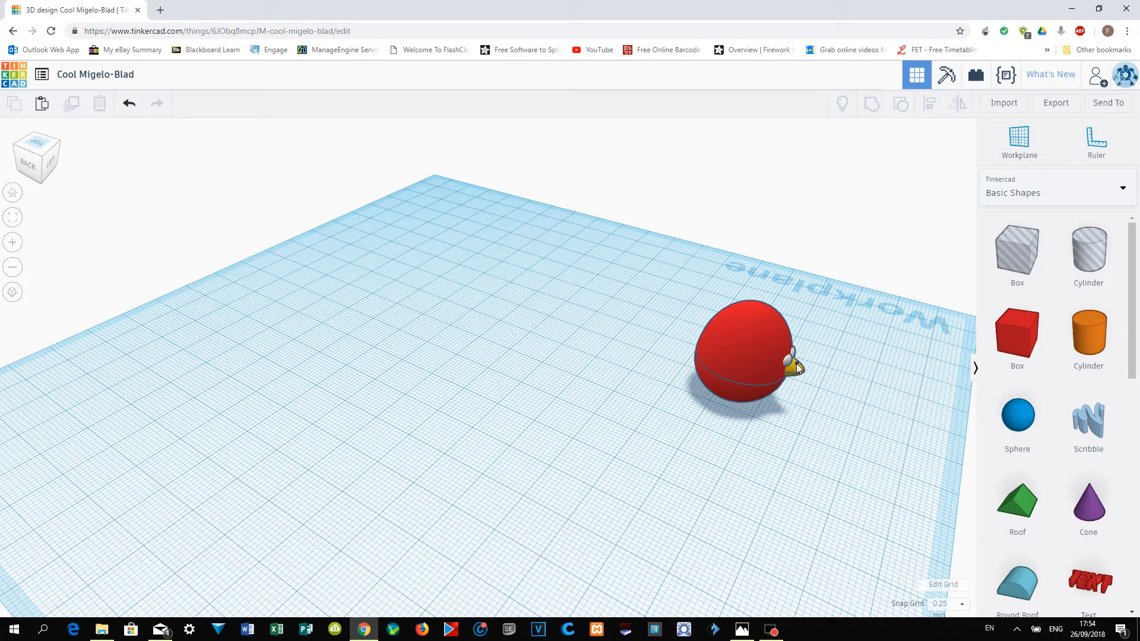
pyautogui.click(798, 368)
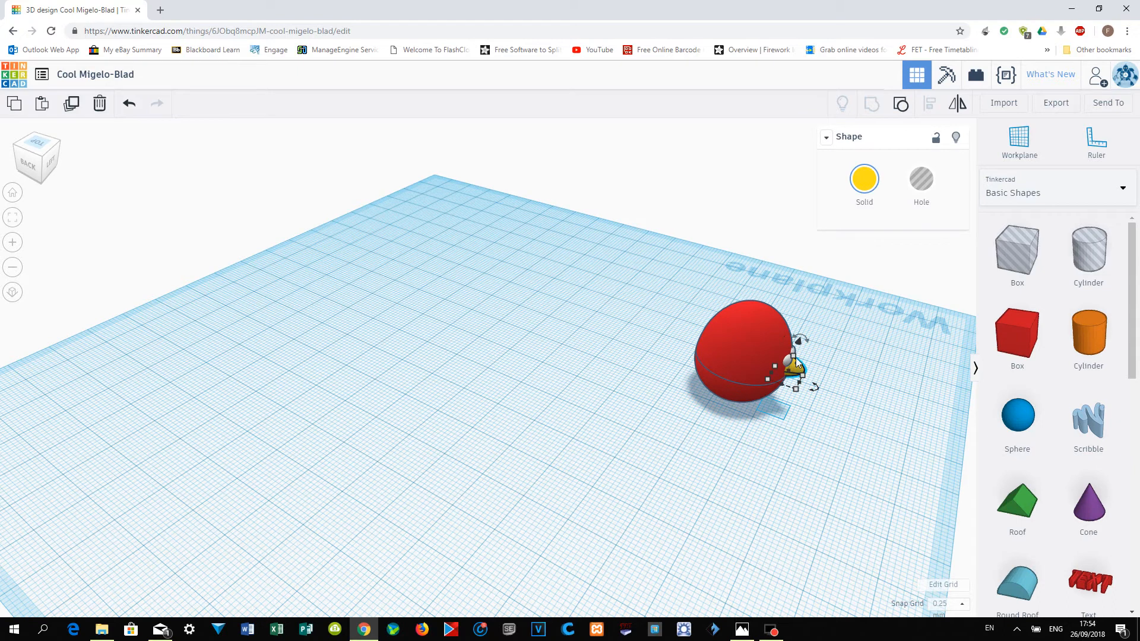
pyautogui.click(796, 362)
pyautogui.scroll(5, 771, 436)
pyautogui.moveTo(847, 402); pyautogui.dragTo(357, 493, button='right')
pyautogui.click(887, 441)
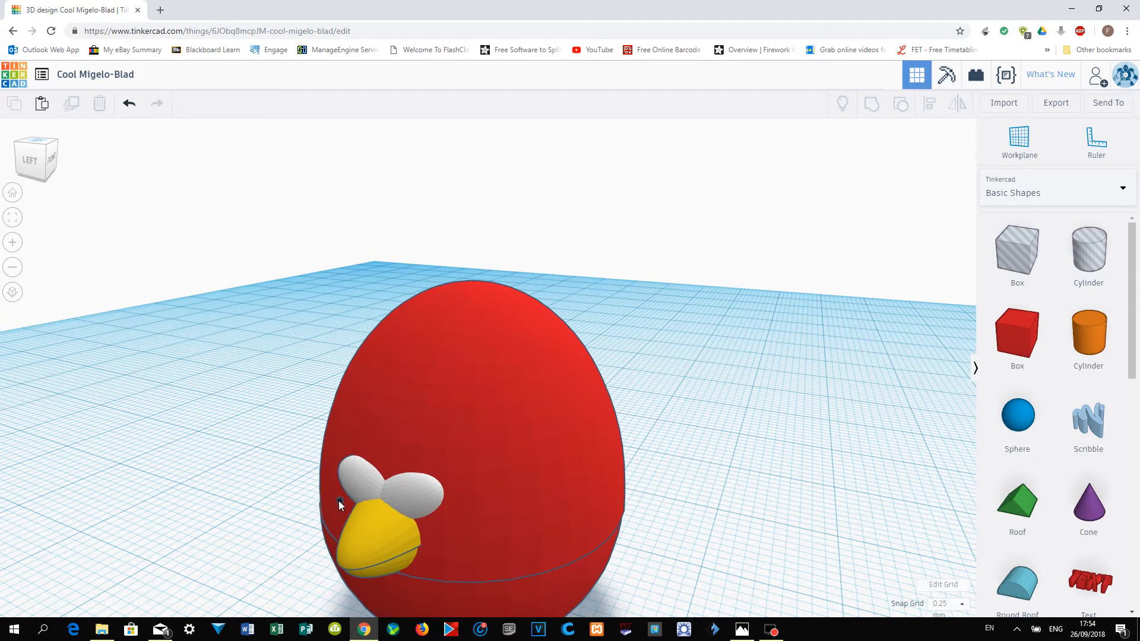
# Nudge the black pupil back toward the body so it rests against the white eye.
pyautogui.click(339, 500)
pyautogui.moveTo(293, 520); pyautogui.dragTo(607, 542, button='right')
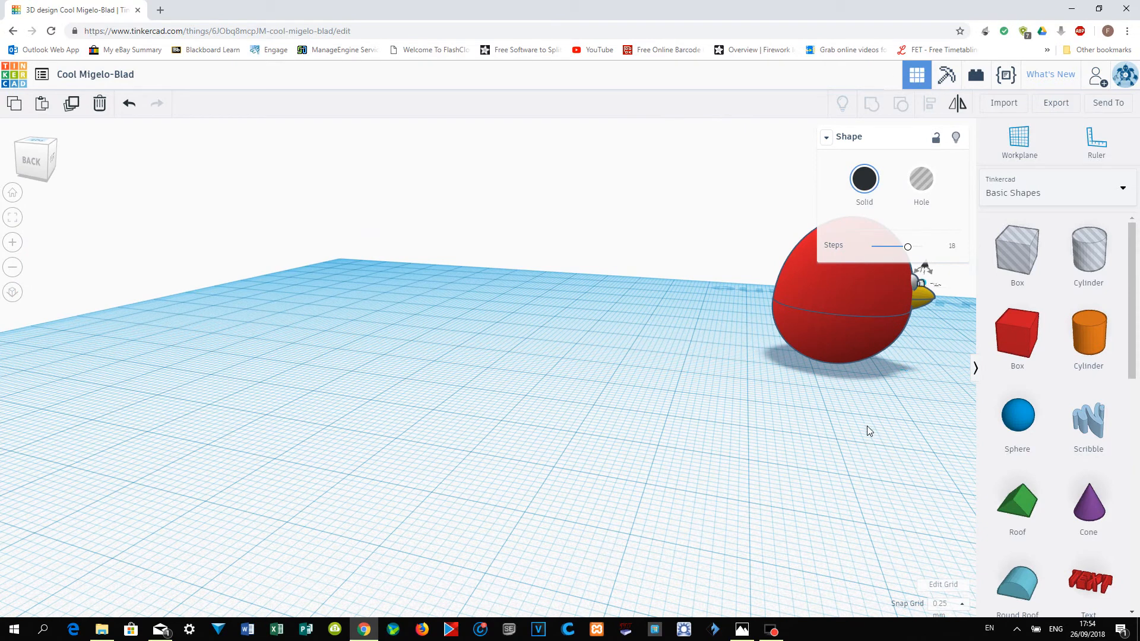
pyautogui.moveTo(866, 436); pyautogui.dragTo(622, 439, button='right')
pyautogui.scroll(3, 622, 445)
pyautogui.scroll(-4, 623, 446)
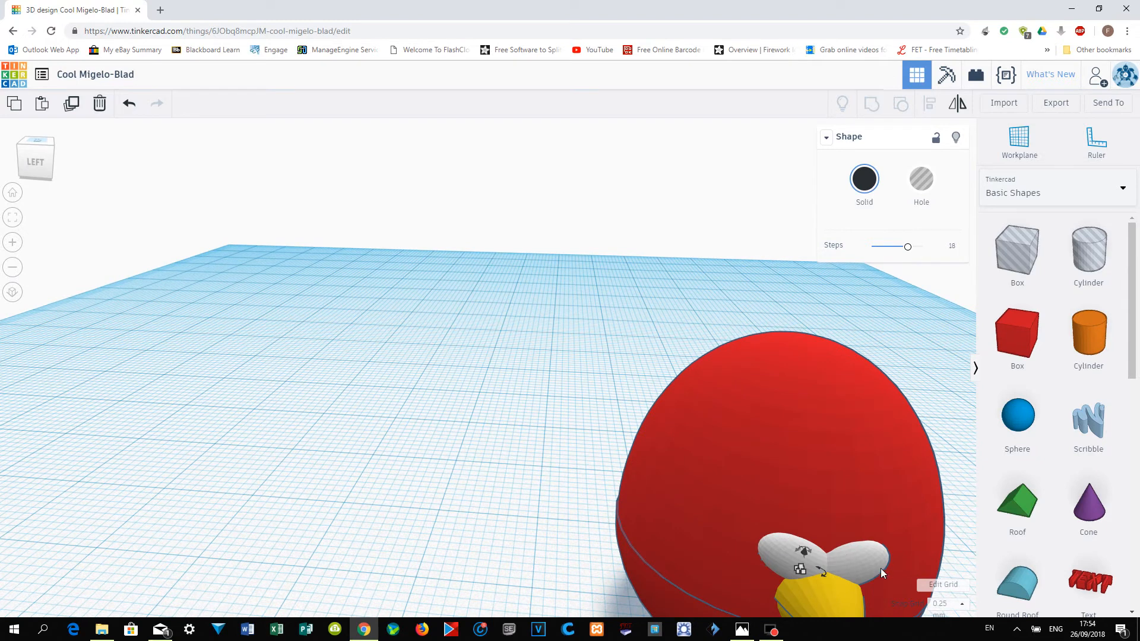
pyautogui.click(954, 522)
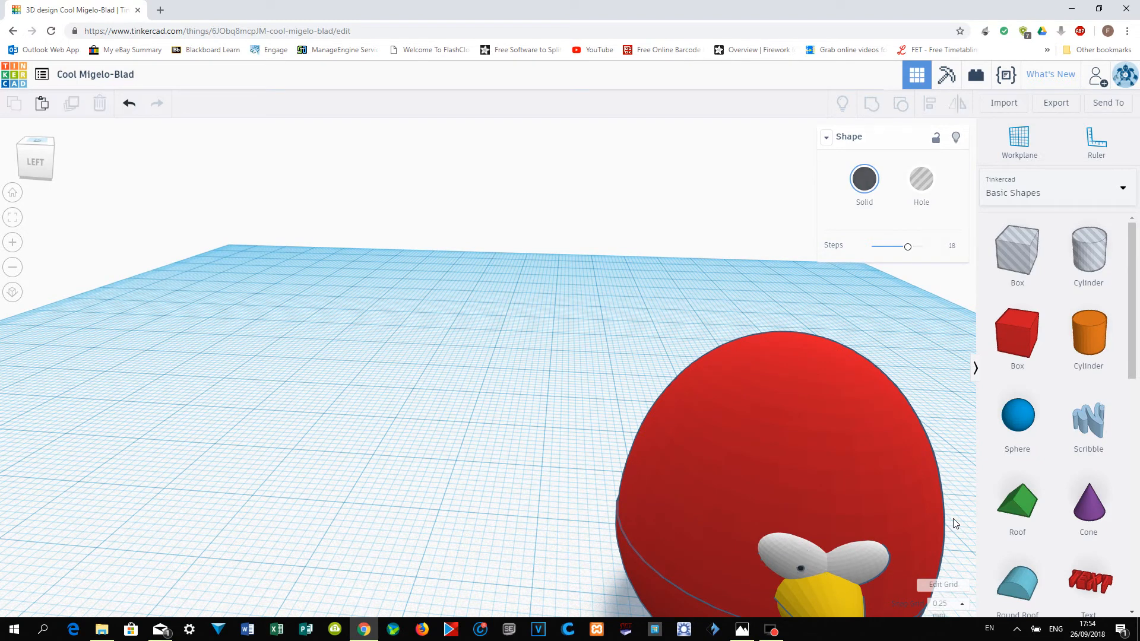
pyautogui.click(806, 571)
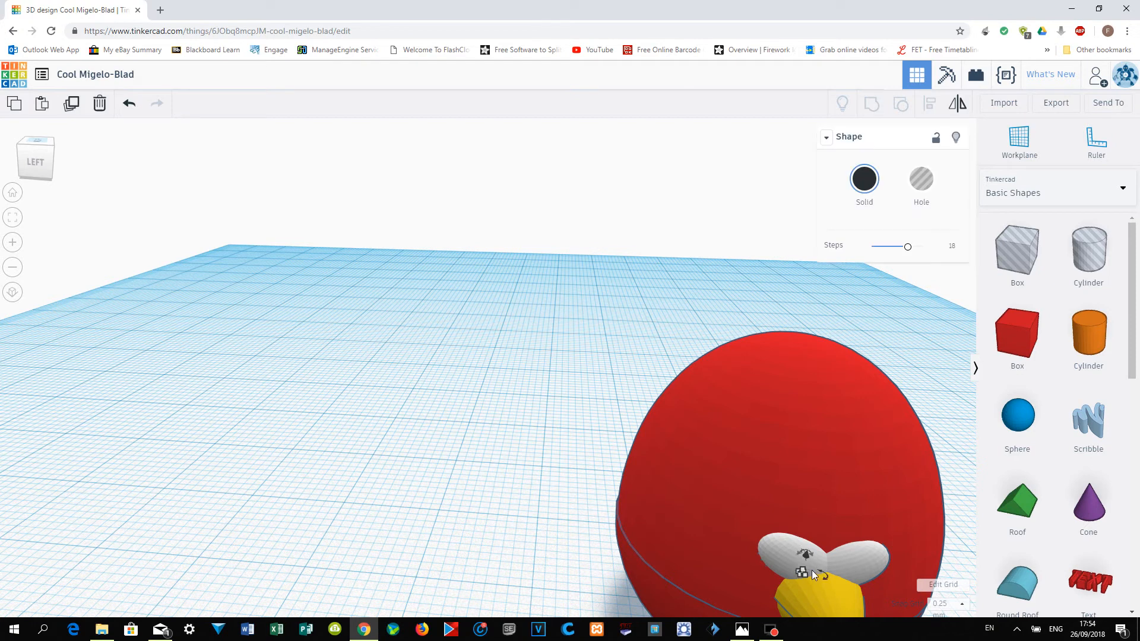
pyautogui.press('Up')
pyautogui.click(963, 556)
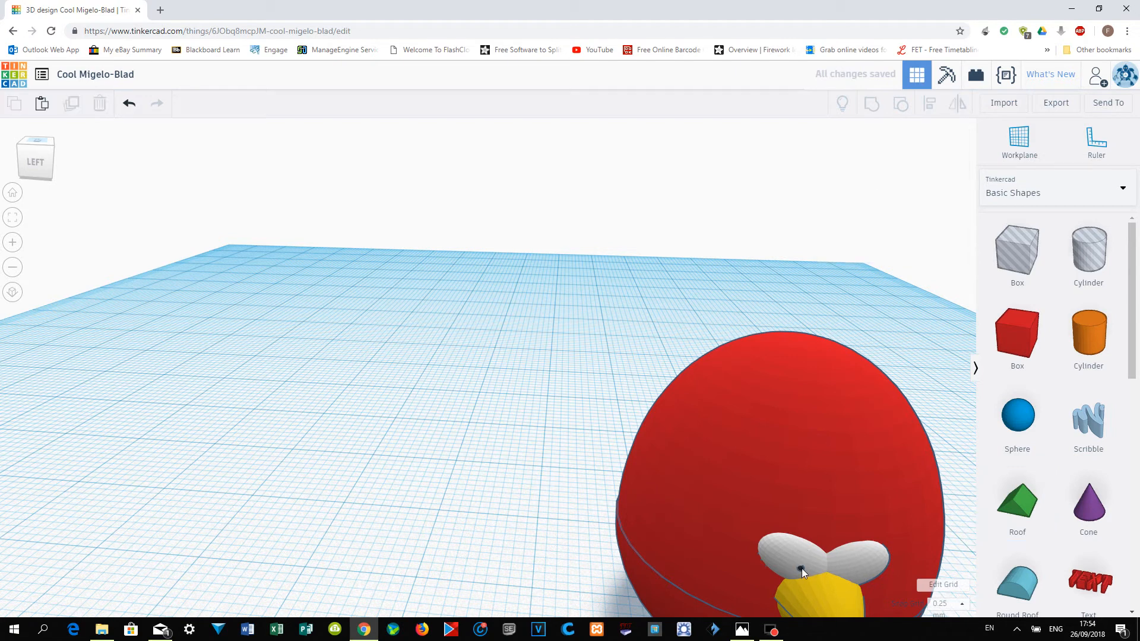
# Duplicate the black pupil and move the copy sideways onto the other white eye.
pyautogui.click(823, 580)
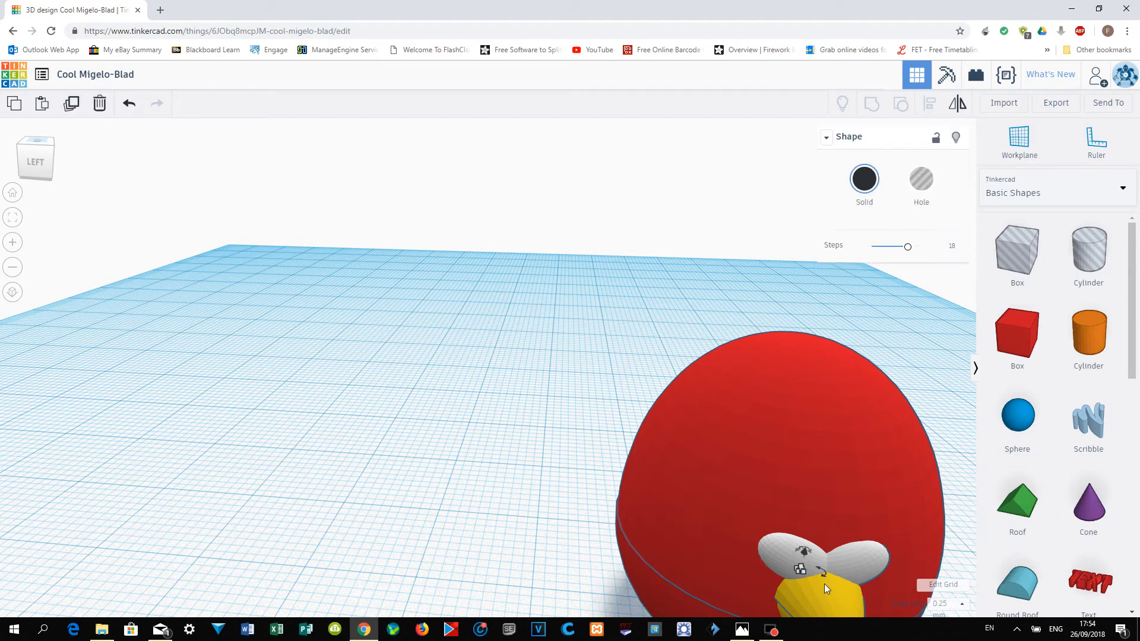
pyautogui.press('Right')
pyautogui.press('Right')
pyautogui.press('Right')
pyautogui.press('Right')
pyautogui.press('Right')
pyautogui.press('Right')
pyautogui.press('Right')
pyautogui.press('Right')
pyautogui.press('Right')
pyautogui.press('Right')
pyautogui.press('Right')
pyautogui.press('Right')
pyautogui.press('Right')
pyautogui.press('Right')
pyautogui.press('Right')
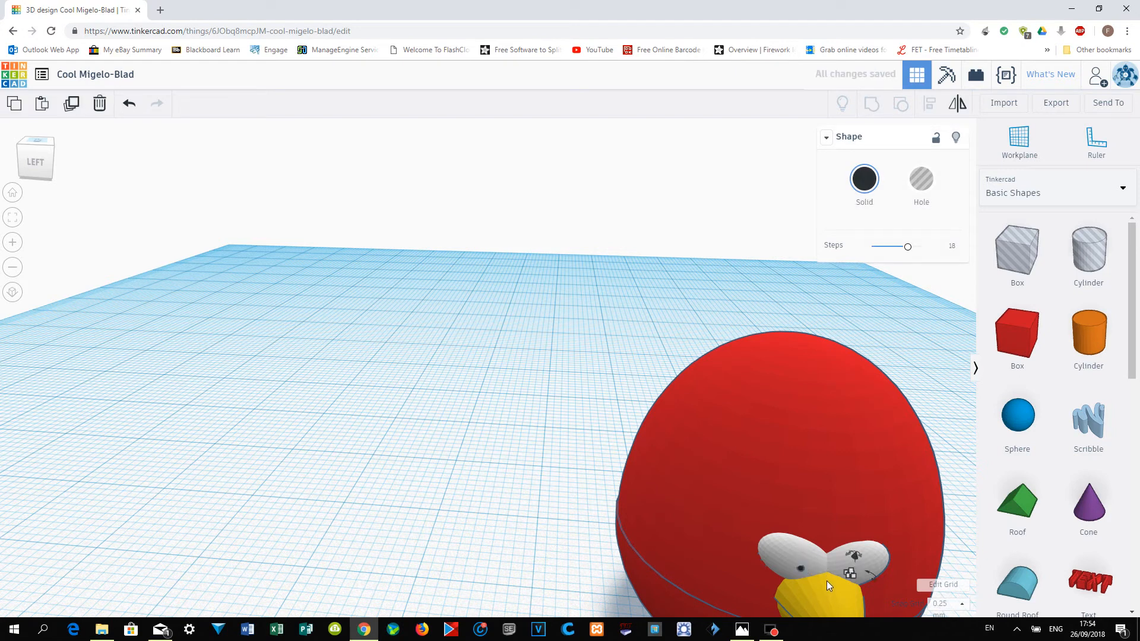
# Nudge the copied pupil sideways on its white eye and undo that last nudge.
pyautogui.press('Left')
pyautogui.press('Escape')
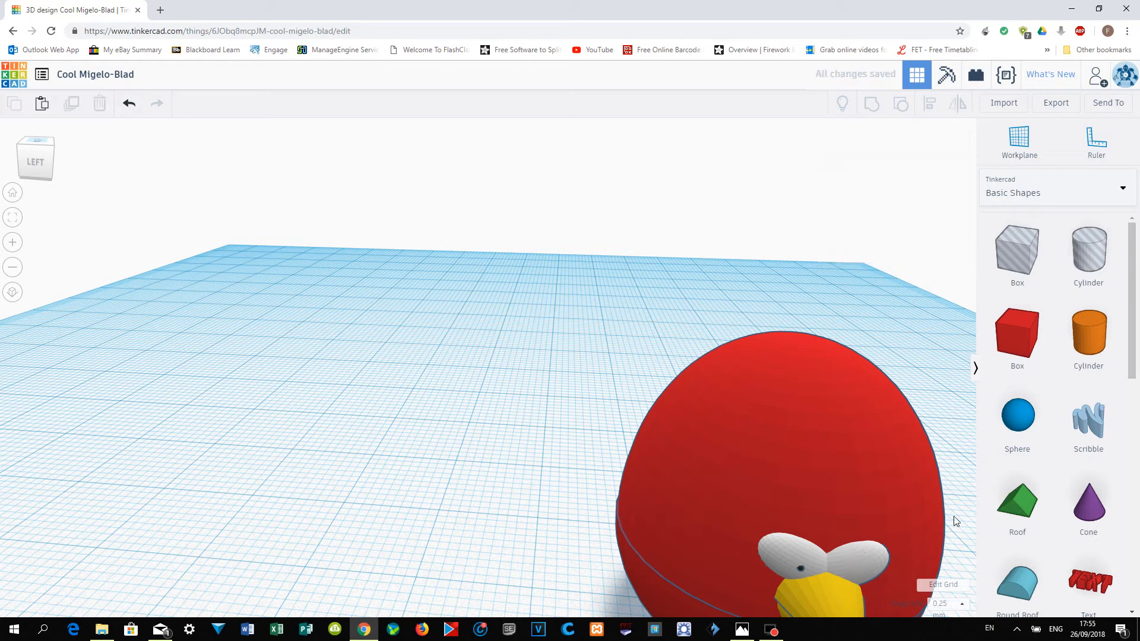
pyautogui.hotkey('ctrl', 'z')
pyautogui.scroll(-5, 594, 509)
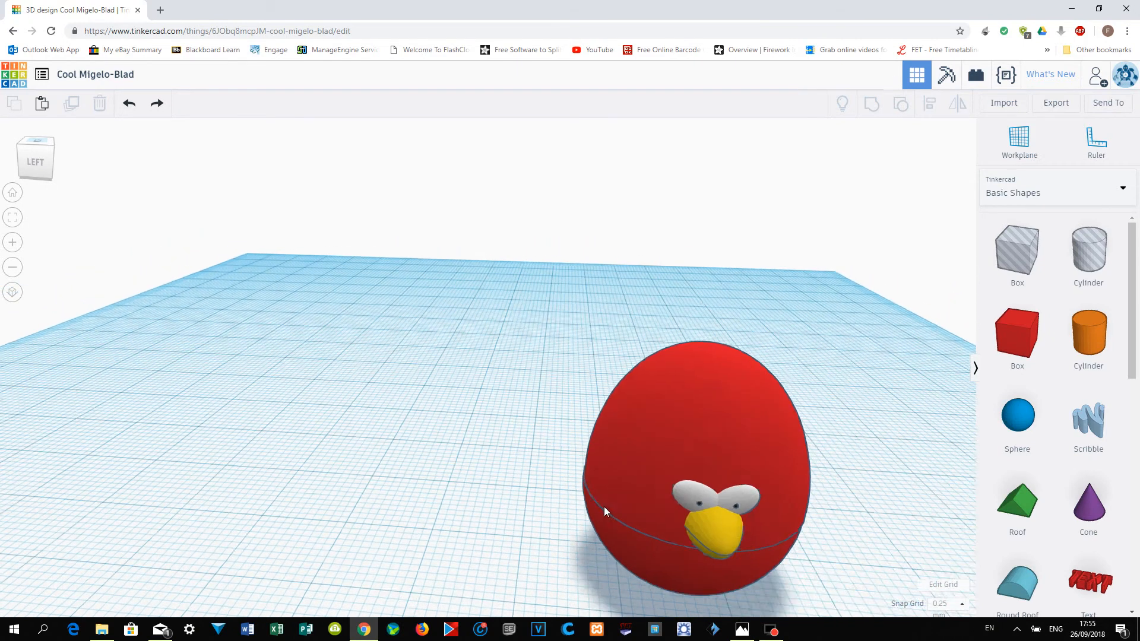
pyautogui.moveTo(789, 474); pyautogui.dragTo(757, 477, button='right')
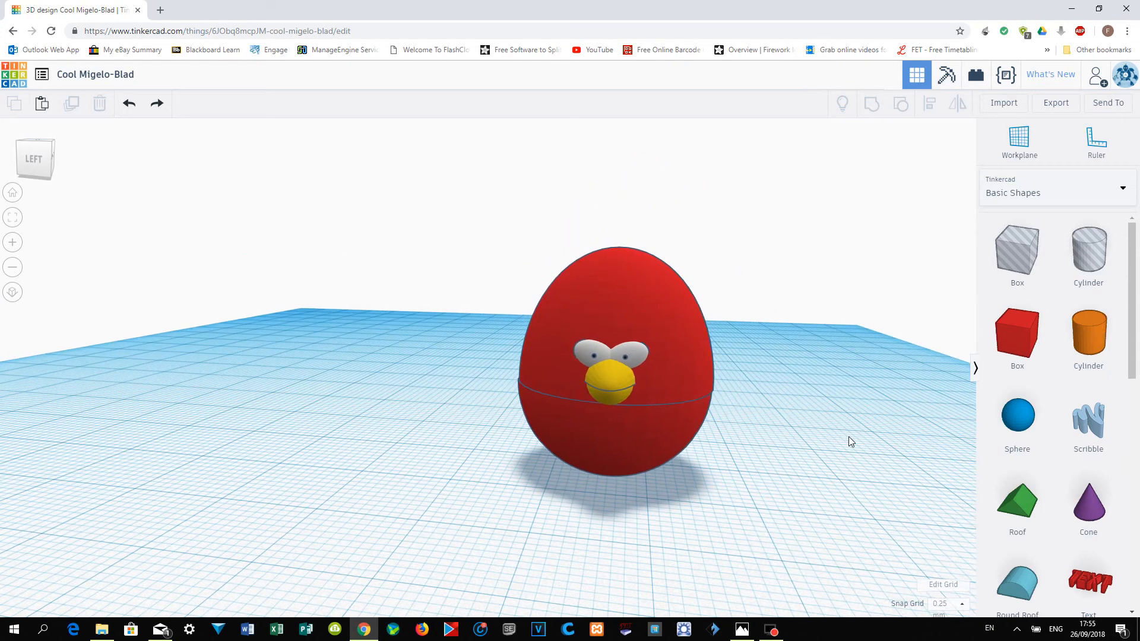
# Add a roof shape beside the egg body, rotate and flatten it, and narrow it to about 11 mm.
pyautogui.moveTo(1029, 500); pyautogui.dragTo(704, 477)
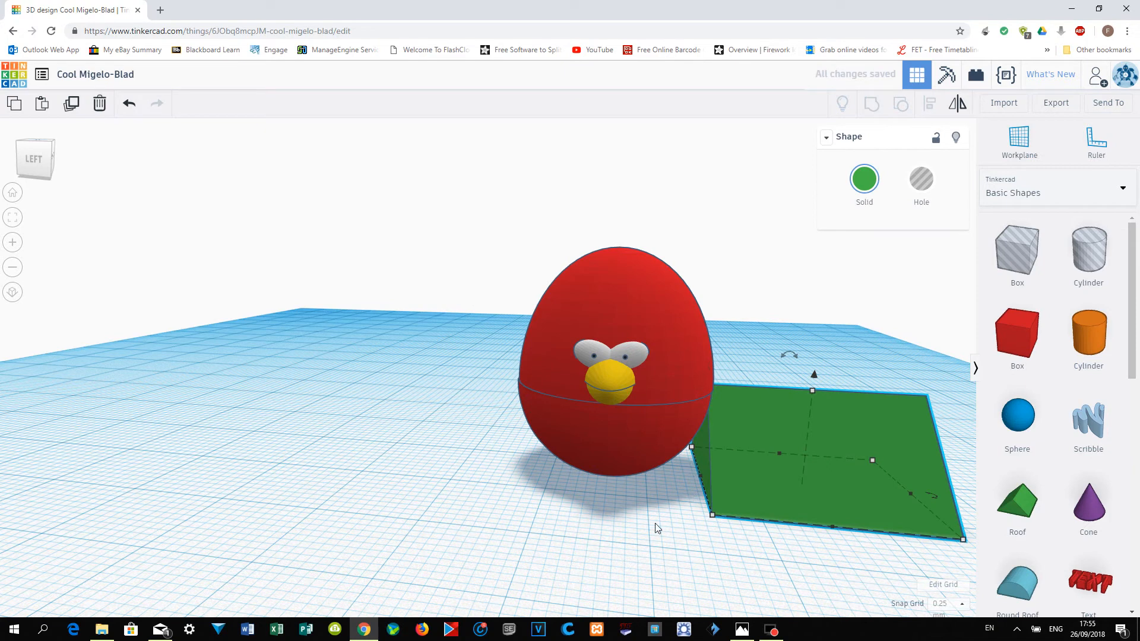
pyautogui.moveTo(759, 471); pyautogui.dragTo(220, 385)
pyautogui.moveTo(366, 460); pyautogui.dragTo(225, 506)
pyautogui.moveTo(274, 451); pyautogui.dragTo(271, 415)
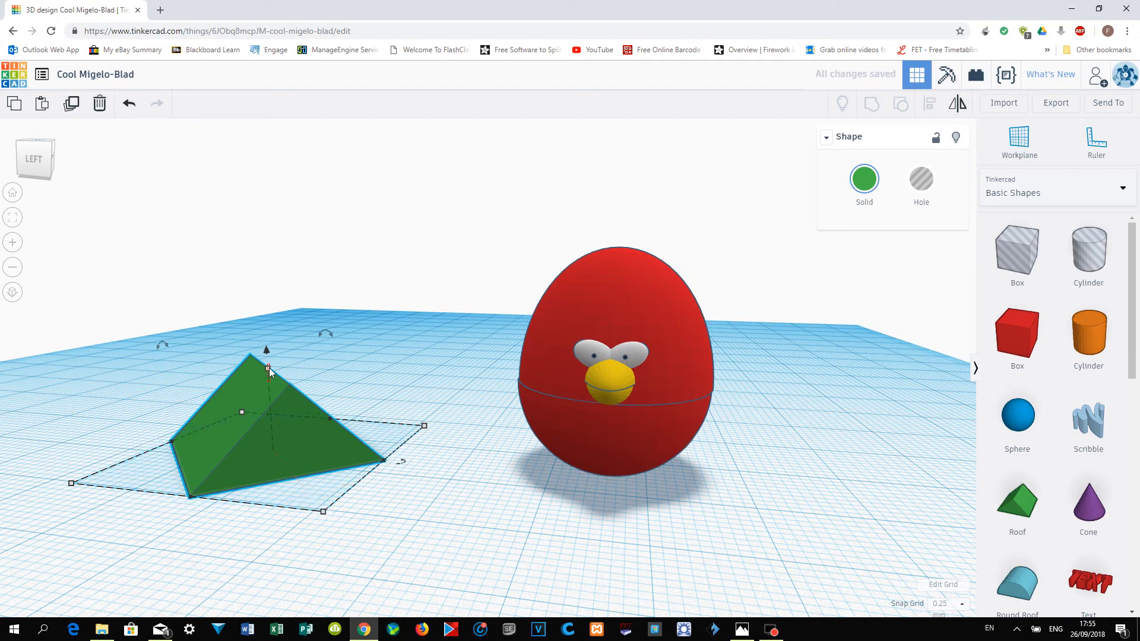
pyautogui.moveTo(267, 369); pyautogui.dragTo(284, 443)
pyautogui.moveTo(381, 460); pyautogui.dragTo(244, 460)
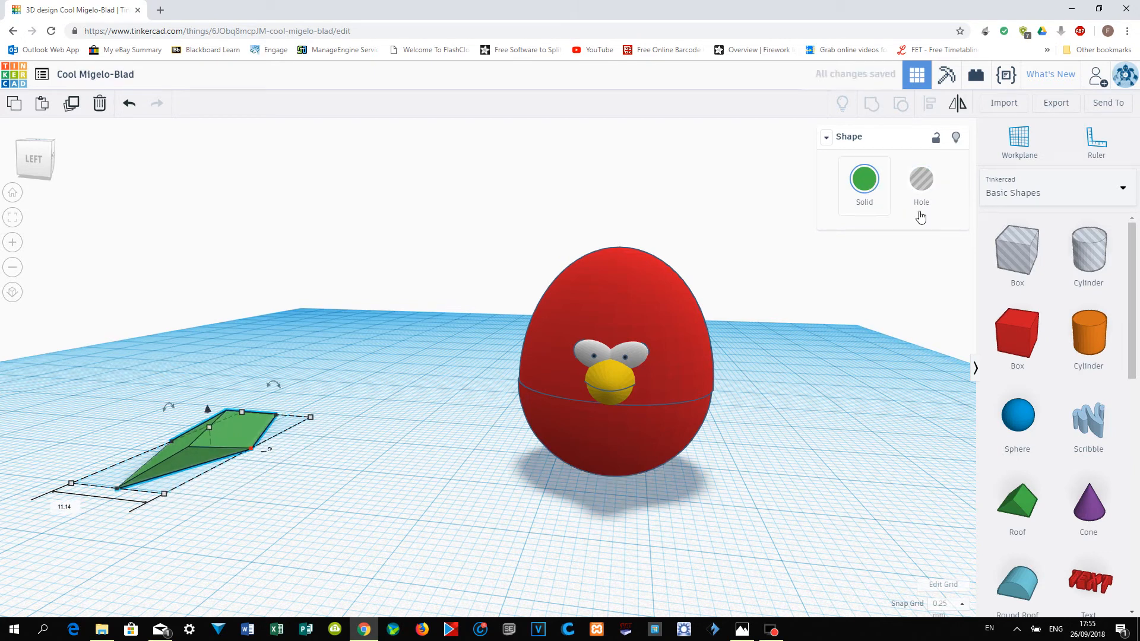
# Colour the flattened roof shape black and move it in front of the egg body.
pyautogui.click(865, 179)
pyautogui.click(1087, 309)
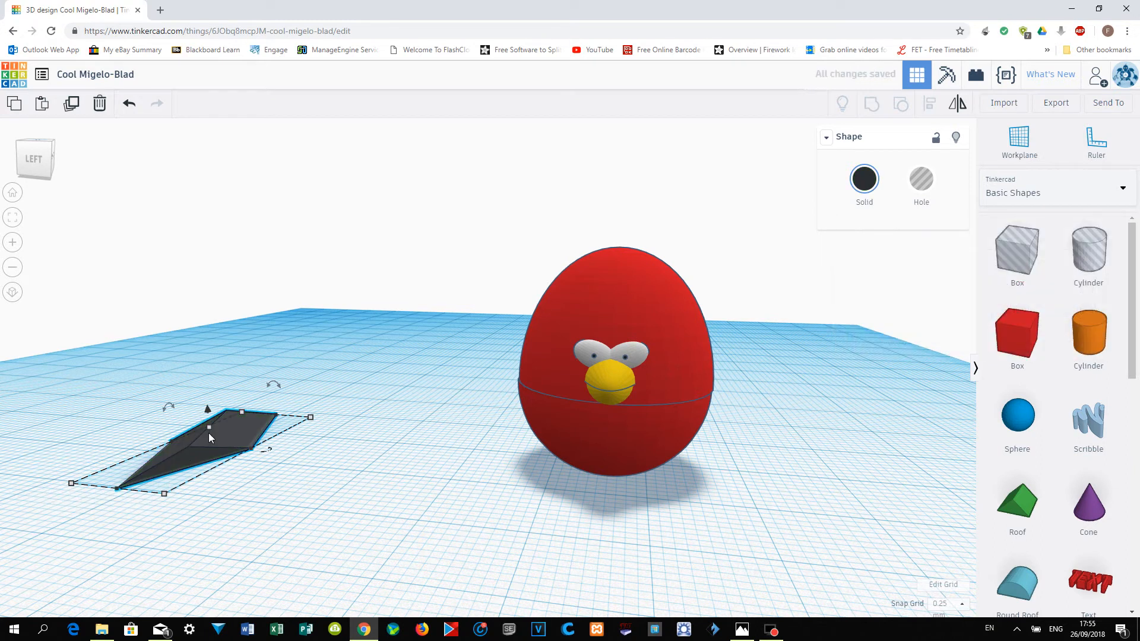
pyautogui.moveTo(209, 428); pyautogui.dragTo(296, 422)
pyautogui.moveTo(416, 465); pyautogui.dragTo(275, 405, button='right')
pyautogui.moveTo(256, 439); pyautogui.dragTo(634, 473)
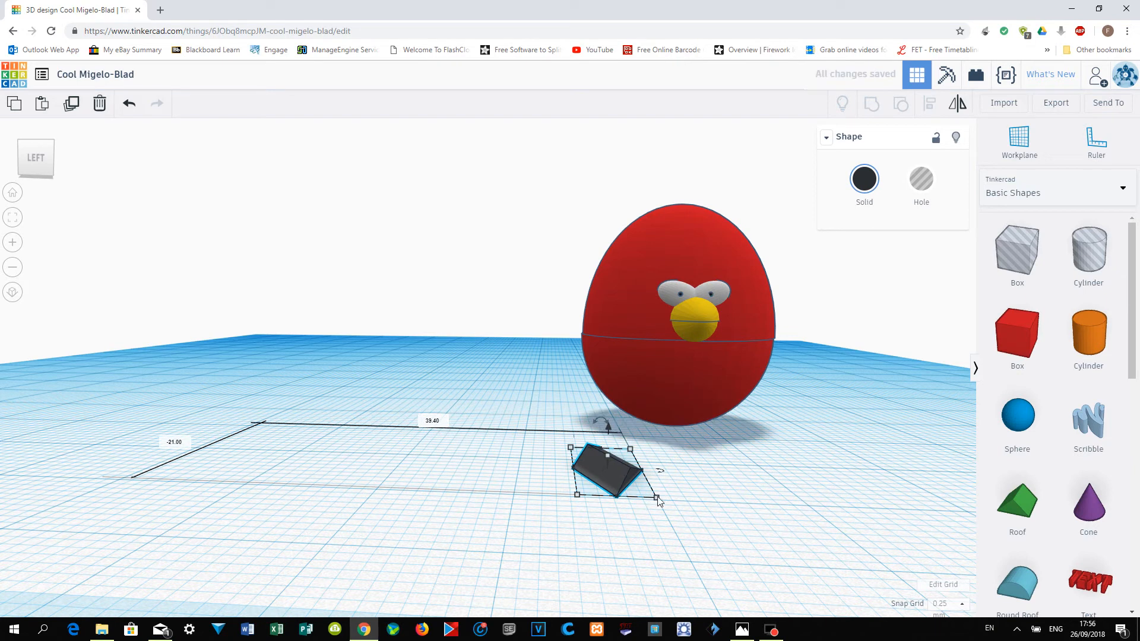
# Resize the black roof shape to about 3 mm wide and 21 mm long and turn it across the bird's front.
pyautogui.moveTo(656, 500); pyautogui.dragTo(618, 508)
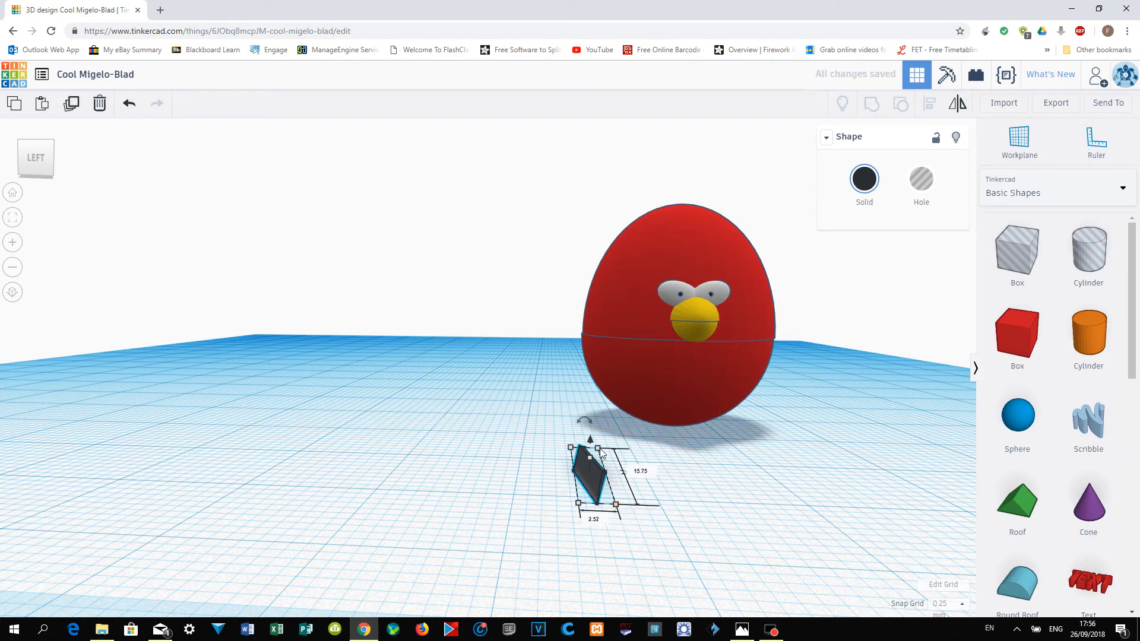
pyautogui.moveTo(598, 451); pyautogui.dragTo(601, 432)
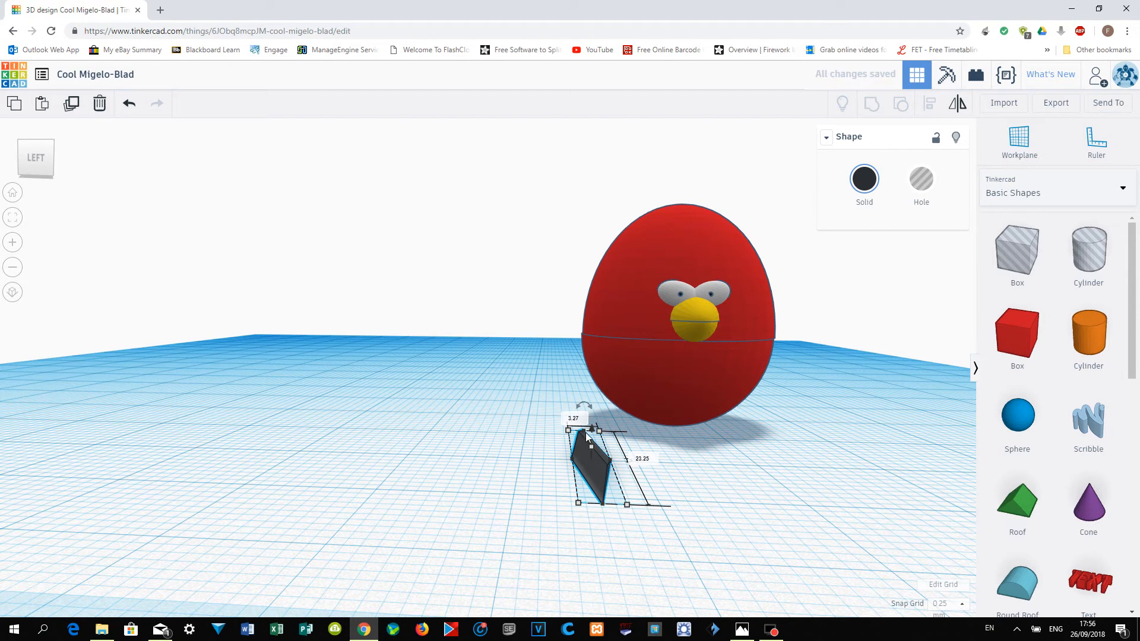
pyautogui.moveTo(632, 465); pyautogui.dragTo(584, 466)
# Raise the black roof shape about 16 mm above the workplane and nudge it forward above the eye.
pyautogui.moveTo(664, 463); pyautogui.dragTo(715, 253)
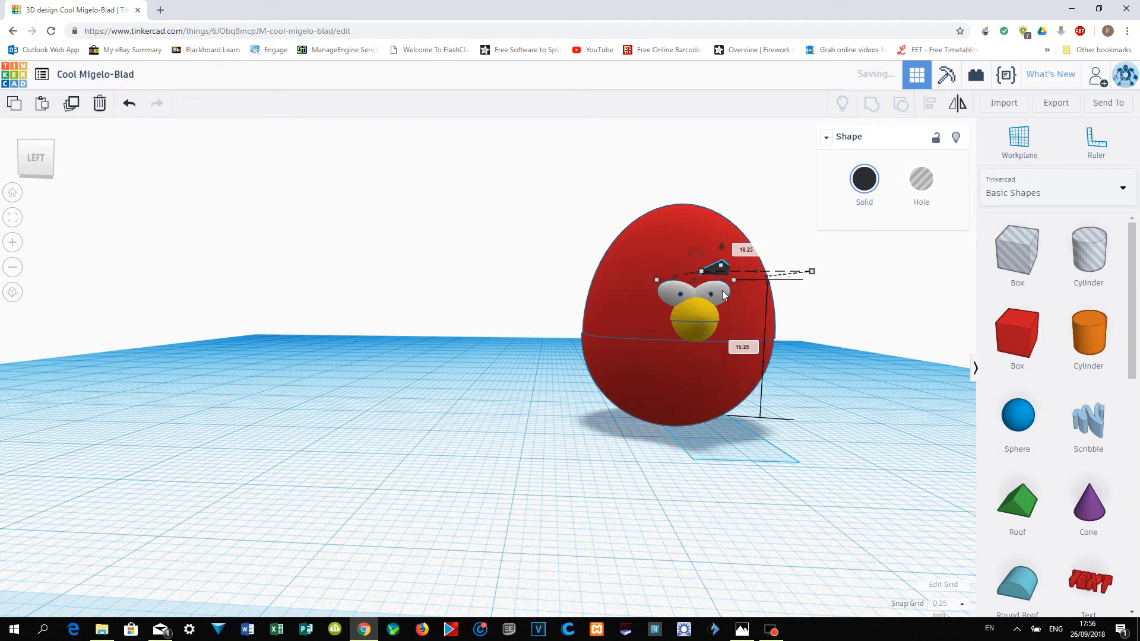
pyautogui.press('Down')
pyautogui.press('Down')
pyautogui.press('Down')
pyautogui.press('Down')
pyautogui.press('Down')
pyautogui.press('Down')
pyautogui.press('Down')
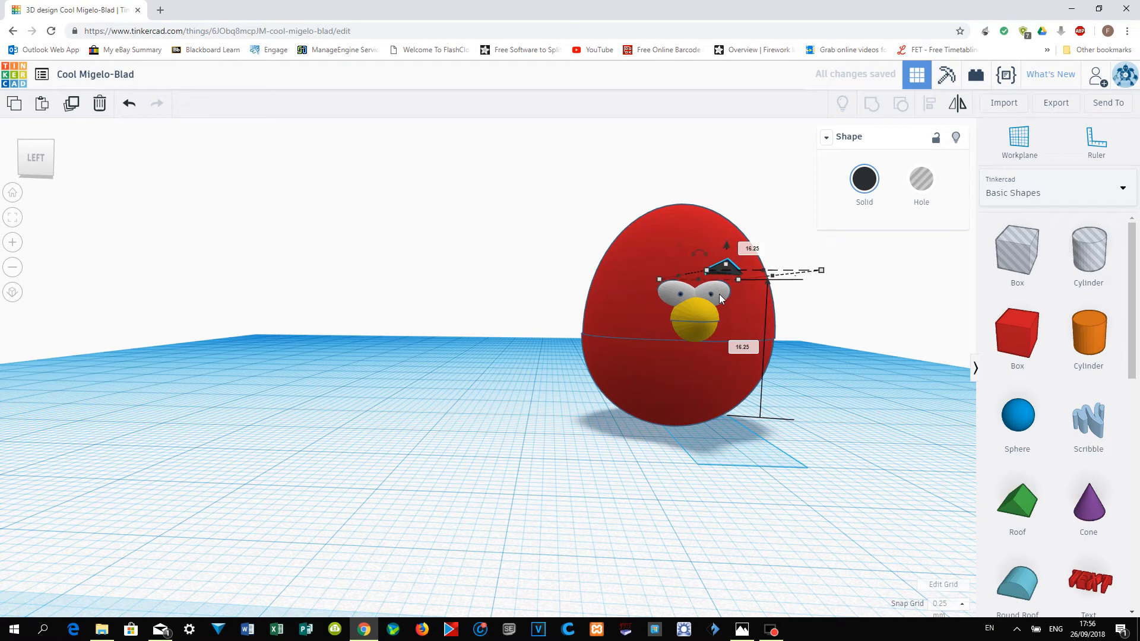
pyautogui.press('Down')
pyautogui.press('Down')
pyautogui.press('Down')
# Rotate the black roof shape, including a -22.5° tilt, and move it in front of the bird's eyes.
pyautogui.moveTo(600, 491); pyautogui.dragTo(646, 557, button='right')
pyautogui.moveTo(647, 558); pyautogui.dragTo(766, 547)
pyautogui.moveTo(846, 521); pyautogui.dragTo(785, 556)
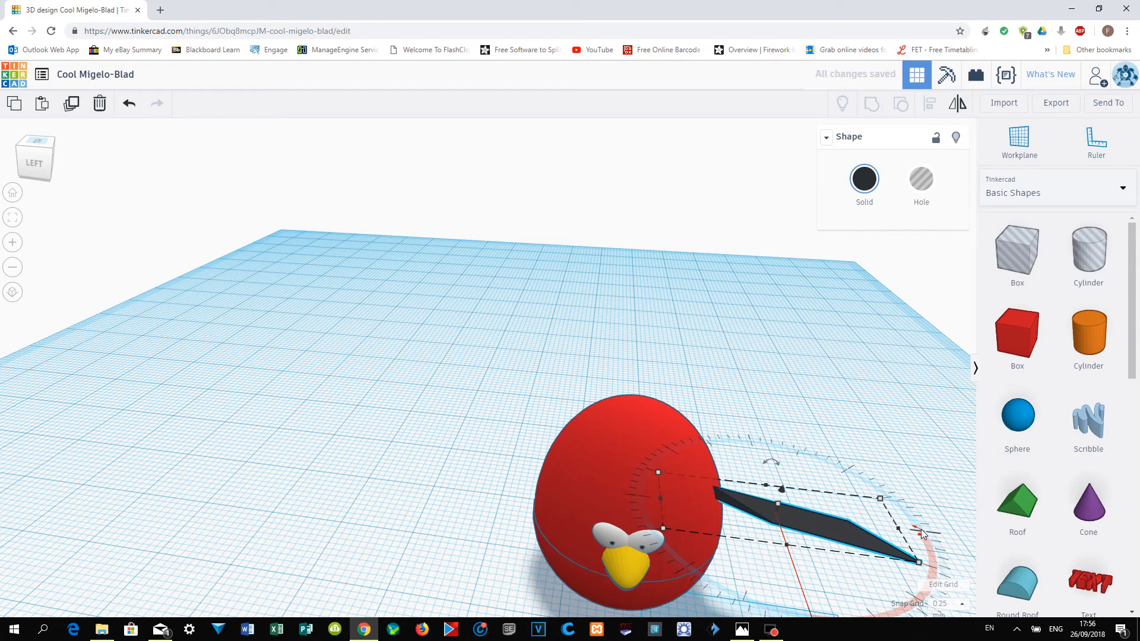
pyautogui.moveTo(786, 482); pyautogui.dragTo(766, 461)
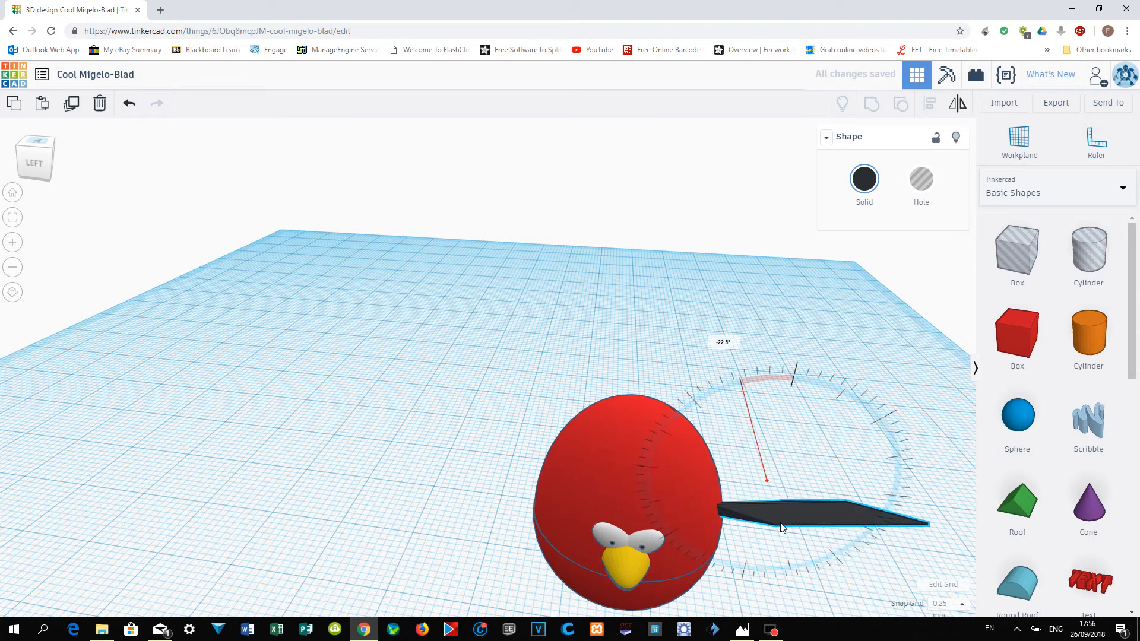
pyautogui.moveTo(779, 521); pyautogui.dragTo(643, 541)
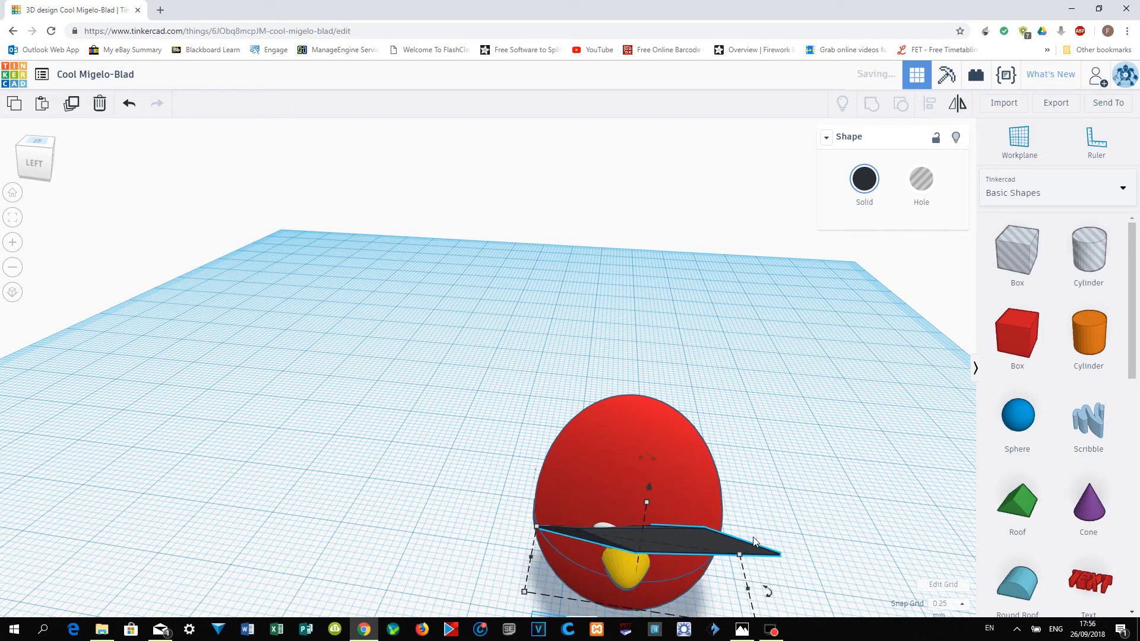
pyautogui.moveTo(769, 591); pyautogui.dragTo(766, 524)
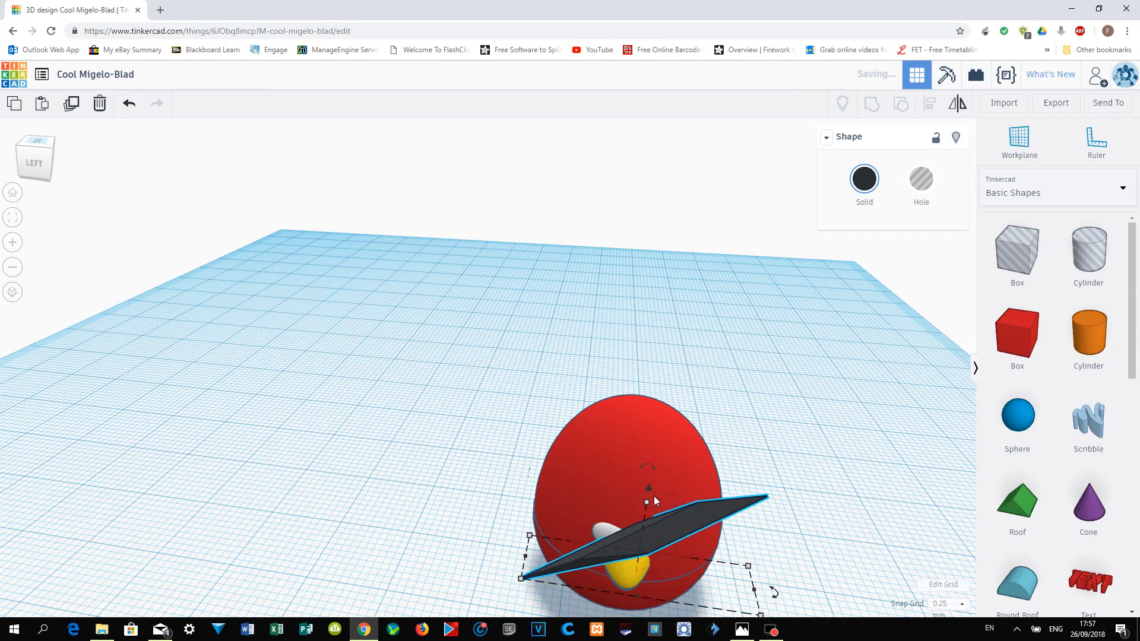
# Dismiss the mail notification and push the black roof shape back into the front of the red body.
pyautogui.moveTo(730, 570); pyautogui.dragTo(222, 548, button='right')
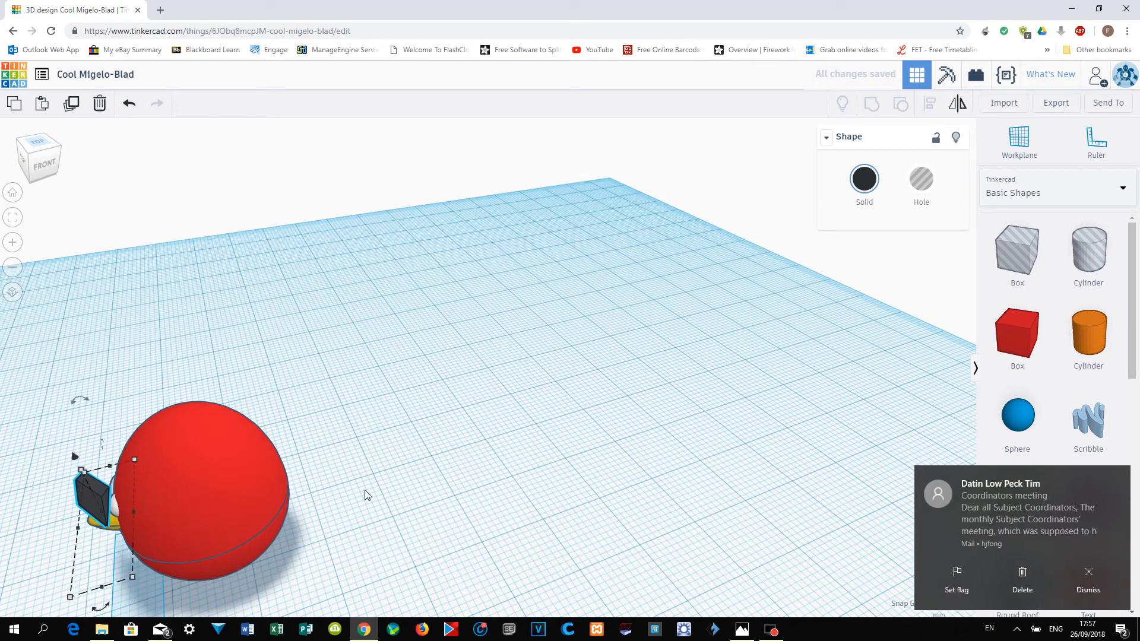
pyautogui.moveTo(497, 429); pyautogui.dragTo(500, 430)
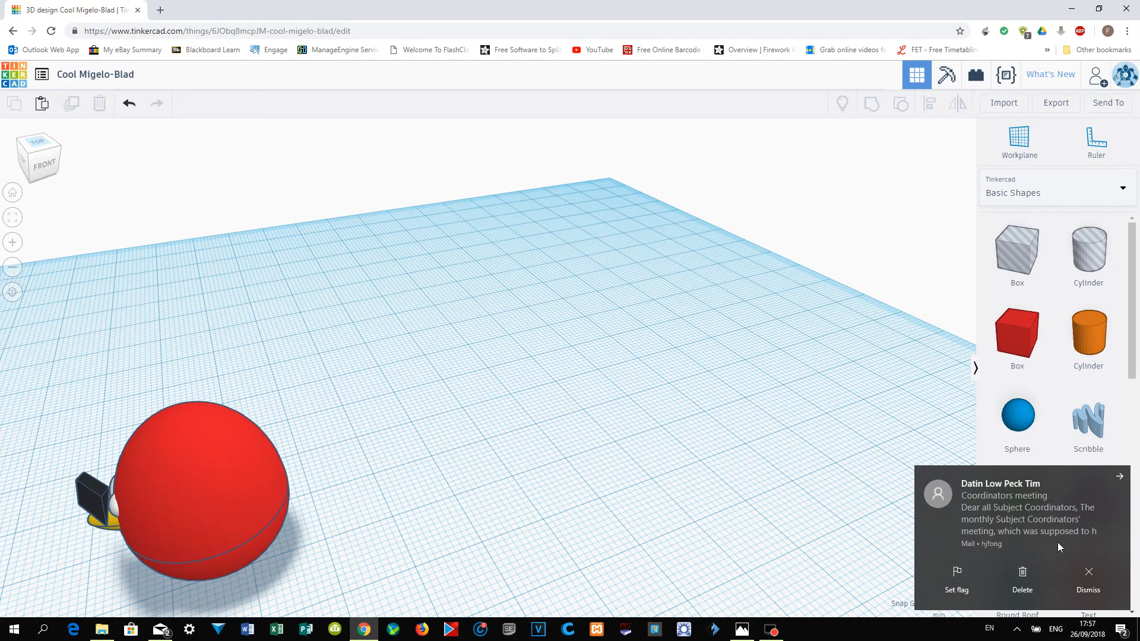
pyautogui.click(1089, 575)
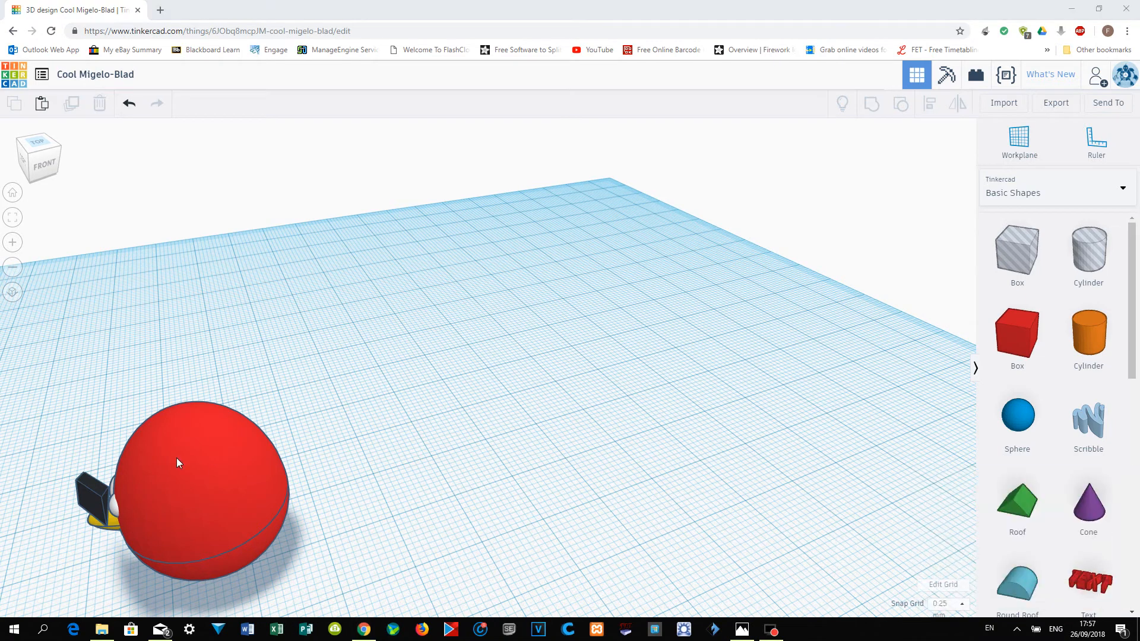
pyautogui.moveTo(397, 556); pyautogui.dragTo(197, 577, button='right')
pyautogui.moveTo(187, 553); pyautogui.dragTo(212, 550)
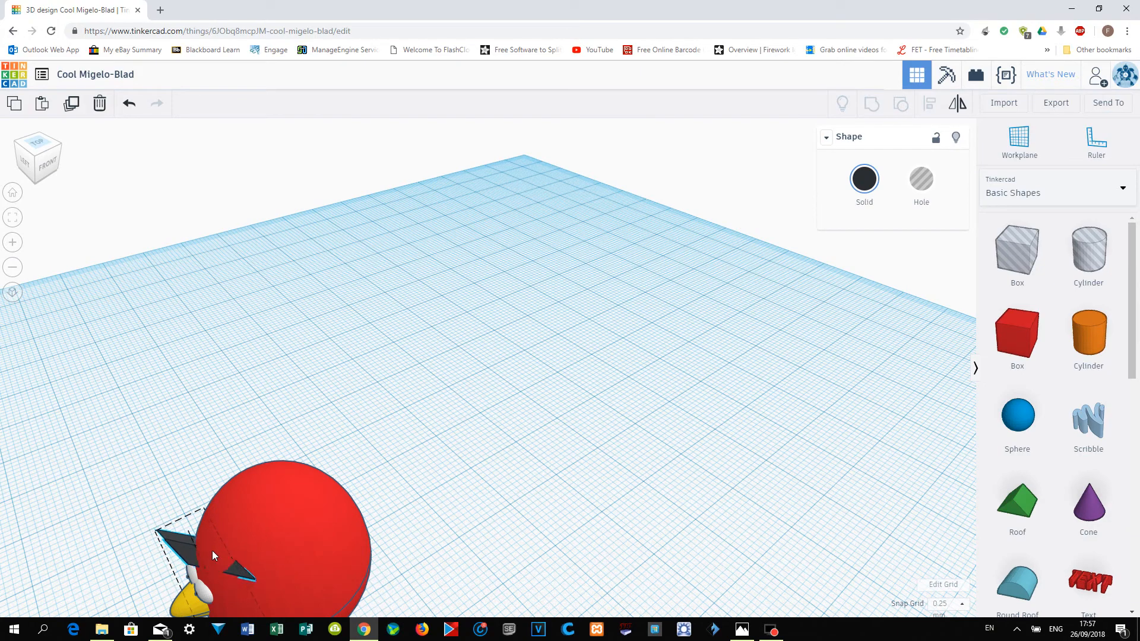
pyautogui.moveTo(259, 604); pyautogui.dragTo(208, 537, button='right')
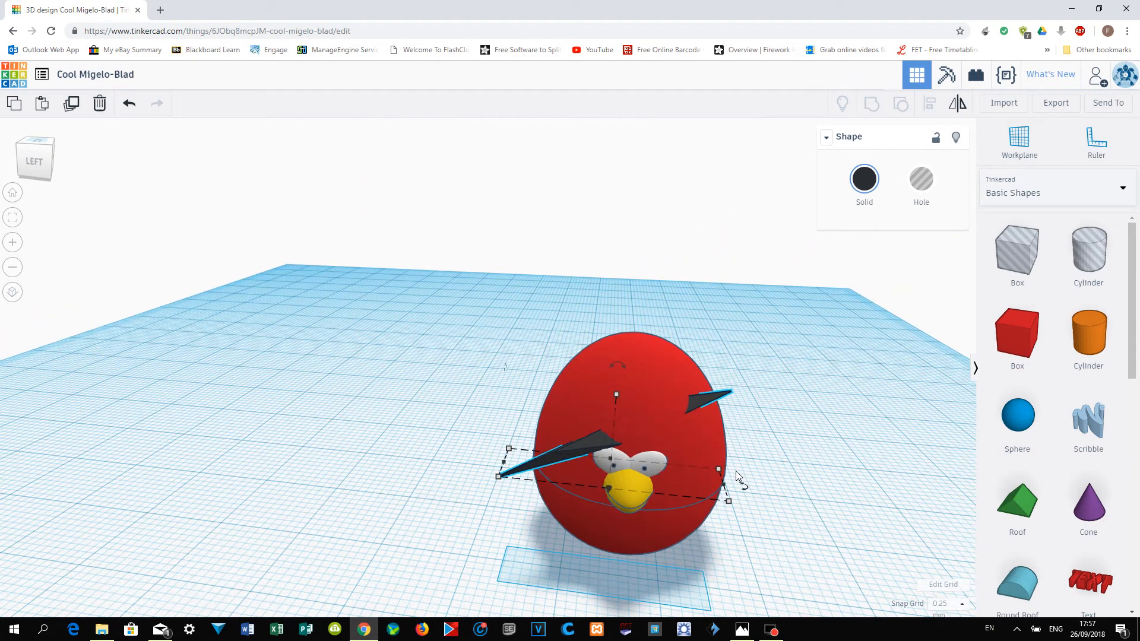
# Rotate the embedded black roof shape by 22.5° and delete it.
pyautogui.moveTo(746, 492)
pyautogui.moveTo(617, 361)
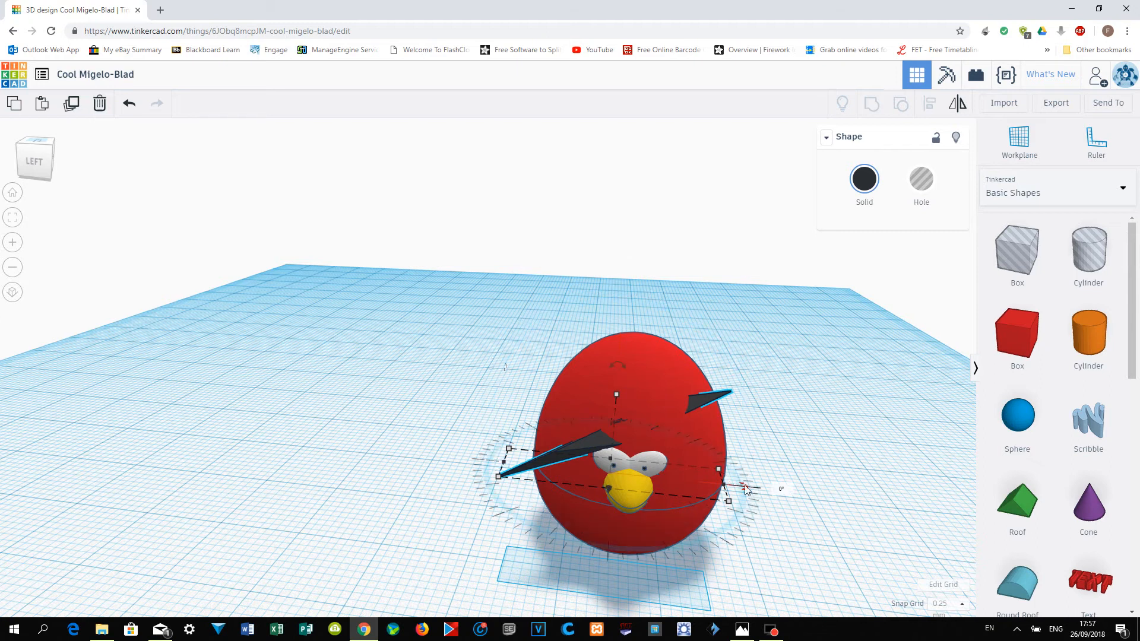
pyautogui.moveTo(749, 497); pyautogui.dragTo(745, 519)
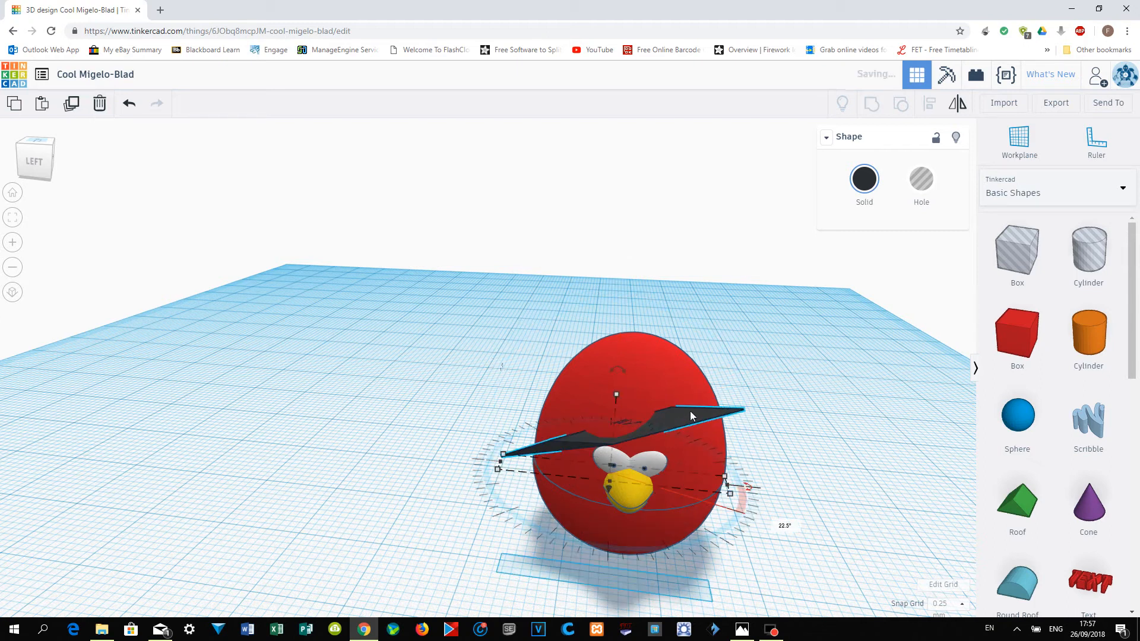
pyautogui.press('Delete')
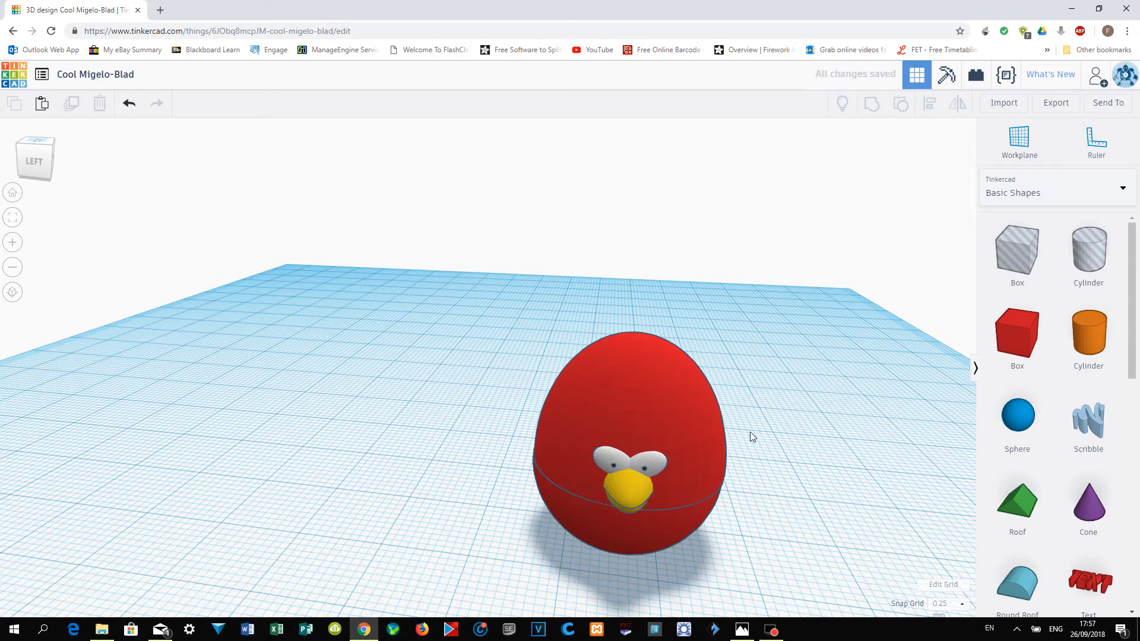
# Add a new roof shape beside the egg and shrink it to a low, thin wedge about 17.5 mm long.
pyautogui.moveTo(948, 509); pyautogui.dragTo(324, 531)
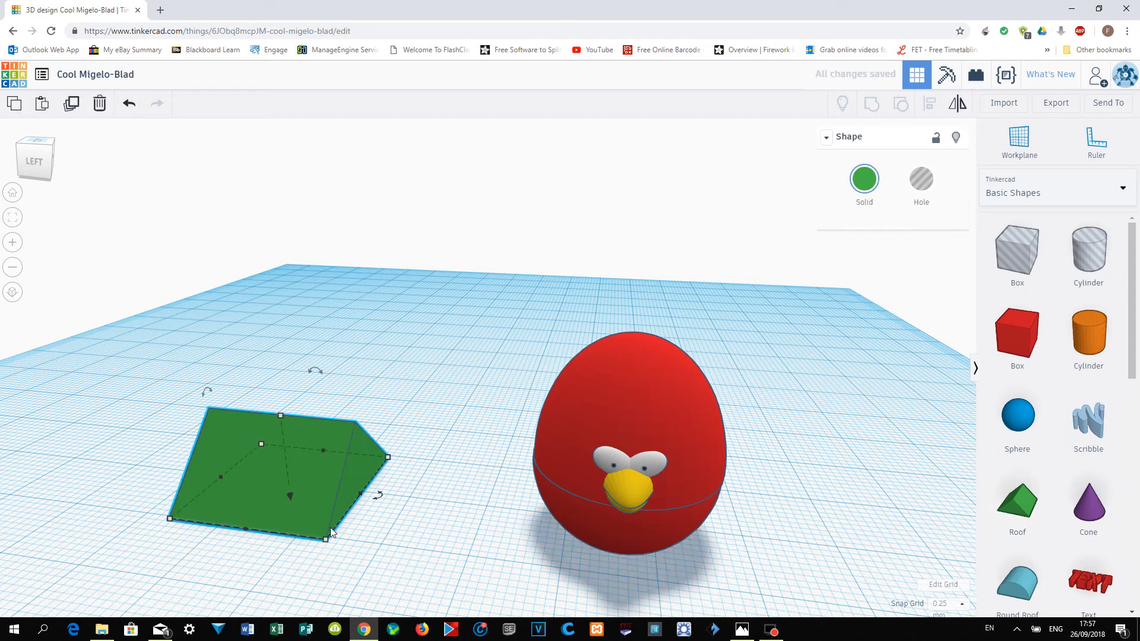
pyautogui.moveTo(280, 419); pyautogui.dragTo(287, 464)
pyautogui.moveTo(281, 530); pyautogui.dragTo(194, 512)
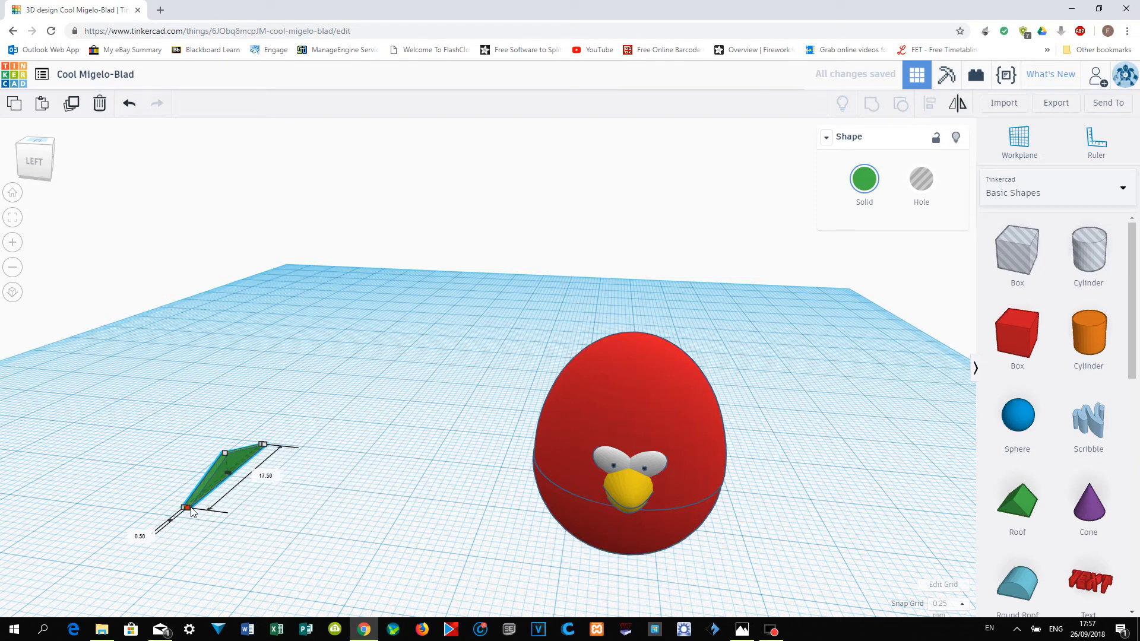
pyautogui.moveTo(265, 416); pyautogui.dragTo(278, 452)
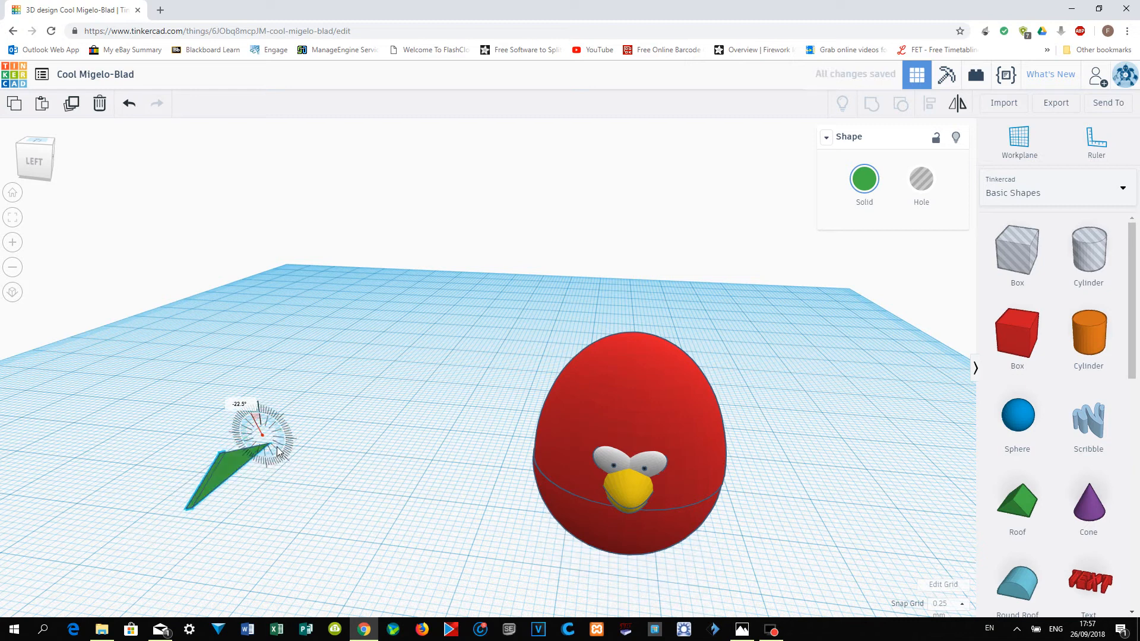
pyautogui.moveTo(261, 407); pyautogui.dragTo(261, 409)
# Move the thin wedge to the other side of the egg body and colour it black.
pyautogui.moveTo(249, 469); pyautogui.dragTo(835, 433)
pyautogui.click(876, 186)
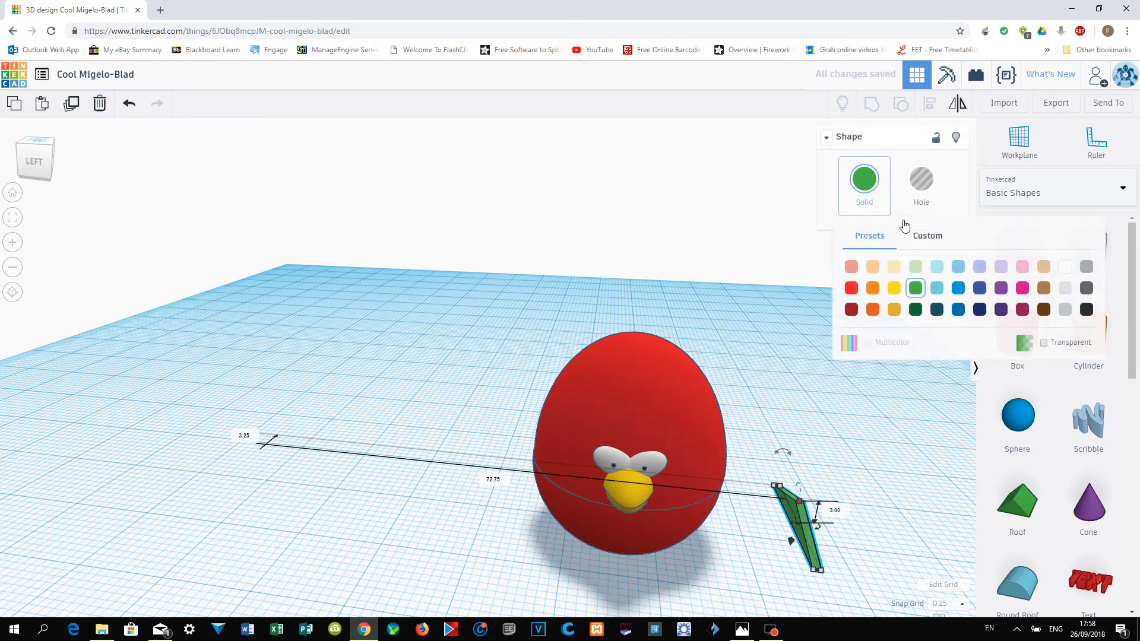
pyautogui.click(1087, 310)
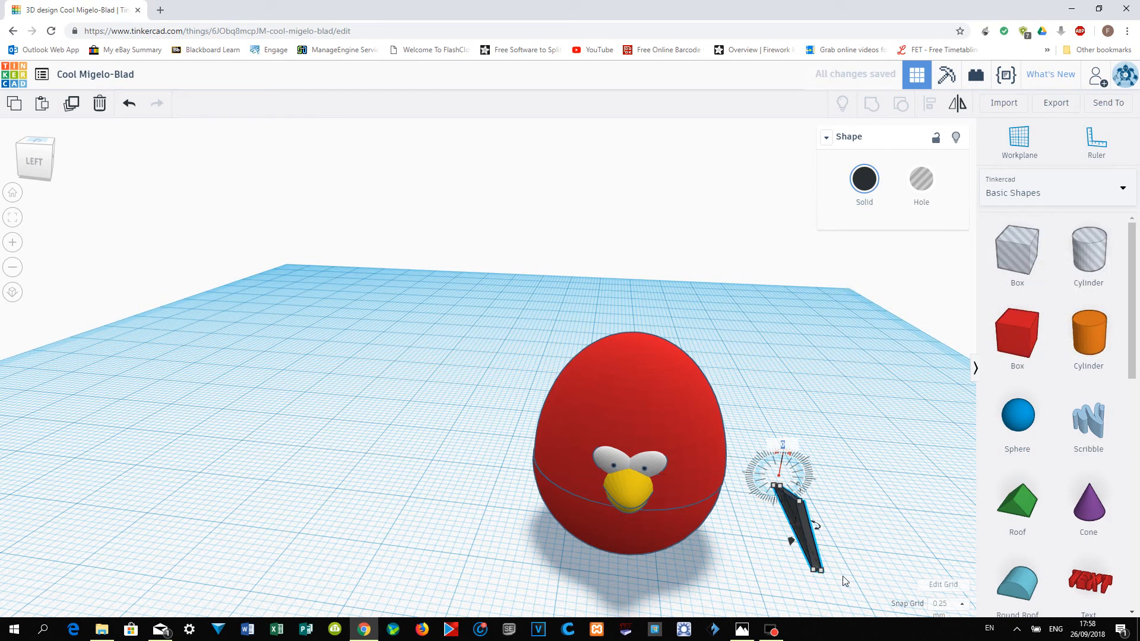
# Rotate the black wedge by -92° to lie beneath the beak and shorten it to about 8 mm.
pyautogui.moveTo(818, 526); pyautogui.dragTo(764, 461)
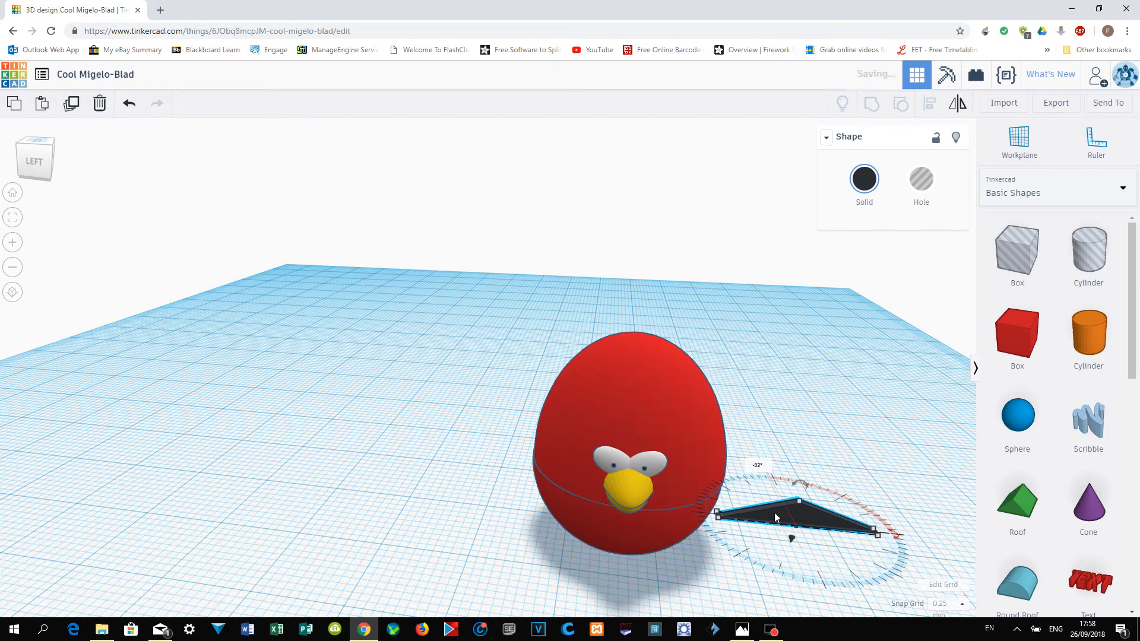
pyautogui.moveTo(658, 511); pyautogui.dragTo(764, 545)
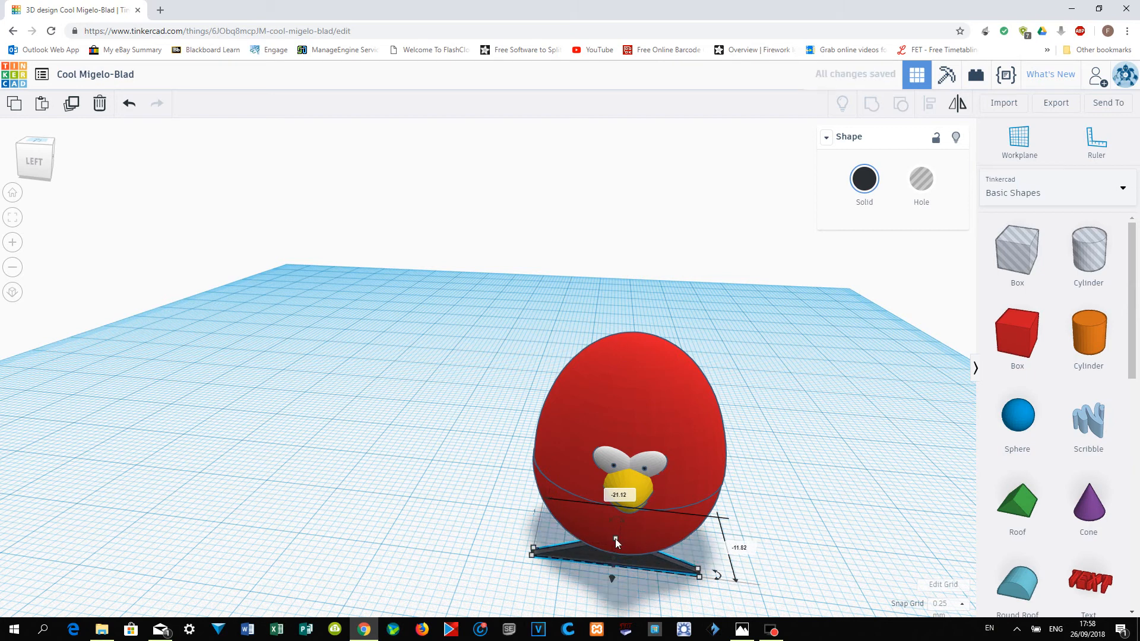
pyautogui.moveTo(534, 552); pyautogui.dragTo(620, 568)
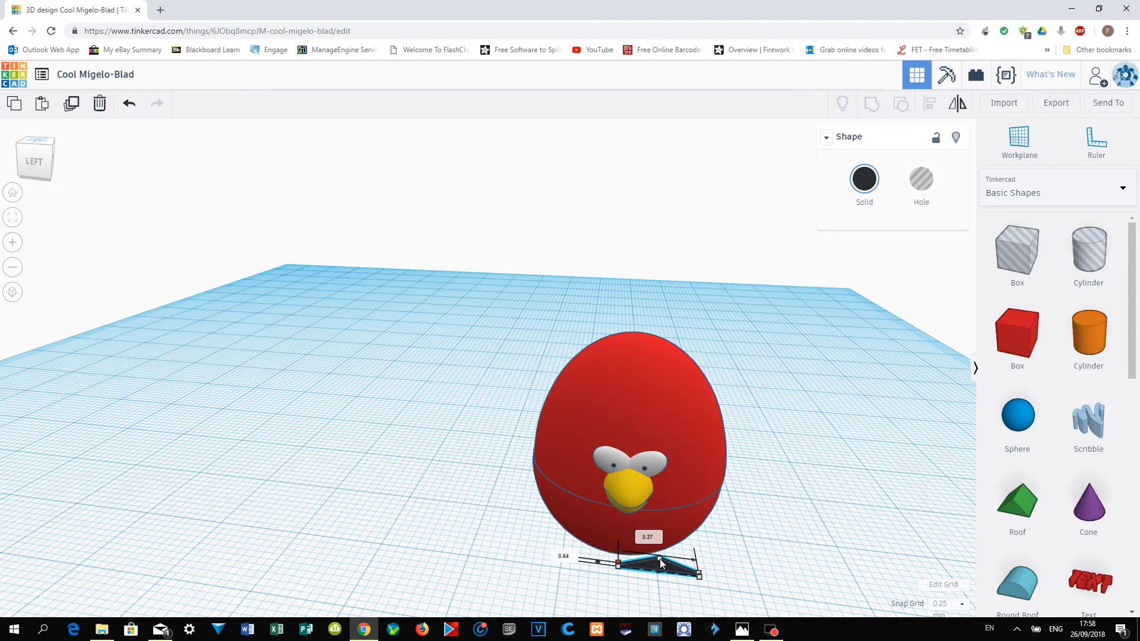
# Raise the black wedge about 18.25 mm and nudge it forward out of the body above one eye.
pyautogui.moveTo(600, 488); pyautogui.dragTo(658, 426)
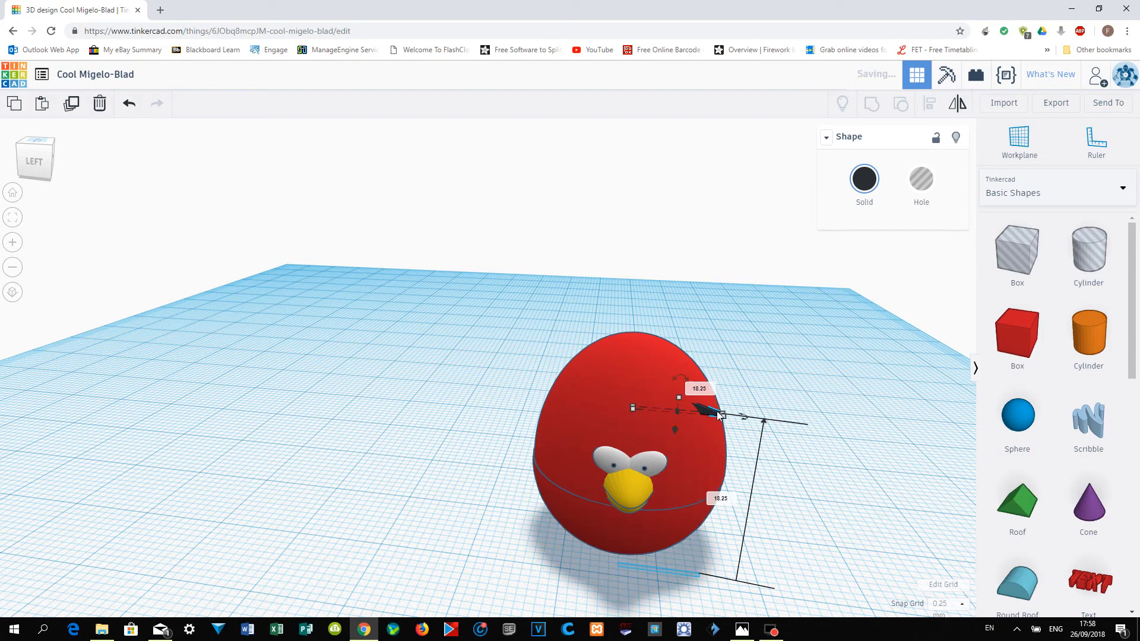
pyautogui.press('Down')
pyautogui.press('Down')
pyautogui.press('Down')
pyautogui.press('Down')
pyautogui.press('Down')
pyautogui.press('Down')
pyautogui.press('Down')
pyautogui.press('Down')
pyautogui.press('Down')
pyautogui.press('Down')
pyautogui.press('Down')
pyautogui.press('Down')
pyautogui.press('Down')
pyautogui.press('Down')
pyautogui.press('Down')
pyautogui.press('Down')
pyautogui.press('Down')
pyautogui.press('Down')
pyautogui.press('Down')
pyautogui.press('Down')
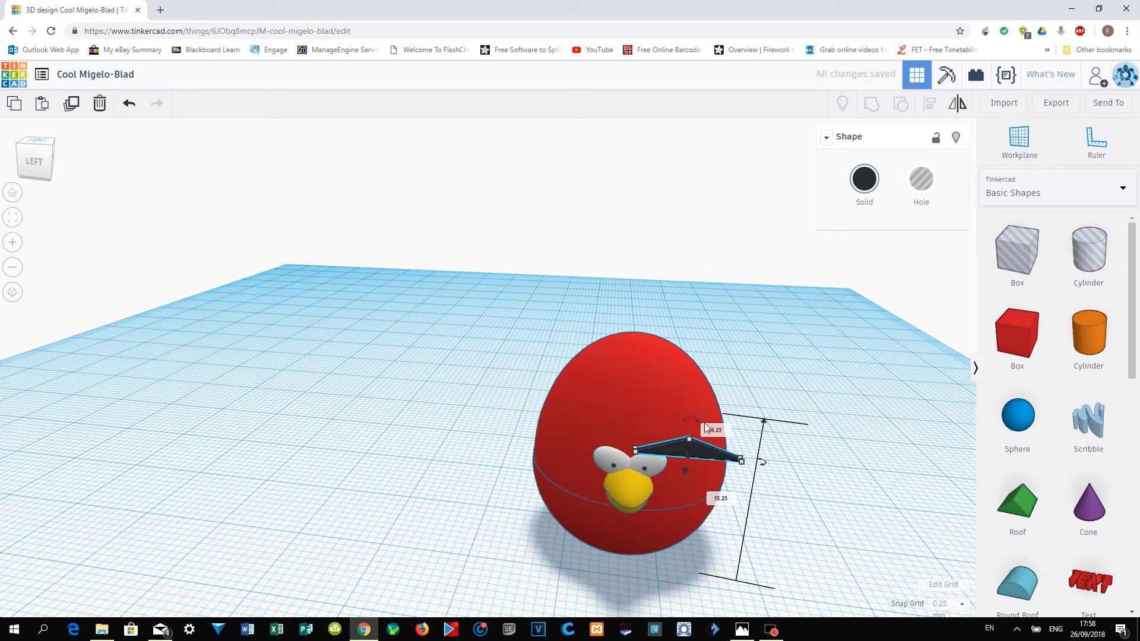
# Tilt the black wedge by -22.5° so its inner end slopes down toward the beak as an eyebrow.
pyautogui.moveTo(691, 419); pyautogui.dragTo(722, 452)
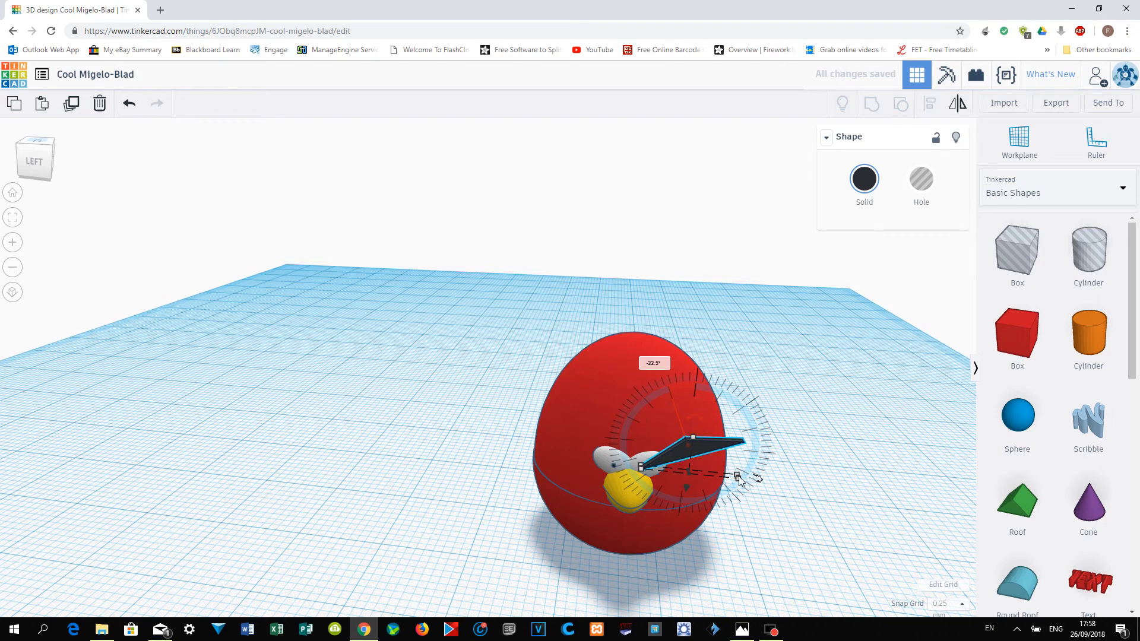
# Move the black eyebrow above one eye, duplicate it over the other eye and tilt the copy by 45° to mirror it.
pyautogui.moveTo(726, 474); pyautogui.dragTo(879, 485)
pyautogui.moveTo(775, 385)
pyautogui.mouseDown()
pyautogui.moveTo(761, 461)
pyautogui.moveTo(662, 436)
pyautogui.mouseUp()
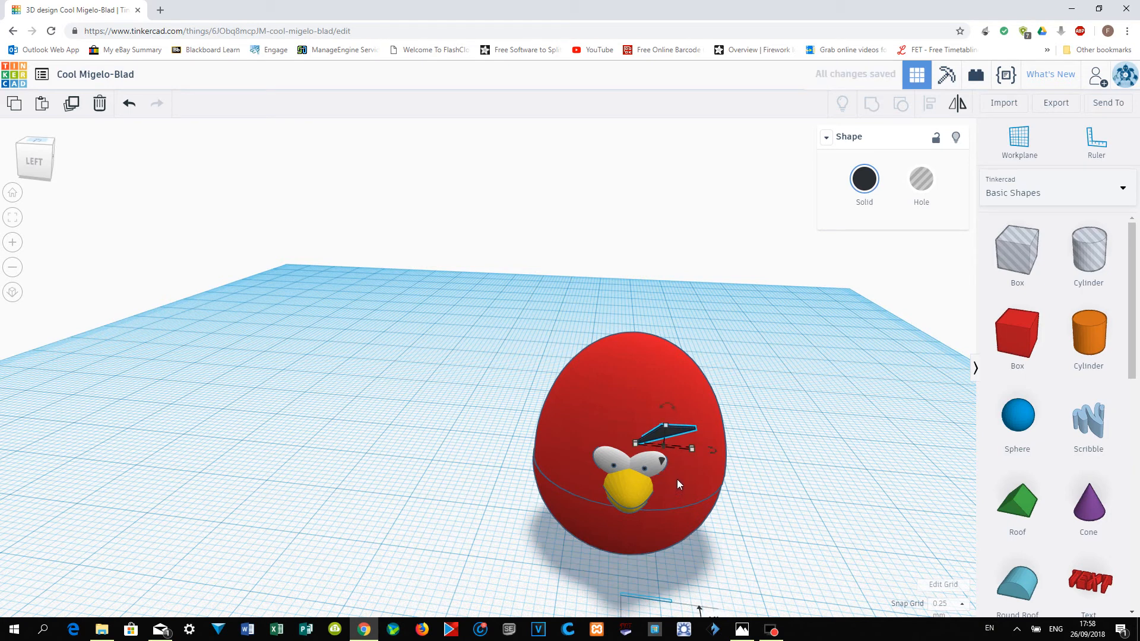
pyautogui.keyDown('alt'); pyautogui.moveTo(661, 437); pyautogui.dragTo(626, 447); pyautogui.keyUp('alt')
pyautogui.press('Up')
pyautogui.press('Up')
pyautogui.press('Up')
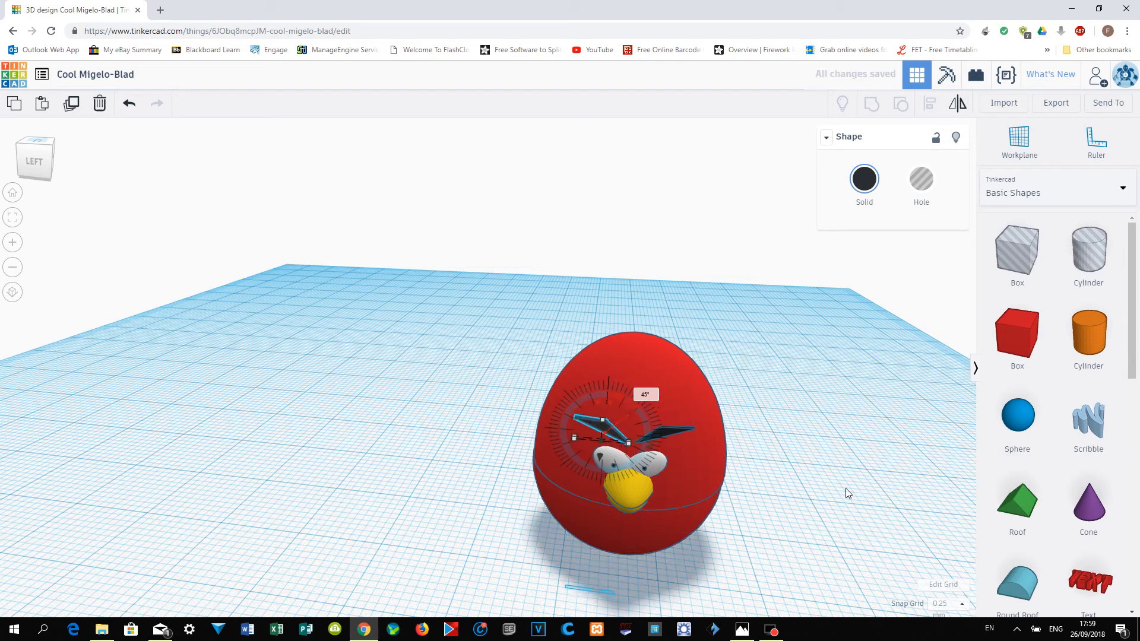
# Nudge the eyebrow floating out in front of the body back until it rests against the face.
pyautogui.moveTo(812, 525); pyautogui.dragTo(383, 490, button='right')
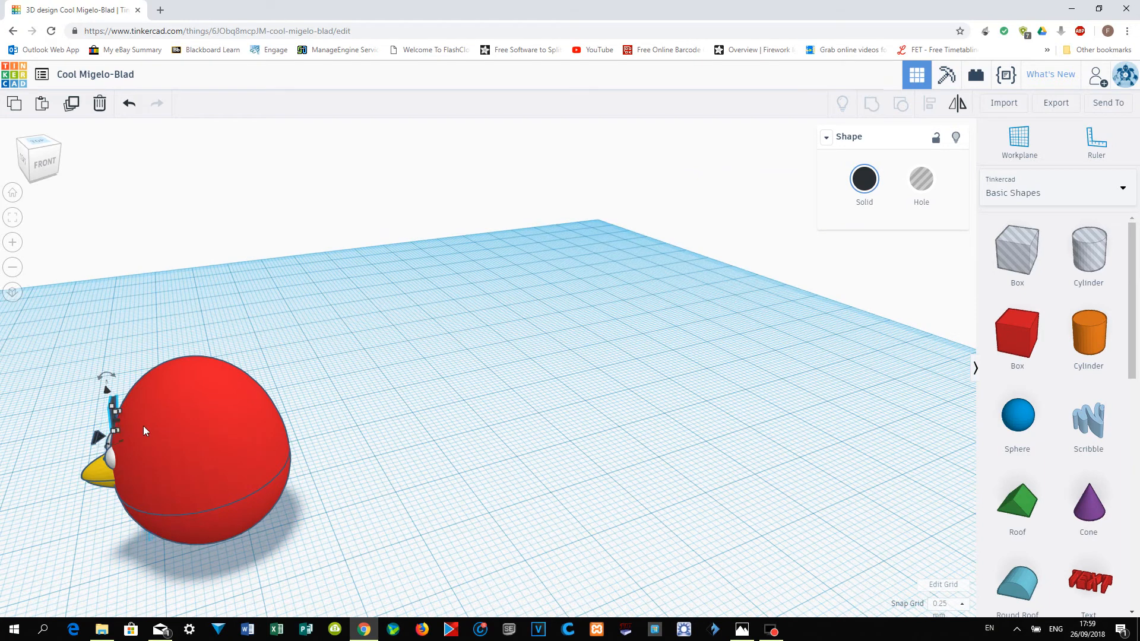
pyautogui.click(103, 443)
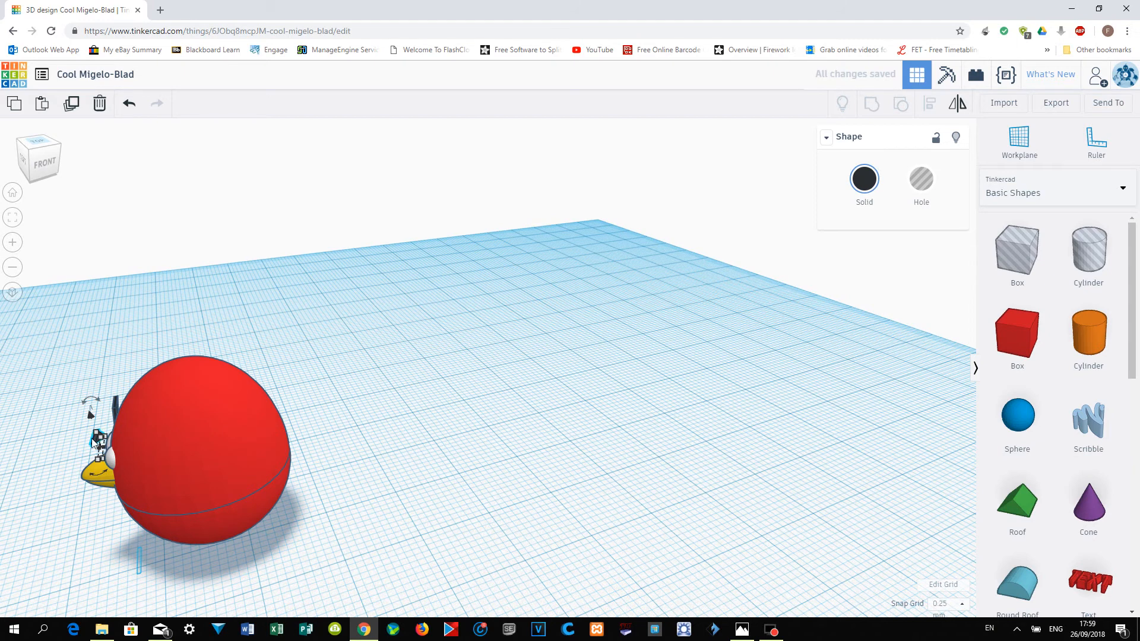
pyautogui.click(95, 441)
pyautogui.click(93, 439)
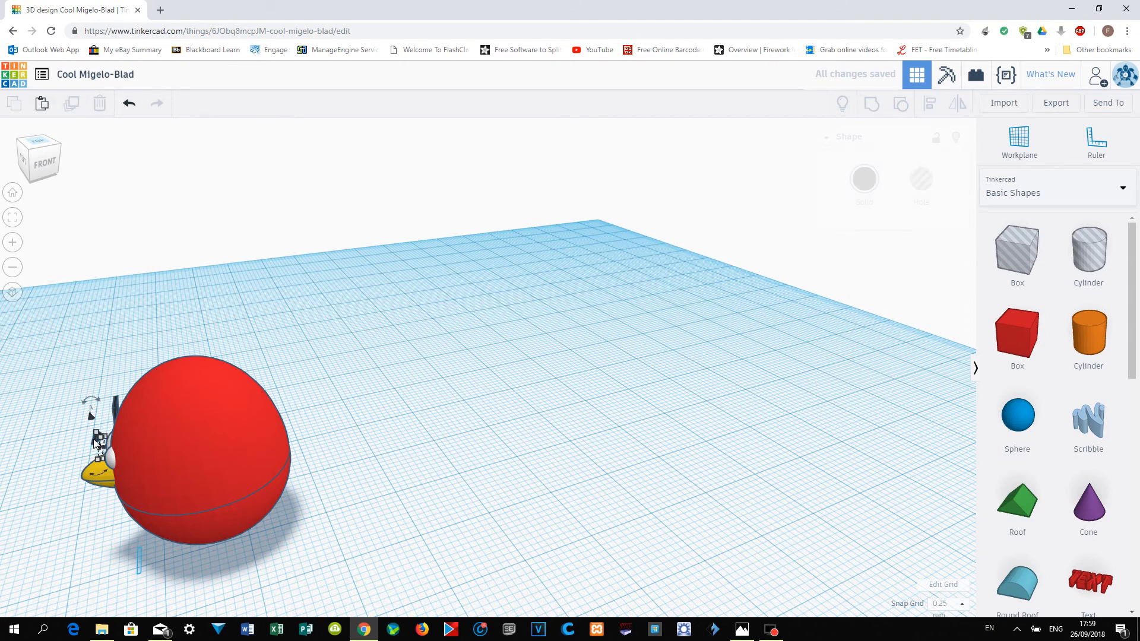
pyautogui.click(99, 440)
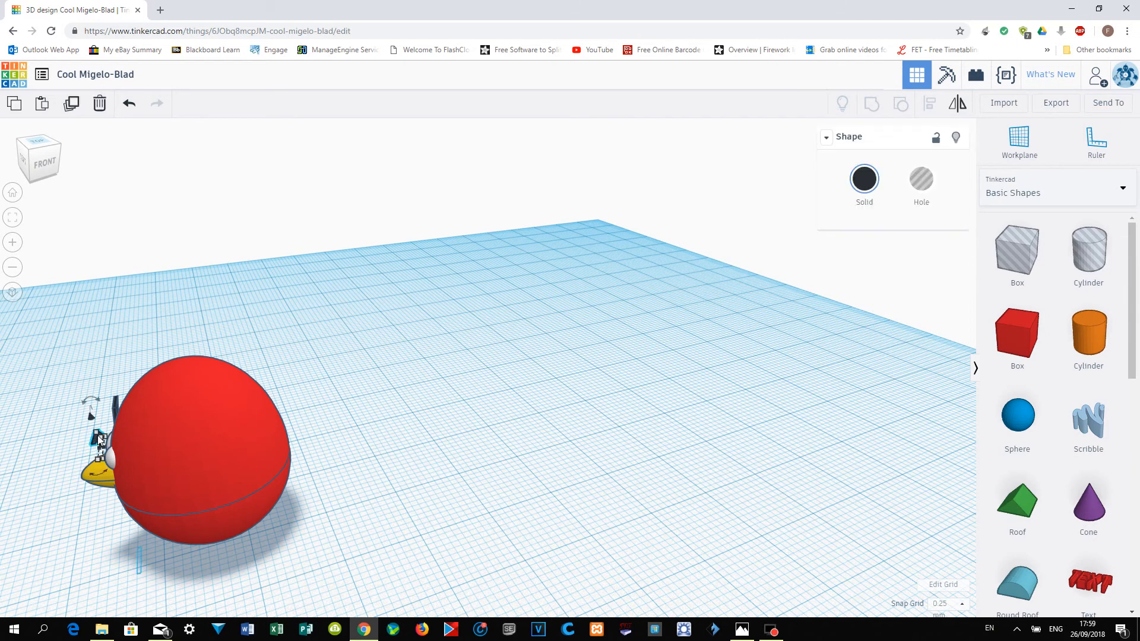
pyautogui.click(67, 500)
pyautogui.moveTo(77, 536); pyautogui.dragTo(84, 537, button='right')
pyautogui.moveTo(189, 575); pyautogui.dragTo(158, 563, button='right')
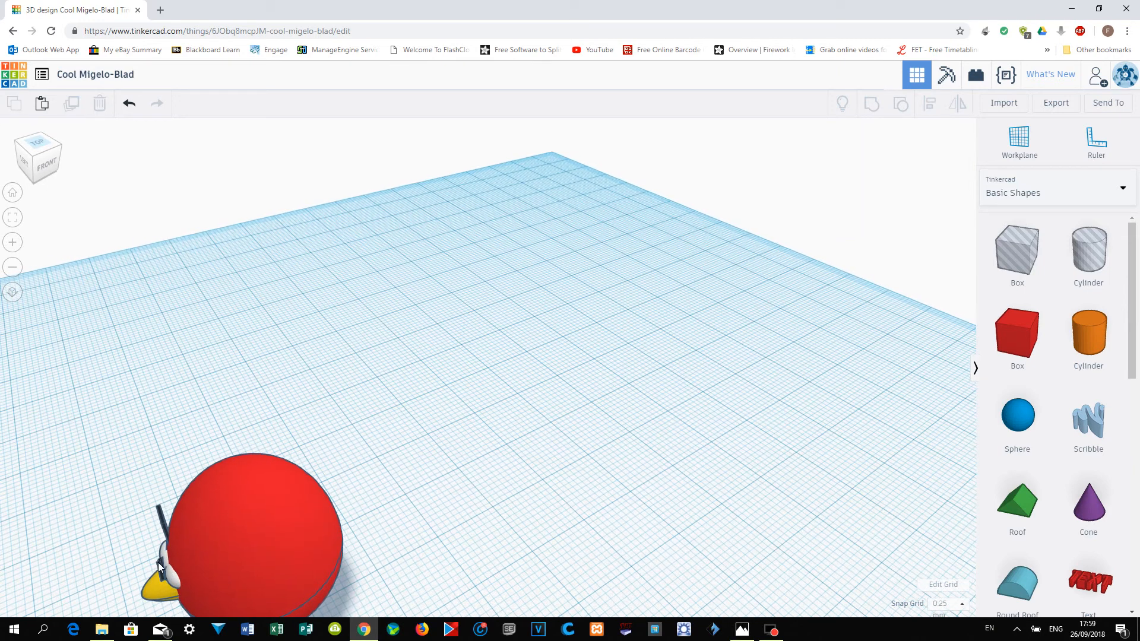
pyautogui.click(161, 561)
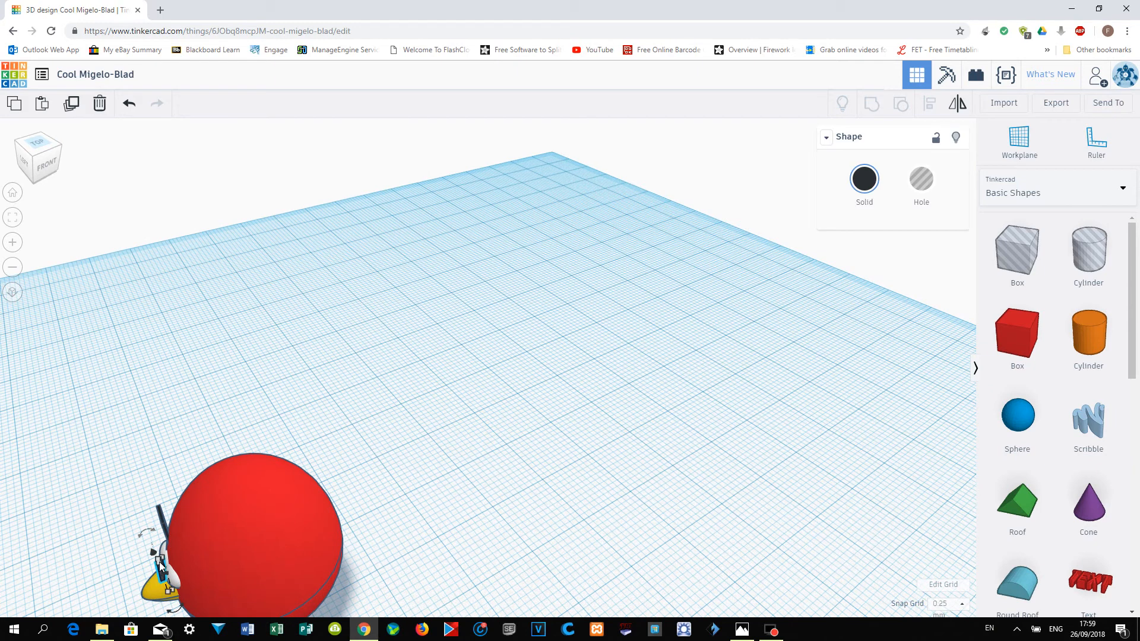
pyautogui.press('Right')
pyautogui.press('Right')
pyautogui.press('Right')
pyautogui.press('Right')
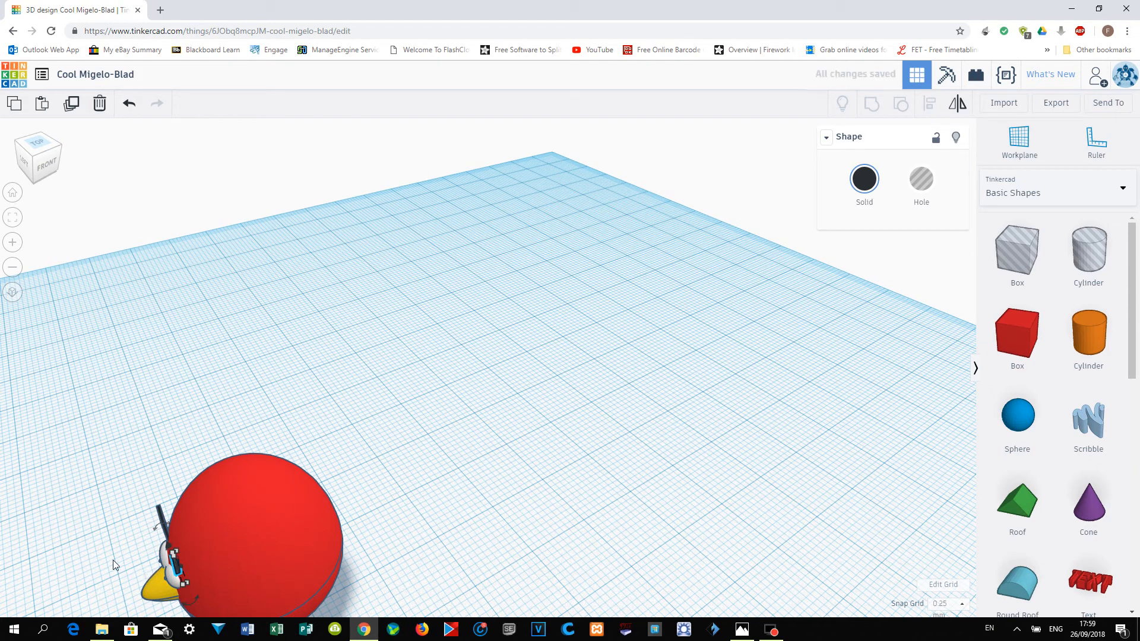
pyautogui.click(123, 530)
pyautogui.moveTo(454, 468); pyautogui.dragTo(620, 322, button='right')
# Lower both eyebrows about 0.97 mm toward the eyes and bring the second one slightly forward out of the body.
pyautogui.click(611, 286)
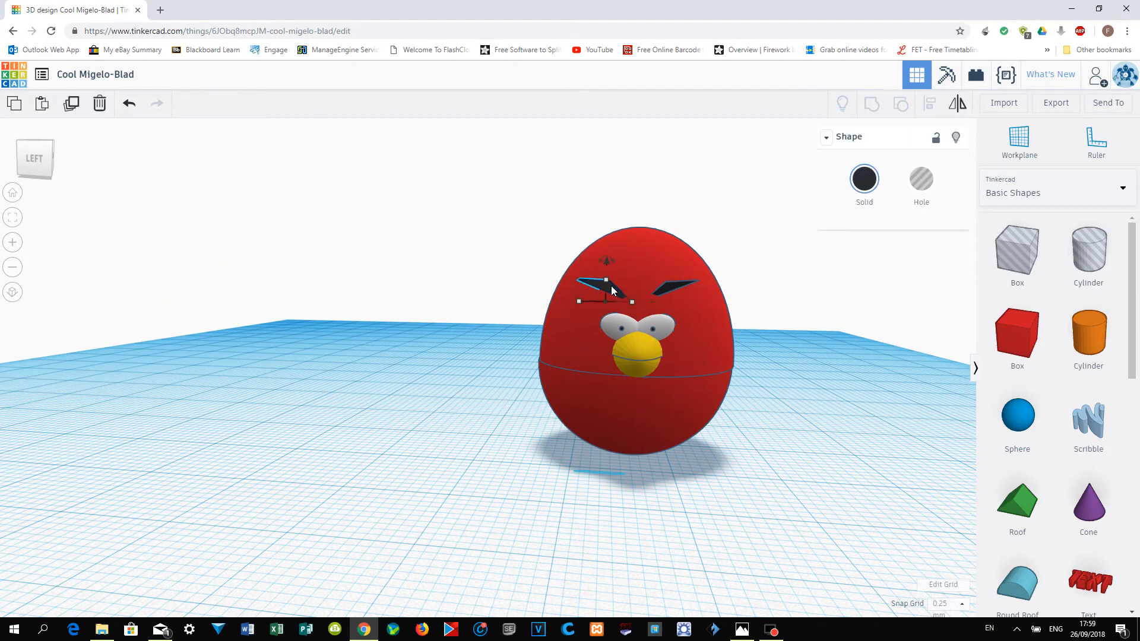
pyautogui.moveTo(606, 260); pyautogui.dragTo(608, 273)
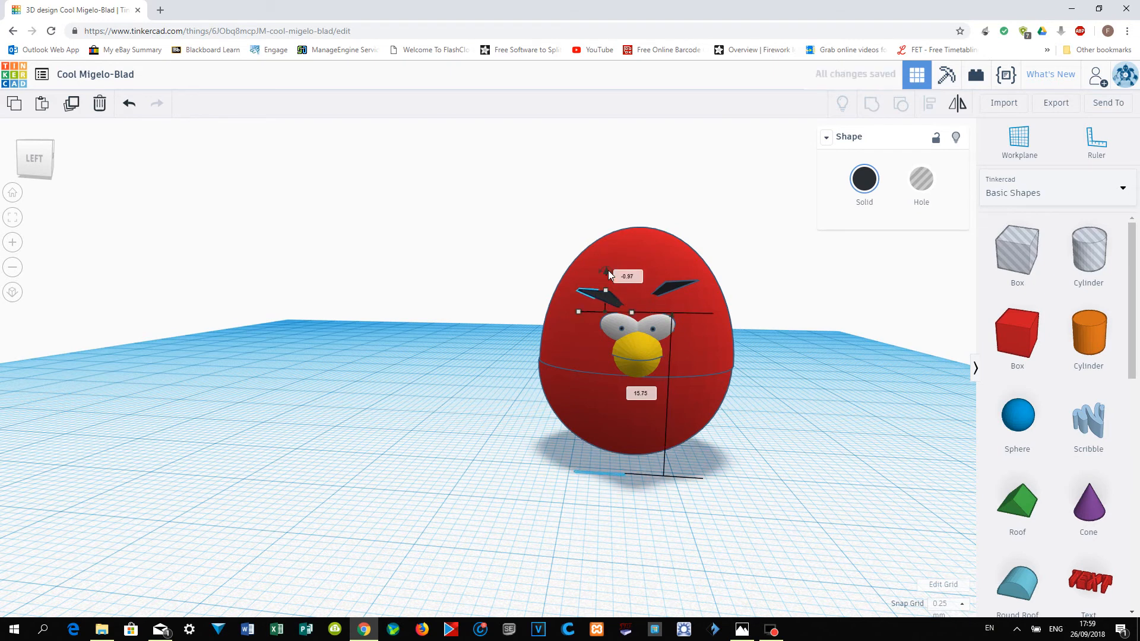
pyautogui.click(669, 286)
pyautogui.press('Down')
pyautogui.press('Down')
pyautogui.press('Down')
pyautogui.moveTo(679, 263); pyautogui.dragTo(666, 272)
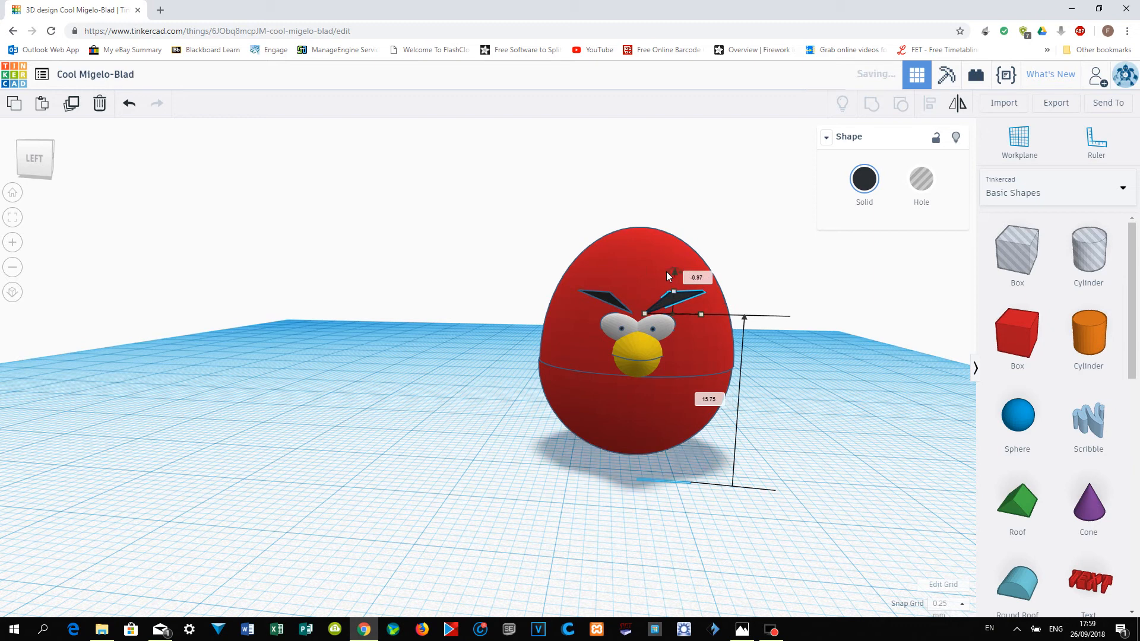
pyautogui.click(777, 321)
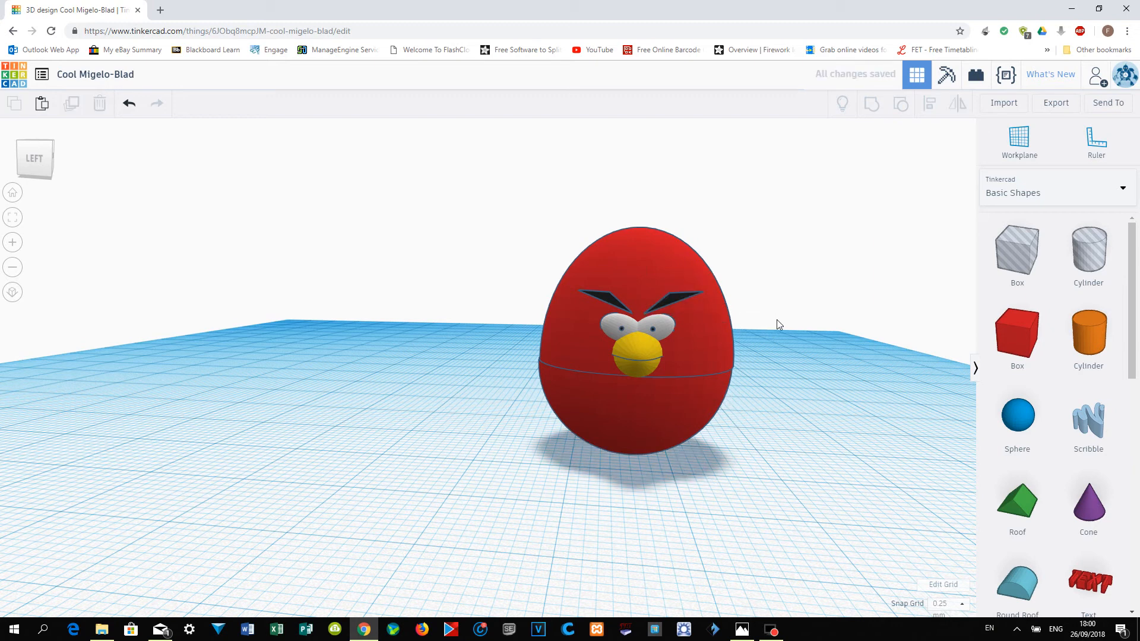
# Check the bird reference picture in Photos, and add a narrow, upright sphere beside the egg body in Tinkercad as a head feather.
pyautogui.moveTo(788, 323)
pyautogui.mouseDown(button='right')
pyautogui.moveTo(764, 376)
pyautogui.moveTo(593, 399)
pyautogui.moveTo(519, 427)
pyautogui.moveTo(517, 440)
pyautogui.moveTo(561, 449)
pyautogui.moveTo(600, 440)
pyautogui.moveTo(687, 374)
pyautogui.moveTo(693, 315)
pyautogui.moveTo(600, 283)
pyautogui.moveTo(608, 336)
pyautogui.moveTo(699, 386)
pyautogui.moveTo(768, 377)
pyautogui.moveTo(782, 364)
pyautogui.moveTo(771, 315)
pyautogui.mouseUp(button='right')
pyautogui.click(743, 630)
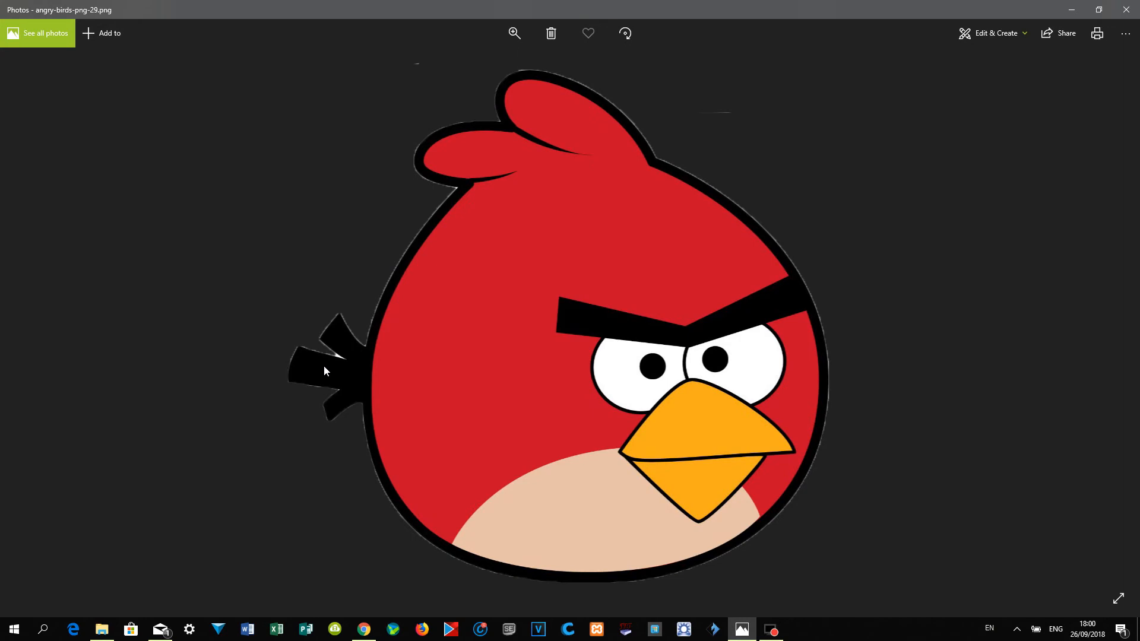
pyautogui.click(1072, 10)
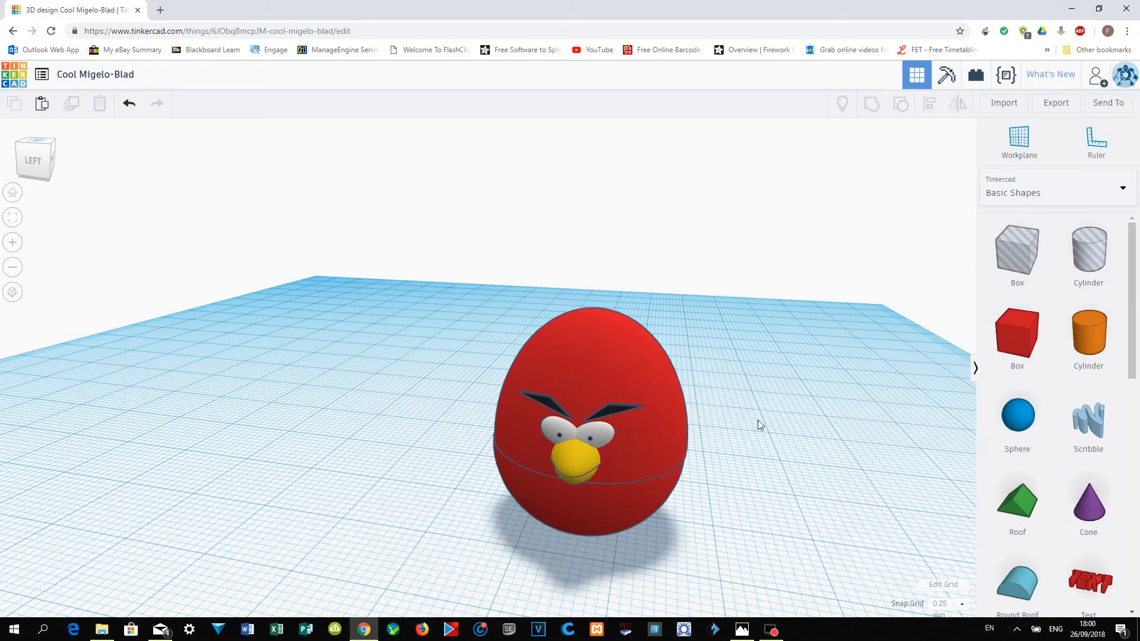
pyautogui.moveTo(1039, 454); pyautogui.dragTo(823, 432)
pyautogui.keyDown('shift'); pyautogui.moveTo(829, 347); pyautogui.dragTo(447, 411); pyautogui.keyUp('shift')
pyautogui.moveTo(475, 456); pyautogui.dragTo(476, 458)
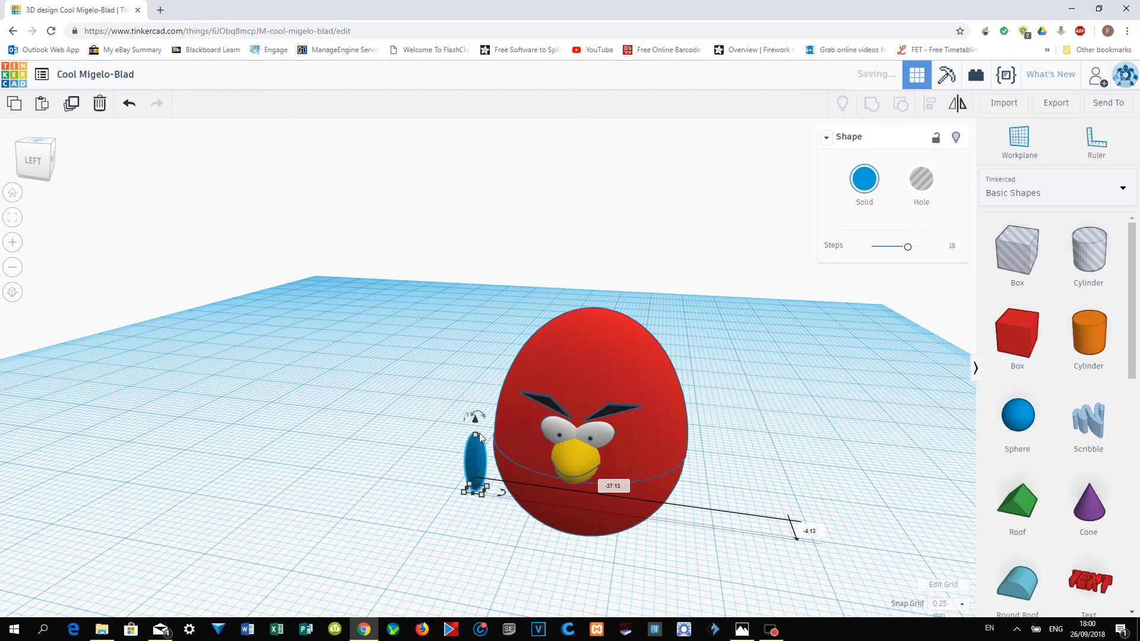
# Move the narrow blue ellipsoid onto the crown of the egg body, raised to 21.25 mm above the workplane.
pyautogui.moveTo(475, 419); pyautogui.dragTo(514, 255)
pyautogui.moveTo(475, 314); pyautogui.dragTo(560, 307)
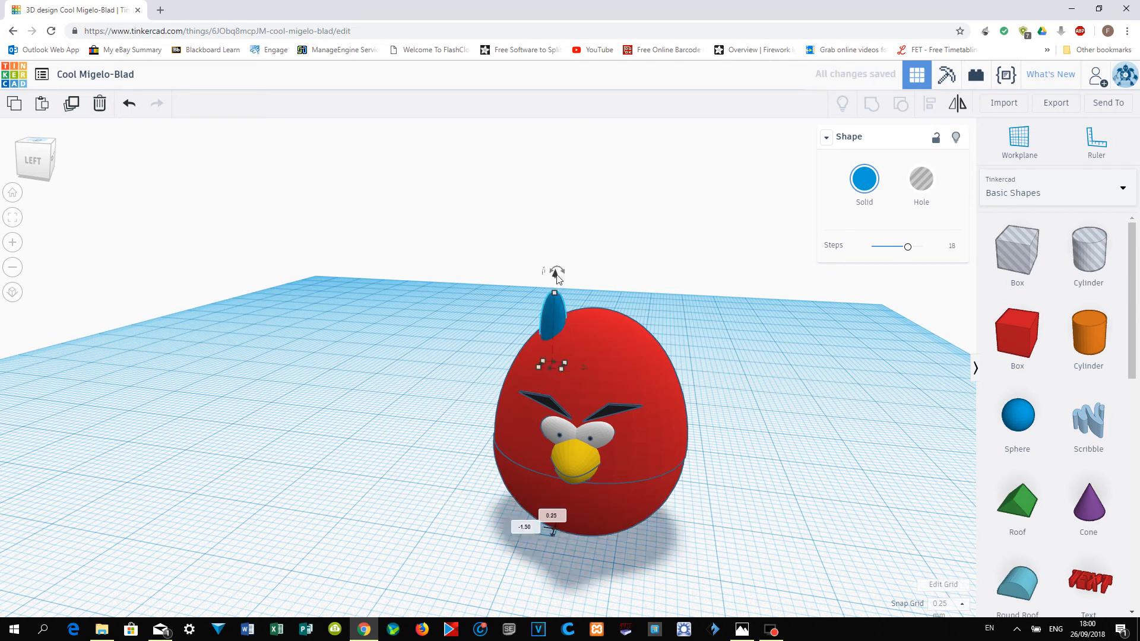
pyautogui.moveTo(555, 268); pyautogui.dragTo(556, 251)
# Colour the head feather red and tilt it outward with its base sunk slightly into the head.
pyautogui.click(866, 182)
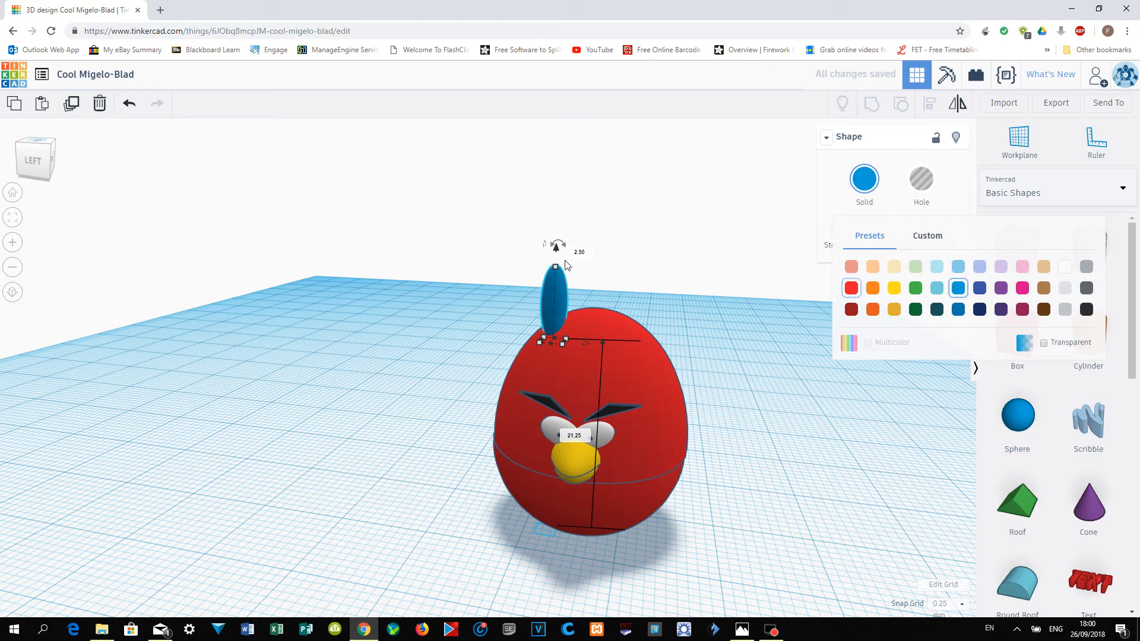
pyautogui.click(852, 288)
pyautogui.moveTo(556, 244); pyautogui.dragTo(529, 254)
pyautogui.moveTo(561, 309); pyautogui.dragTo(565, 293)
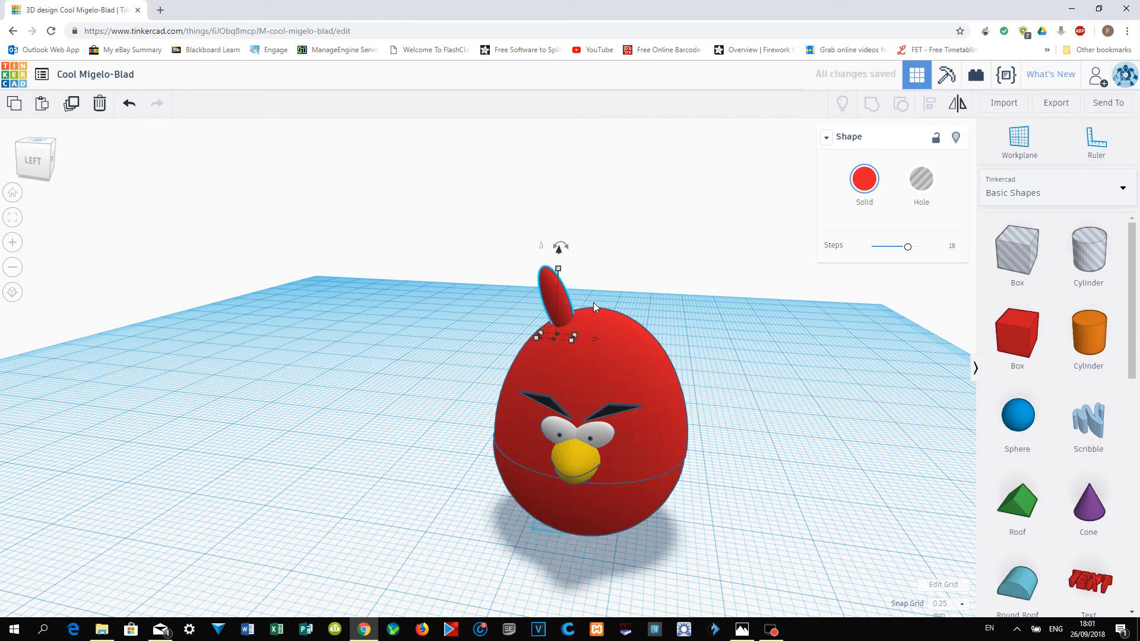
# Duplicate the red head feather, offset the copy sideways and tilt it by 45° to form a V with the first.
pyautogui.hotkey('ctrl', 'd')
pyautogui.moveTo(557, 291); pyautogui.dragTo(568, 290)
pyautogui.moveTo(572, 246); pyautogui.dragTo(601, 262)
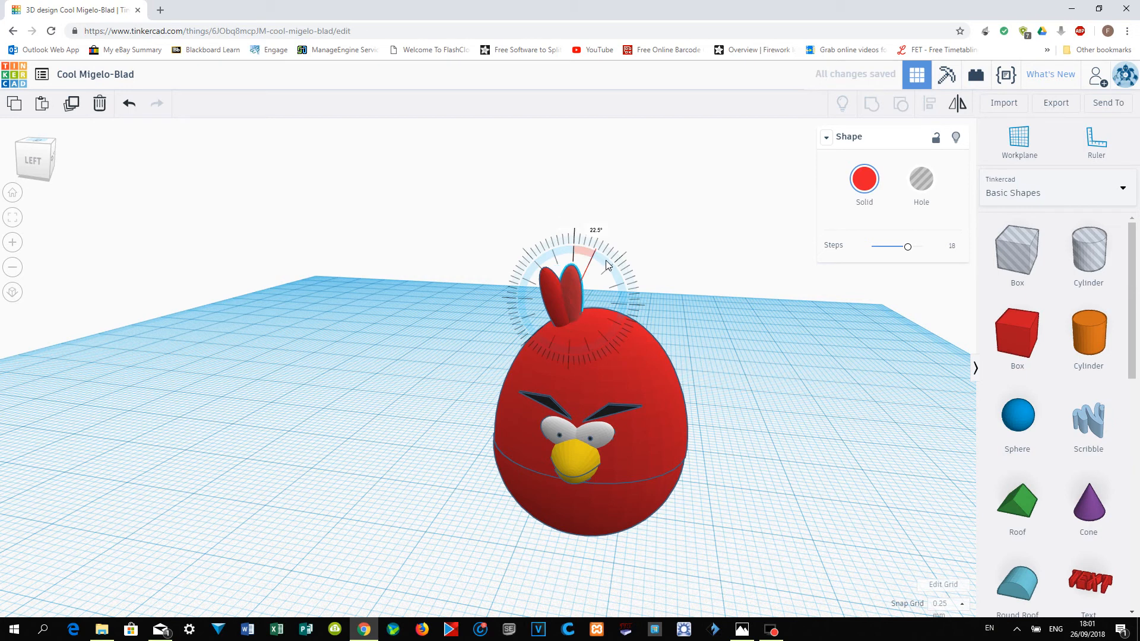
pyautogui.moveTo(609, 265); pyautogui.dragTo(600, 287)
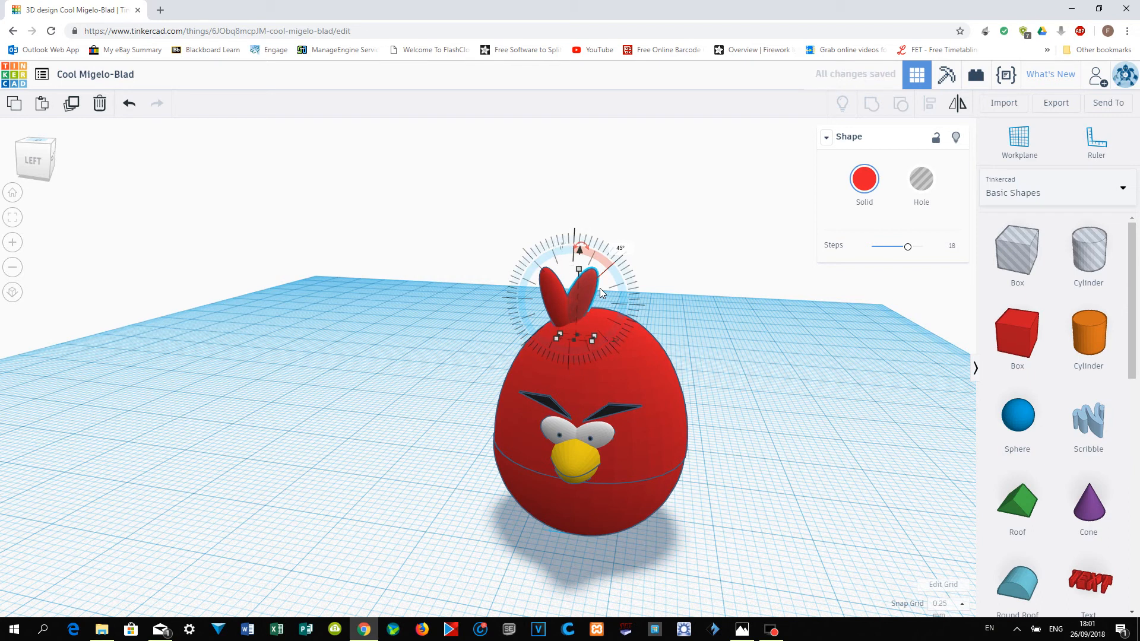
pyautogui.press('Right')
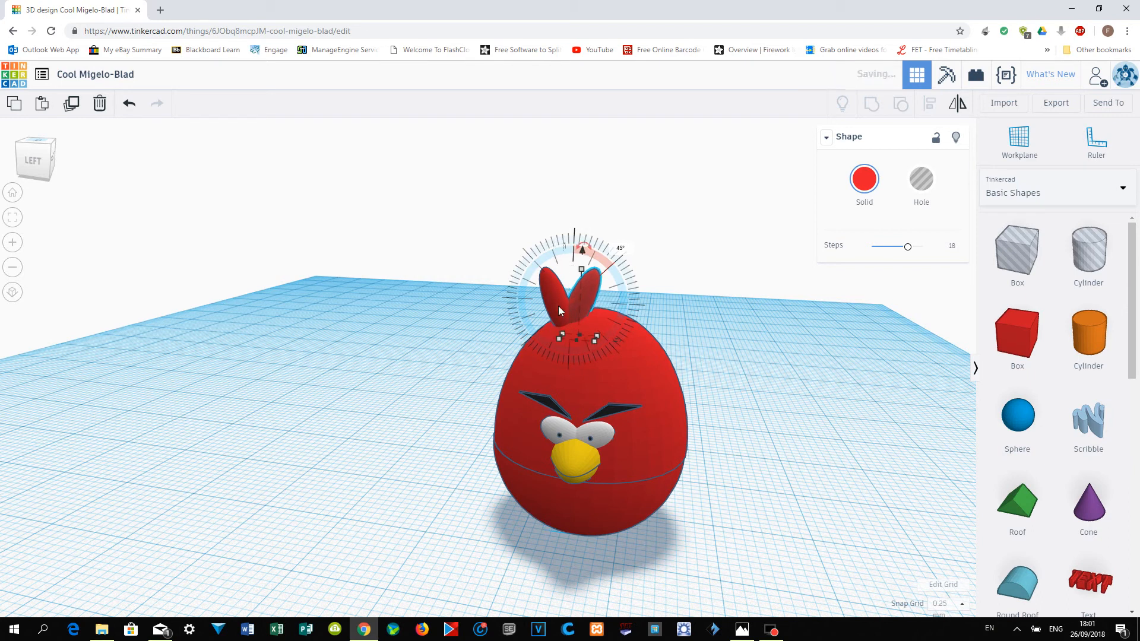
pyautogui.click(551, 301)
# Add a Roof shape behind the bird, stretch it to about 40 by 27.5 mm and flatten it to 1.5 mm high.
pyautogui.moveTo(722, 340); pyautogui.dragTo(543, 334, button='right')
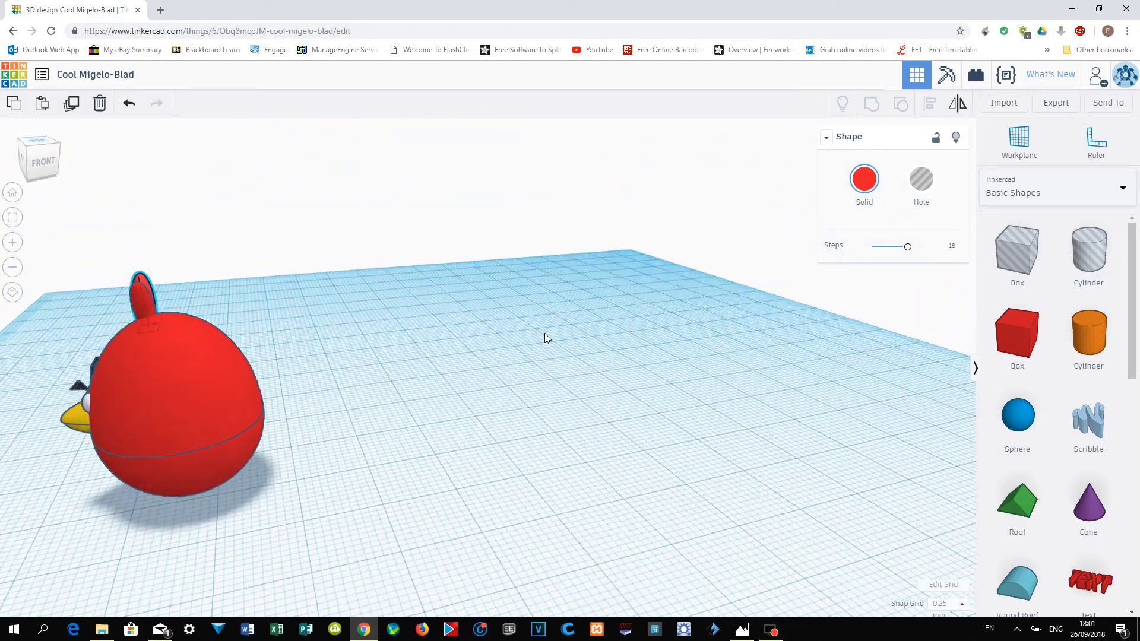
pyautogui.moveTo(1034, 508); pyautogui.dragTo(509, 397)
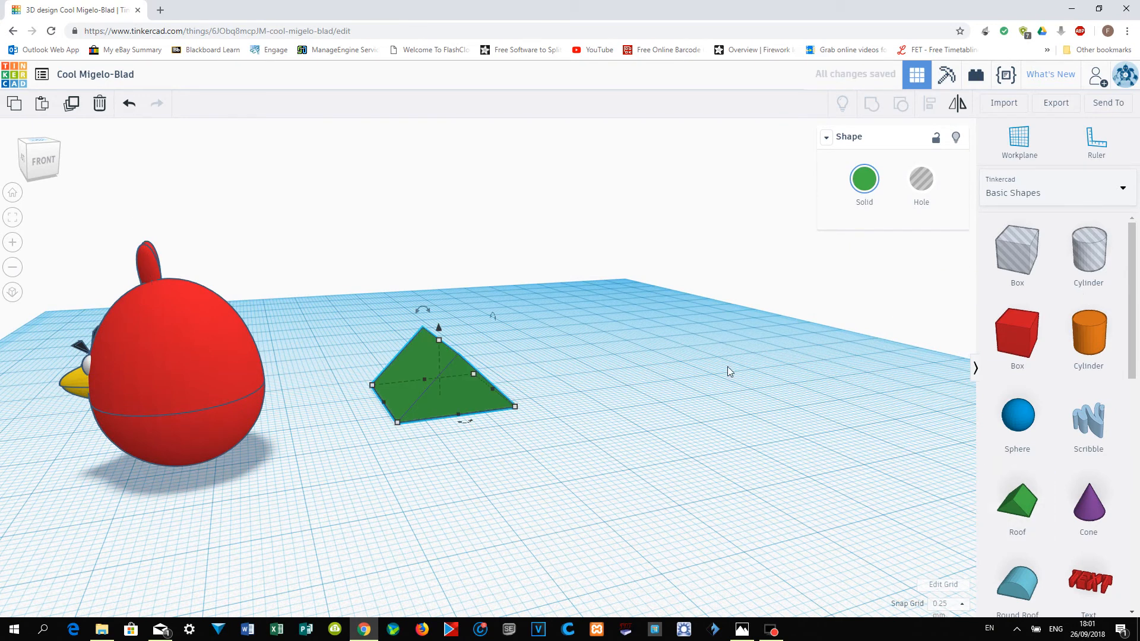
pyautogui.moveTo(516, 408); pyautogui.dragTo(631, 407)
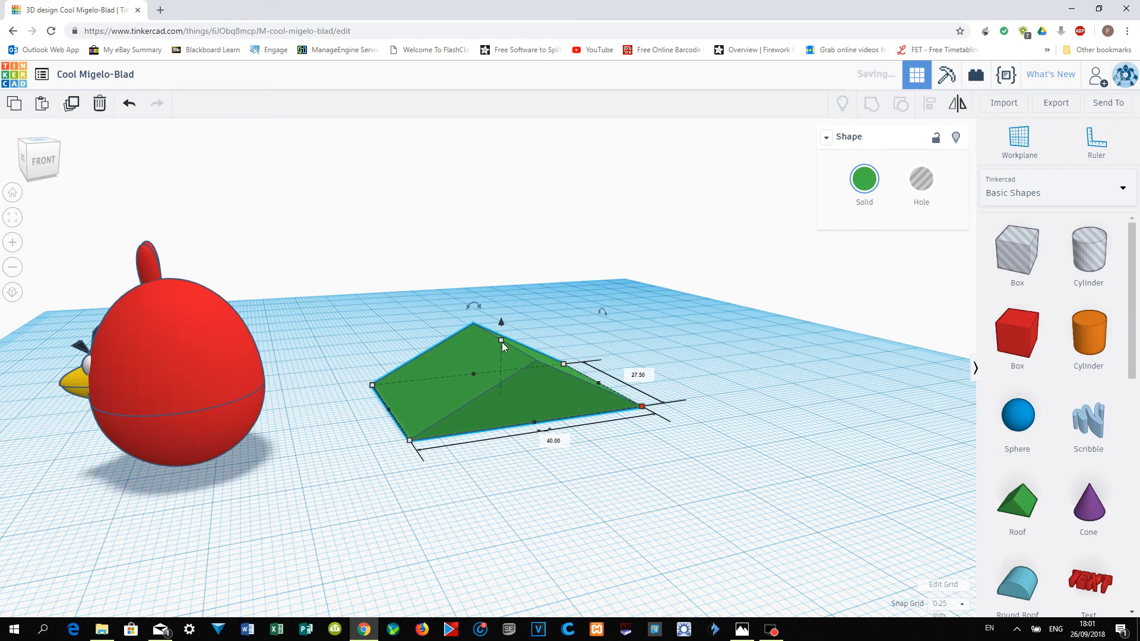
pyautogui.moveTo(500, 338); pyautogui.dragTo(509, 391)
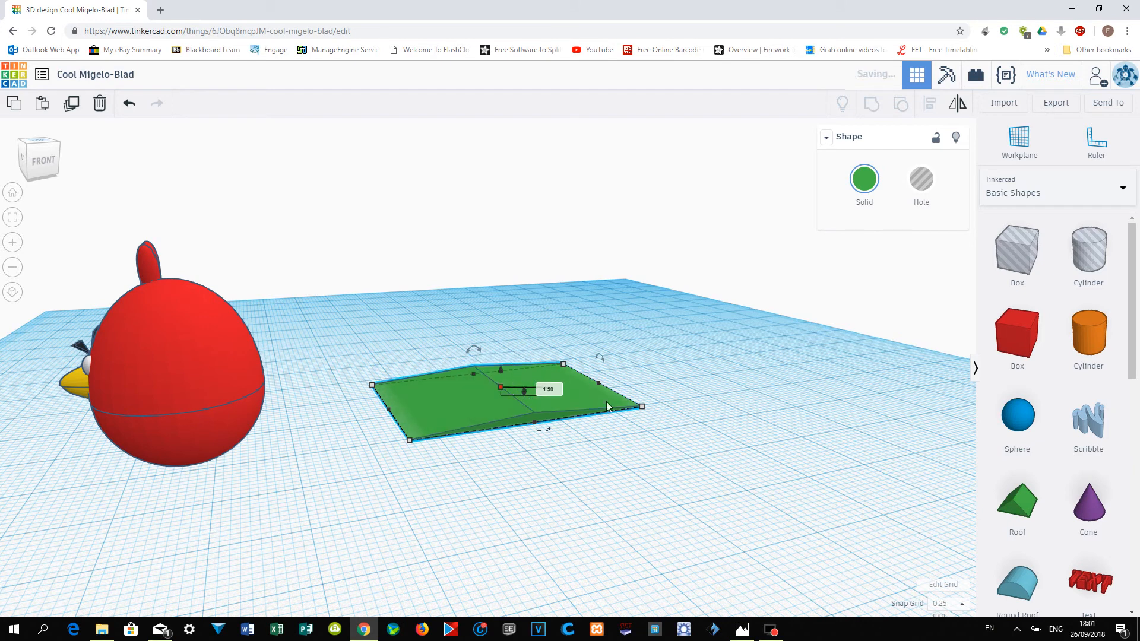
# Scale the flattened roof down to a strip about 13.64 by 2.37 mm and colour it black.
pyautogui.moveTo(642, 407); pyautogui.dragTo(651, 382)
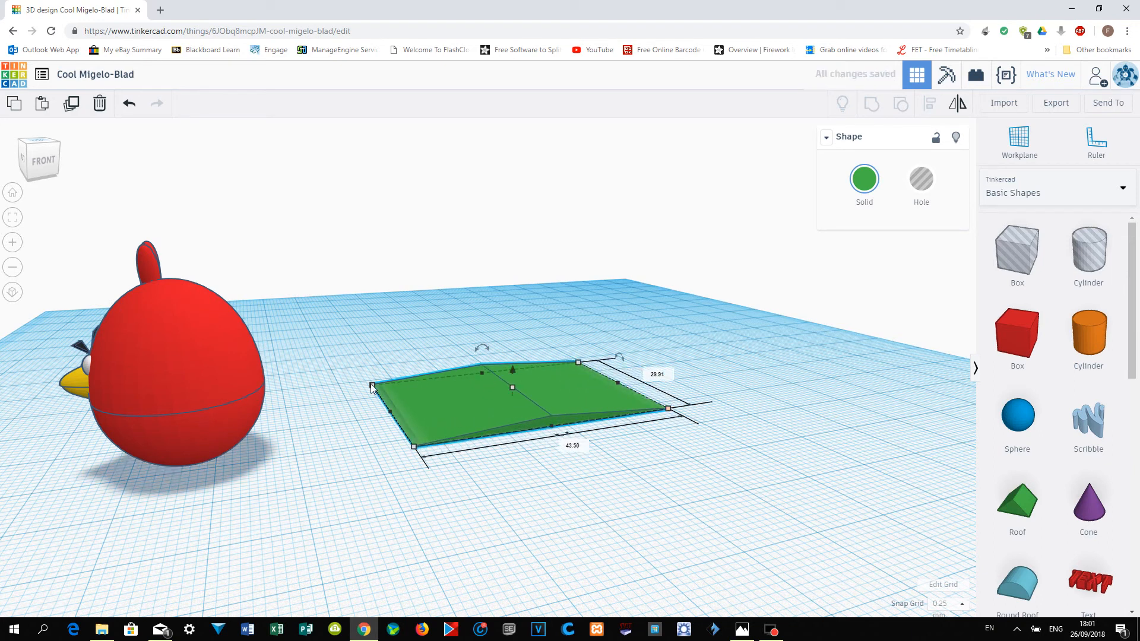
pyautogui.keyDown('shift'); pyautogui.moveTo(373, 392); pyautogui.dragTo(369, 391); pyautogui.keyUp('shift')
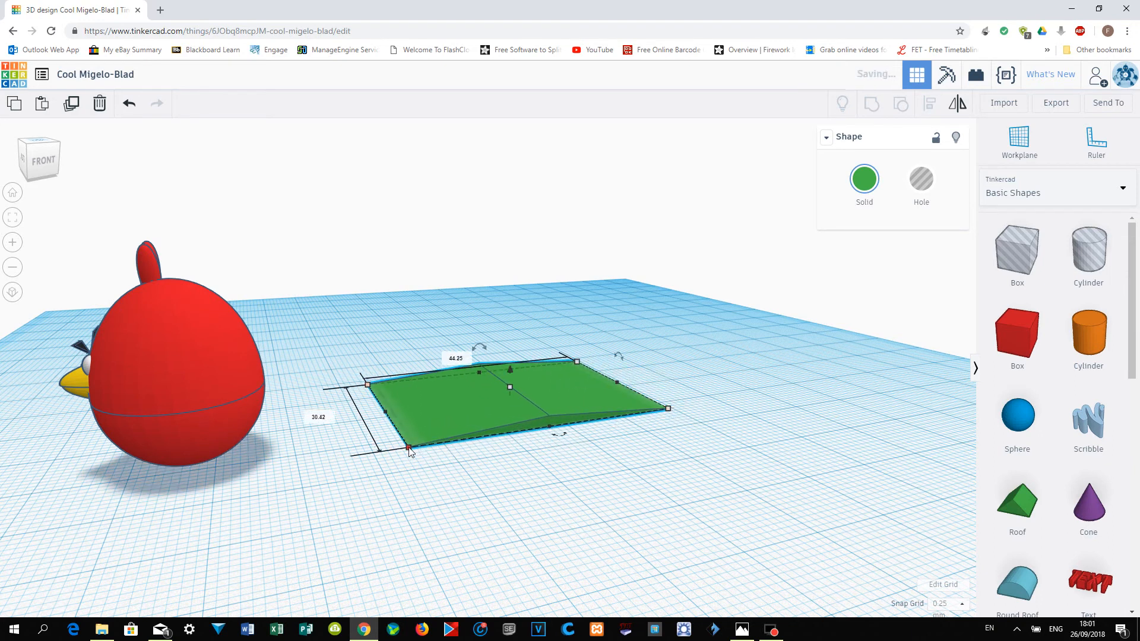
pyautogui.keyDown('shift'); pyautogui.moveTo(408, 442); pyautogui.dragTo(445, 347); pyautogui.keyUp('shift')
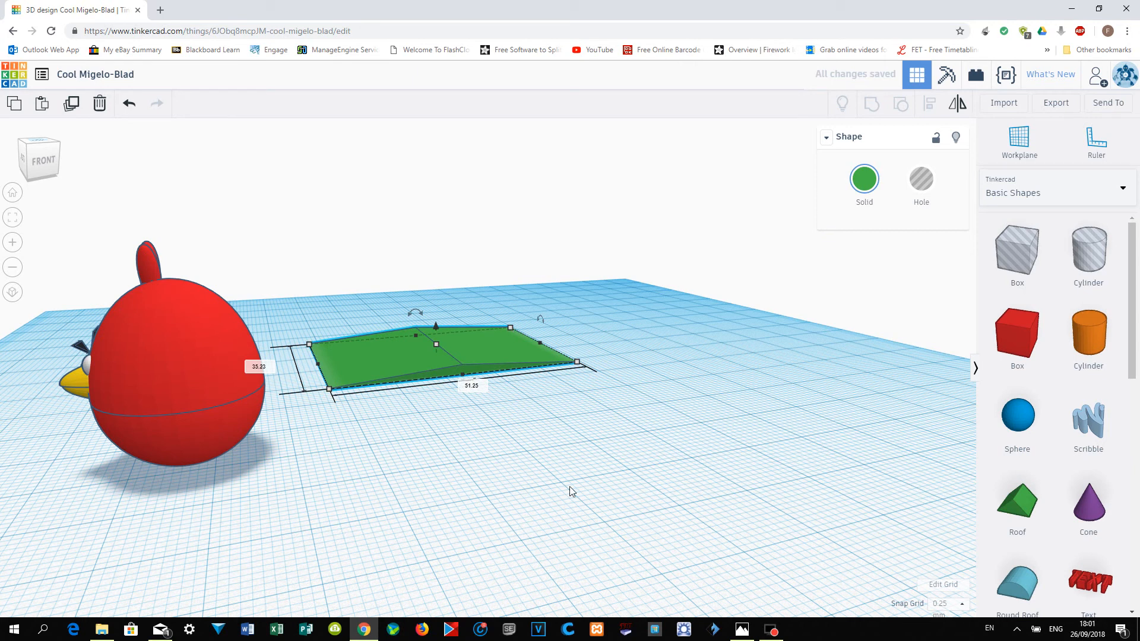
pyautogui.moveTo(558, 522); pyautogui.dragTo(465, 331, button='right')
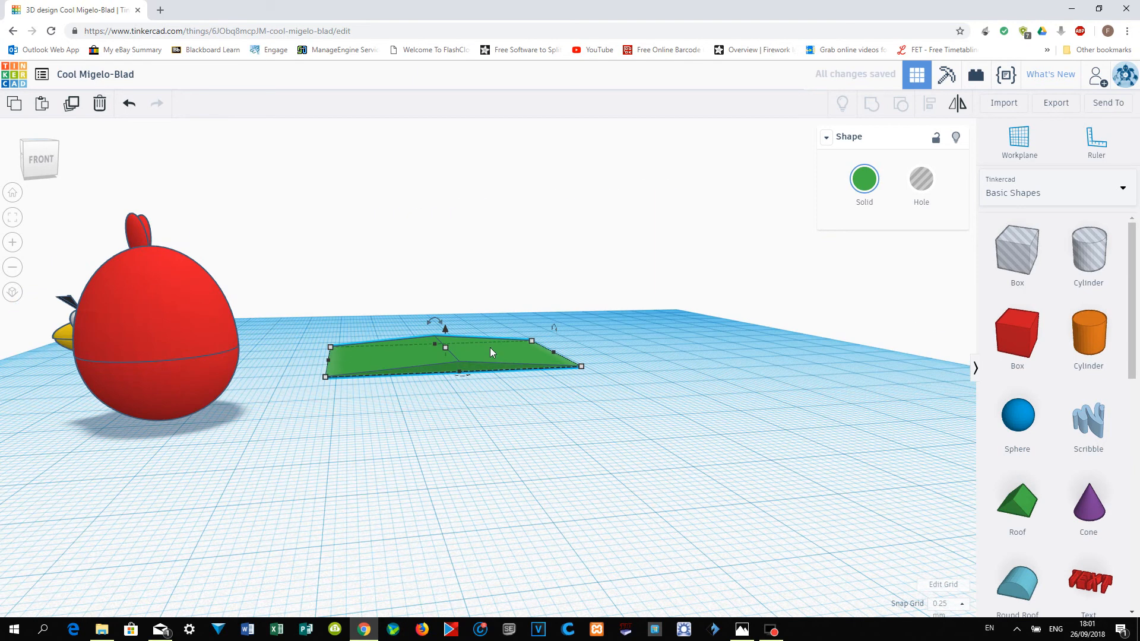
pyautogui.moveTo(539, 351)
pyautogui.keyDown('shift'); pyautogui.mouseDown()
pyautogui.moveTo(527, 423)
pyautogui.moveTo(510, 375)
pyautogui.moveTo(478, 354)
pyautogui.moveTo(529, 397)
pyautogui.moveTo(485, 387)
pyautogui.moveTo(534, 373)
pyautogui.mouseUp(); pyautogui.keyUp('shift')
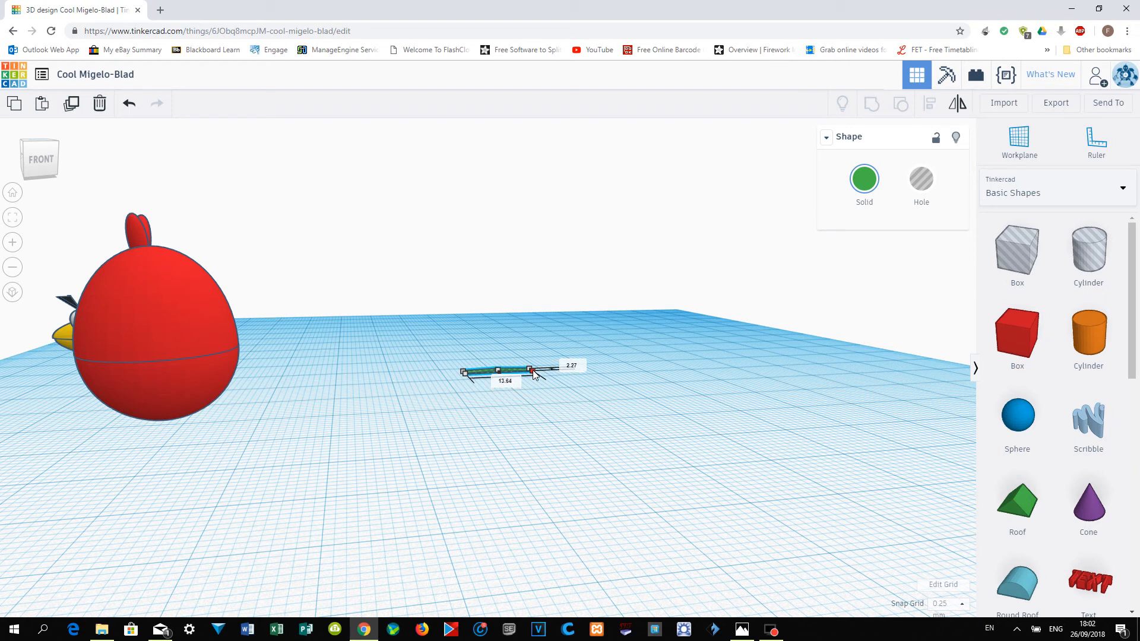
pyautogui.click(864, 179)
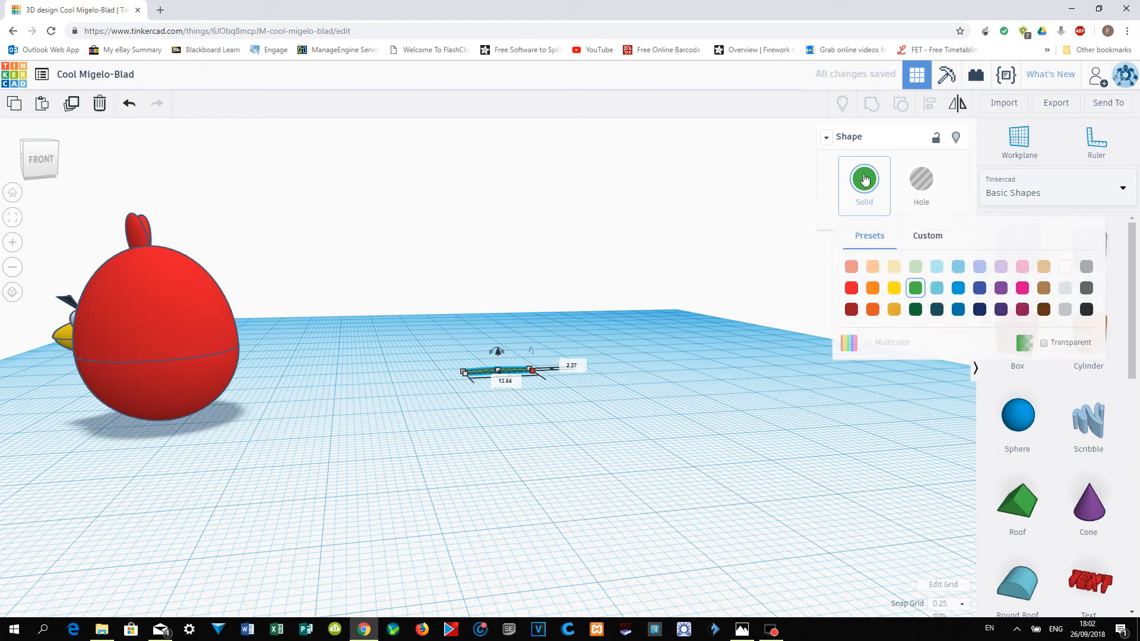
pyautogui.click(1091, 311)
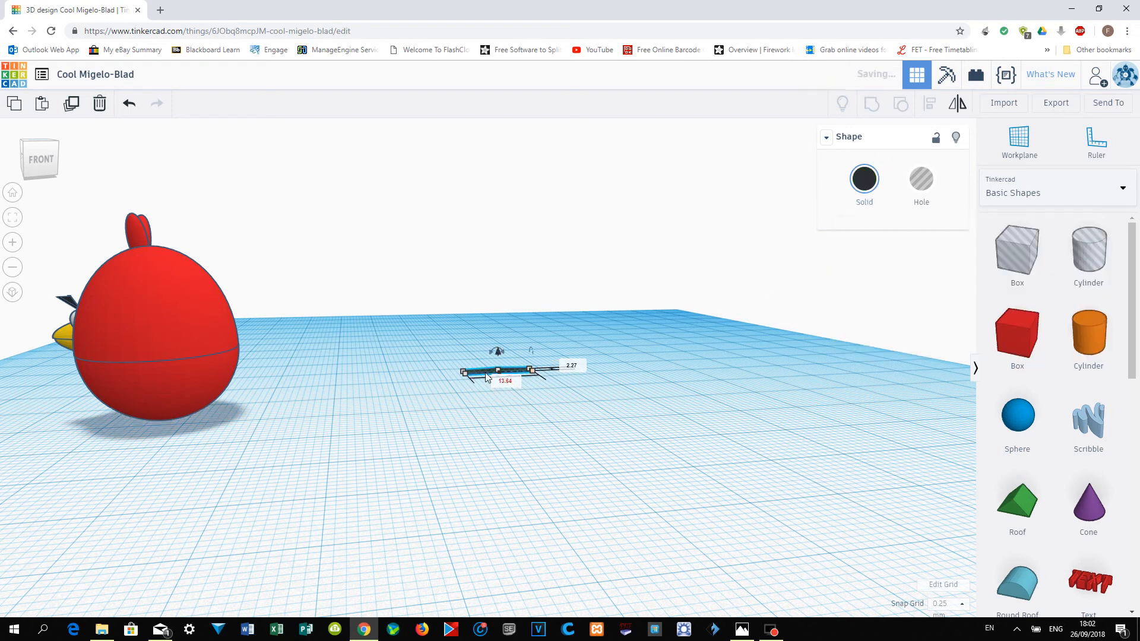
# Move the black strip against the bird's back, raised off the workplane, and tilt it so its free end points upward.
pyautogui.moveTo(485, 370); pyautogui.dragTo(240, 412)
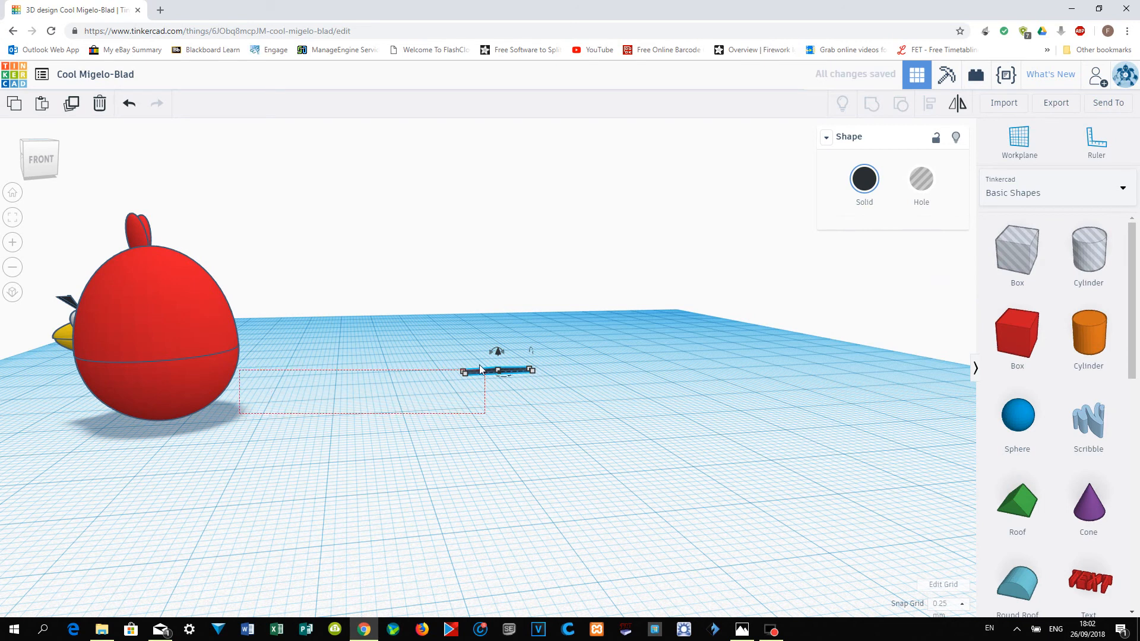
pyautogui.moveTo(498, 354); pyautogui.dragTo(247, 428)
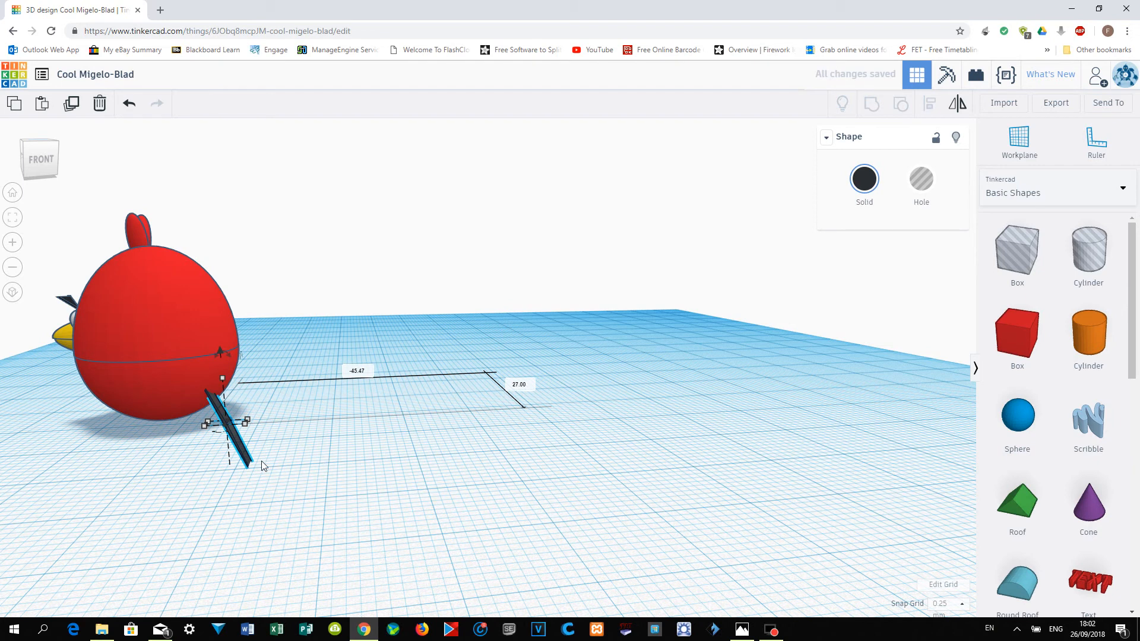
pyautogui.moveTo(219, 349); pyautogui.dragTo(215, 283)
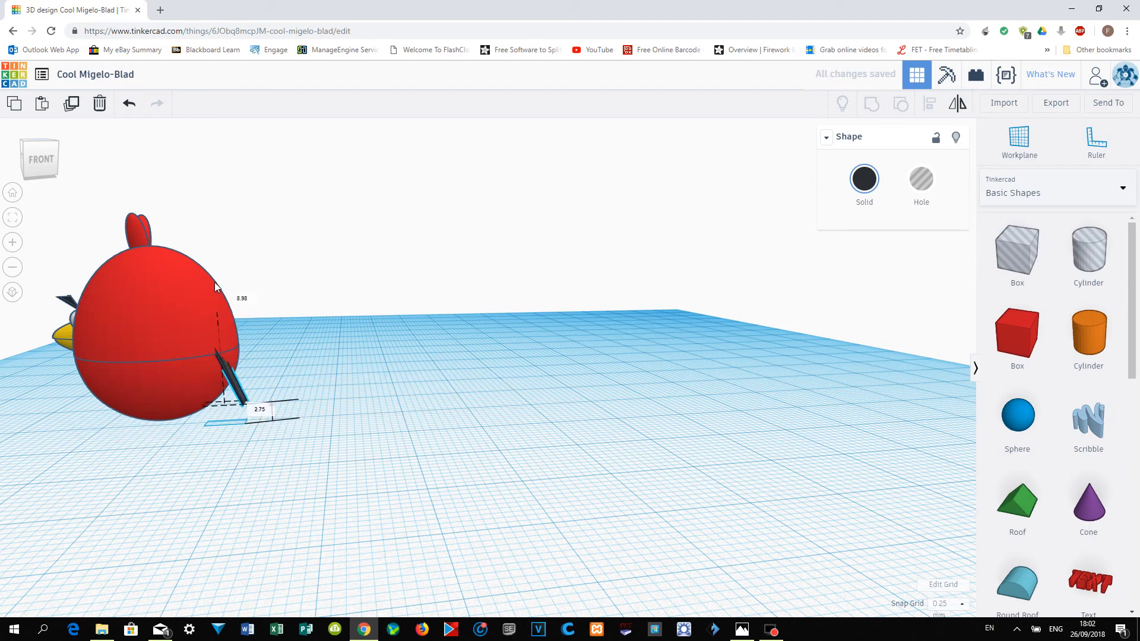
pyautogui.moveTo(200, 287); pyautogui.dragTo(241, 339)
pyautogui.hotkey('ctrl', 'z')
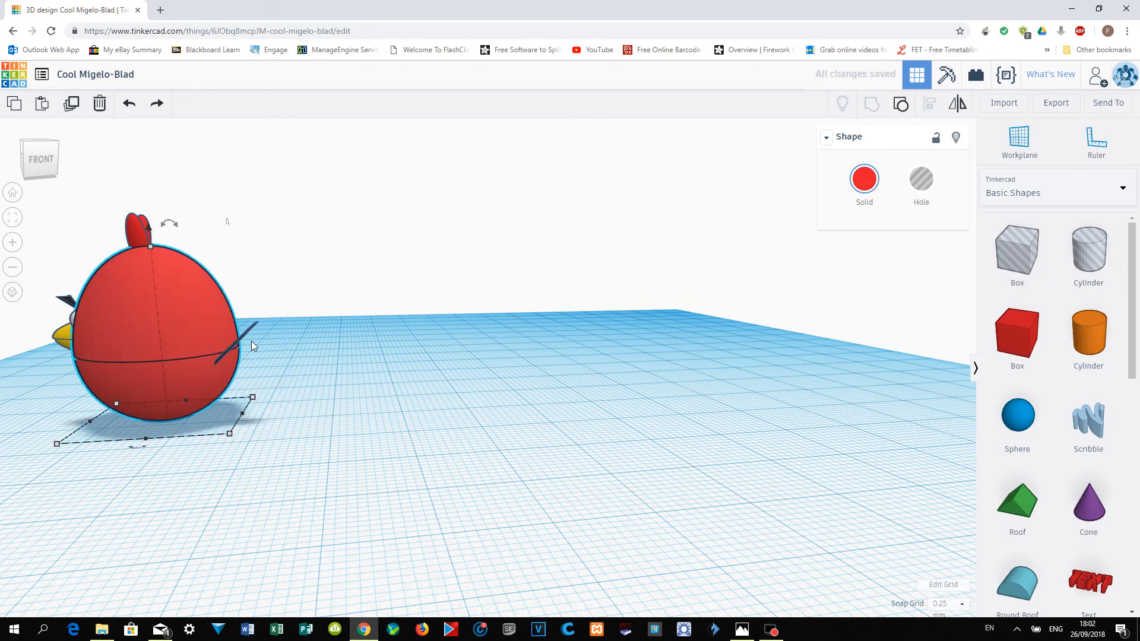
# Shift the black tail strip sideways across the back of the bird's body.
pyautogui.click(247, 333)
pyautogui.moveTo(294, 459); pyautogui.dragTo(294, 581, button='right')
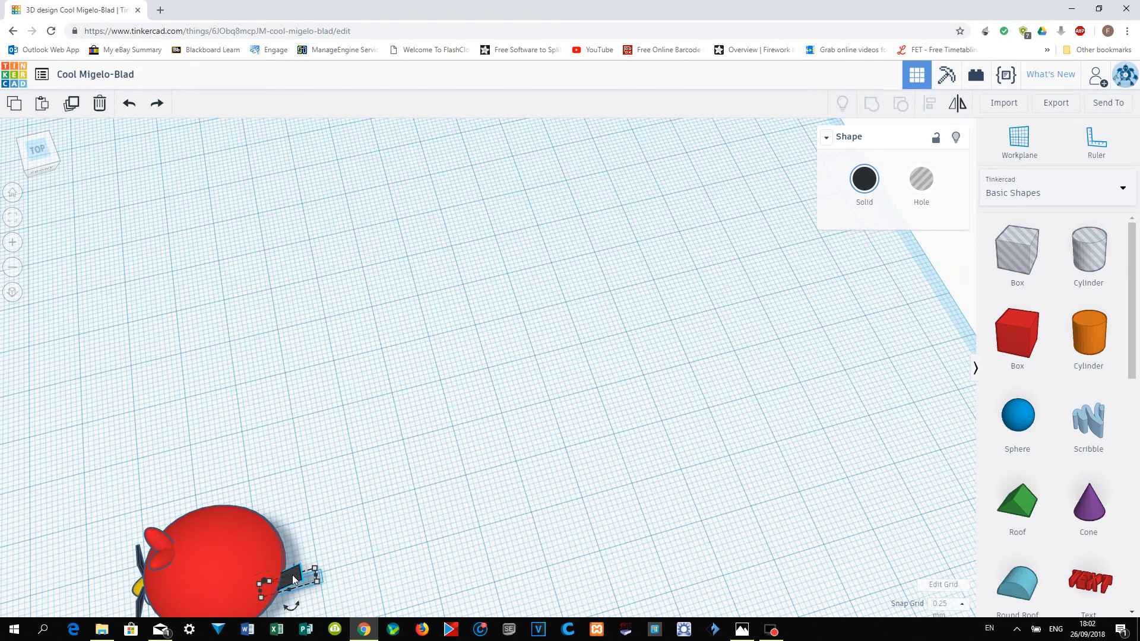
pyautogui.press('Up')
pyautogui.press('Up')
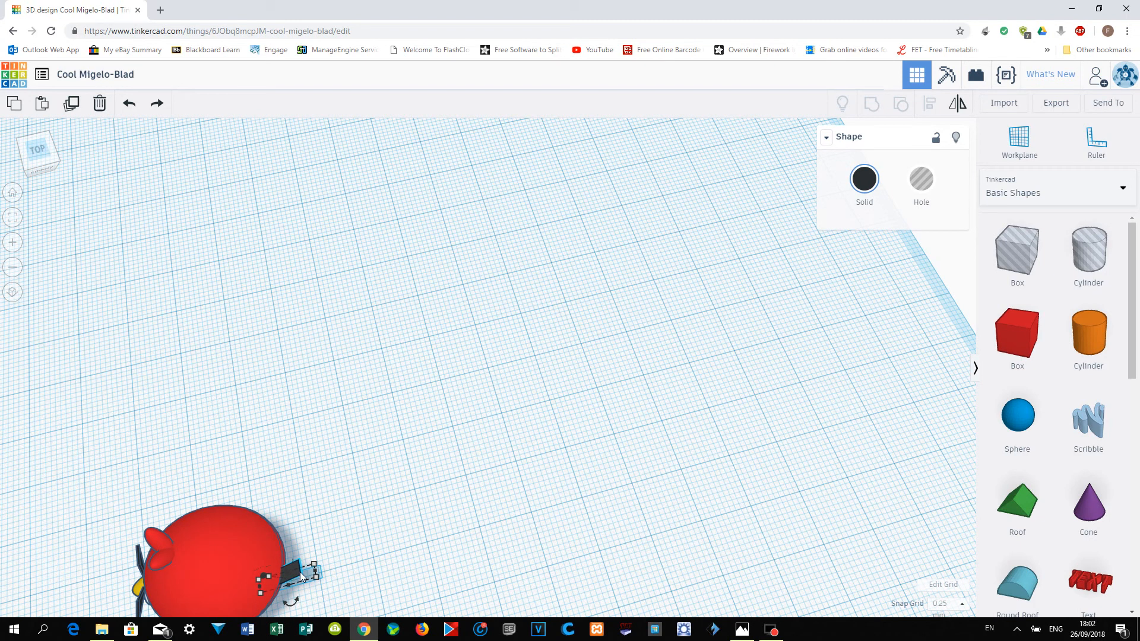
pyautogui.moveTo(590, 600); pyautogui.dragTo(638, 535, button='right')
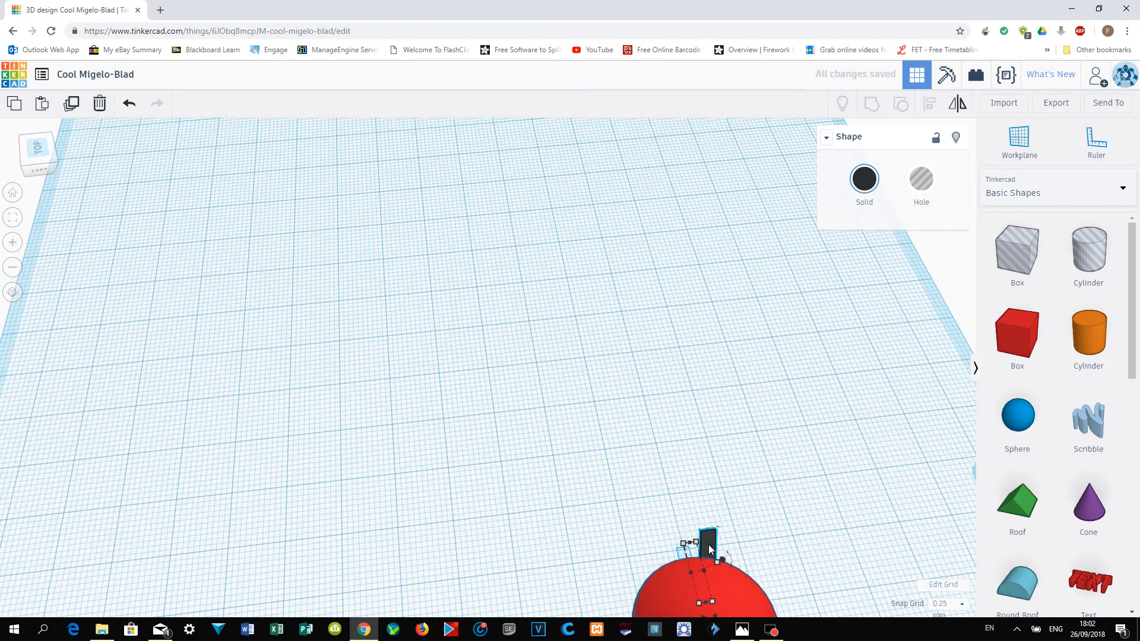
pyautogui.moveTo(703, 544); pyautogui.dragTo(702, 537)
pyautogui.press('Left')
pyautogui.press('Left')
pyautogui.press('Left')
pyautogui.press('Left')
pyautogui.press('Left')
pyautogui.press('Left')
pyautogui.press('Left')
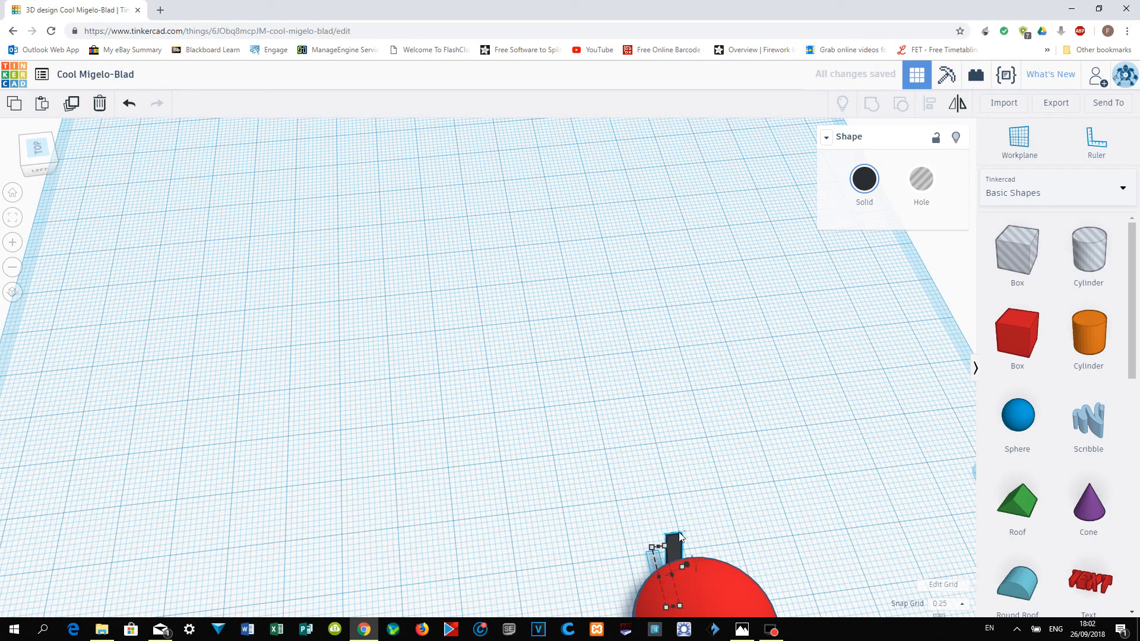
pyautogui.click(685, 543)
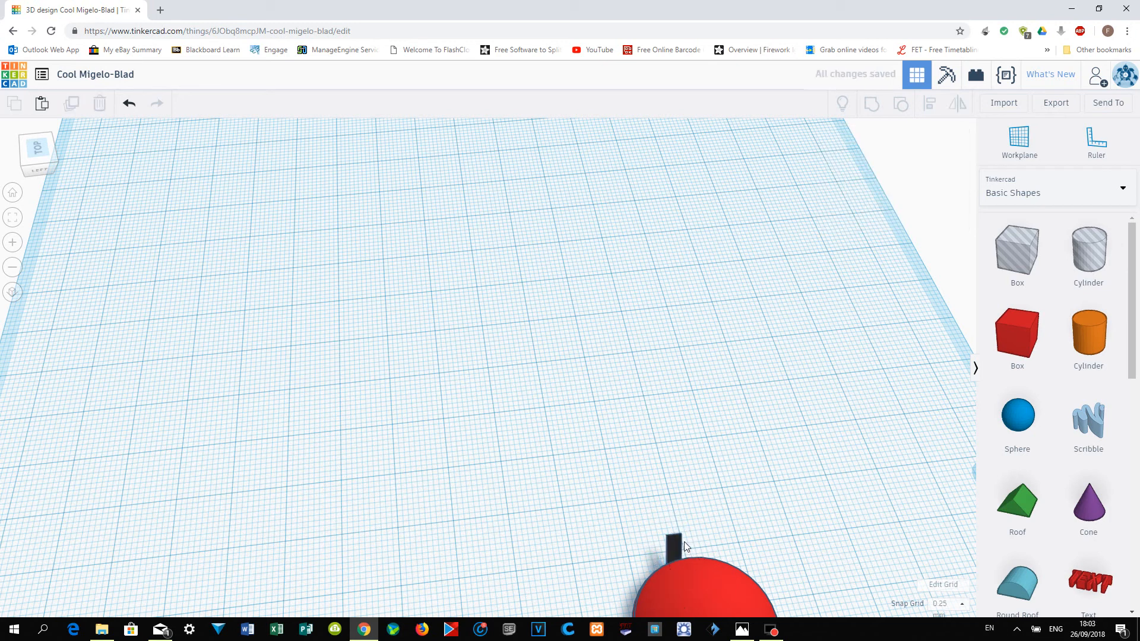
# Line the black tail strip up with the middle of the bird's back and raise it by about 2 mm.
pyautogui.click(674, 543)
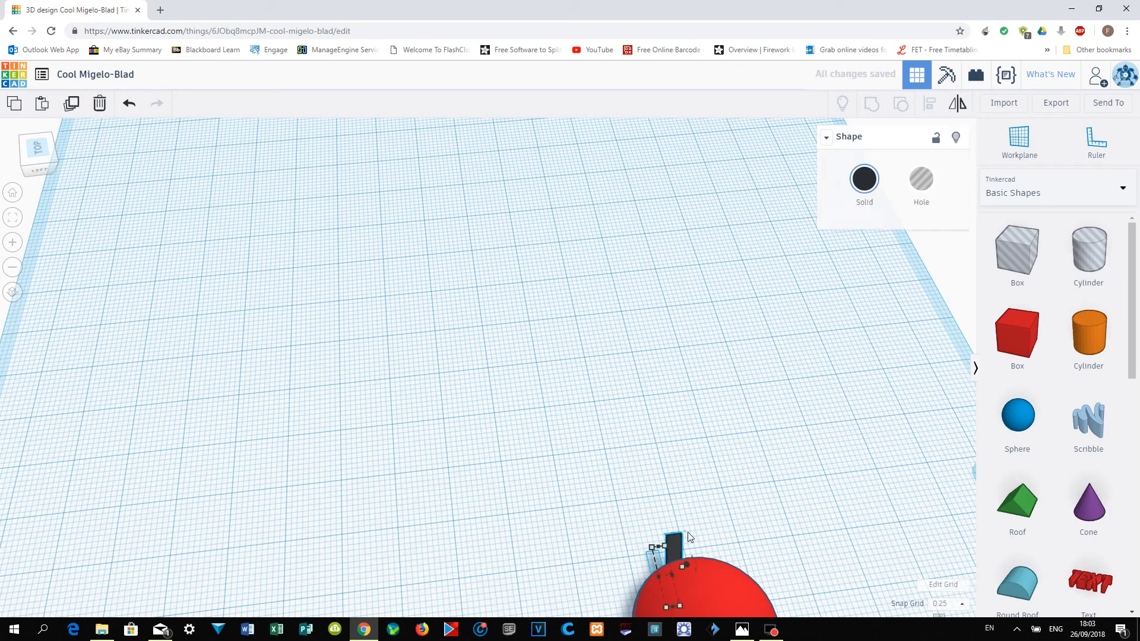
pyautogui.moveTo(694, 558); pyautogui.dragTo(689, 542)
pyautogui.moveTo(733, 541); pyautogui.dragTo(479, 483, button='right')
pyautogui.moveTo(321, 467); pyautogui.dragTo(326, 354, button='right')
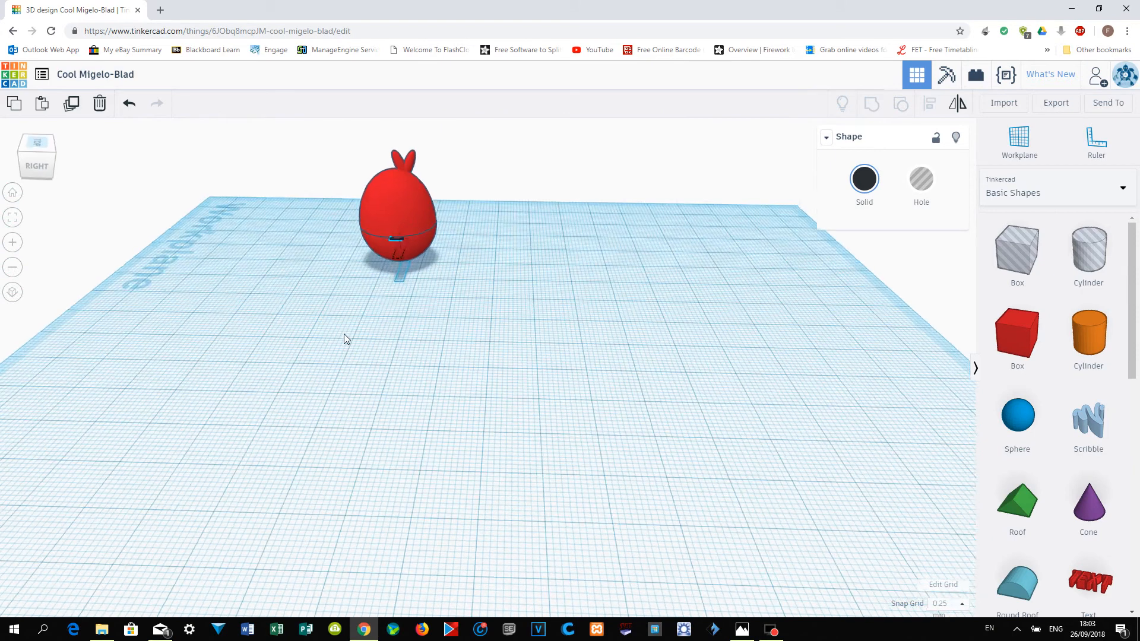
pyautogui.click(393, 238)
pyautogui.press('Left')
pyautogui.press('Left')
pyautogui.press('Left')
pyautogui.press('Left')
pyautogui.press('Left')
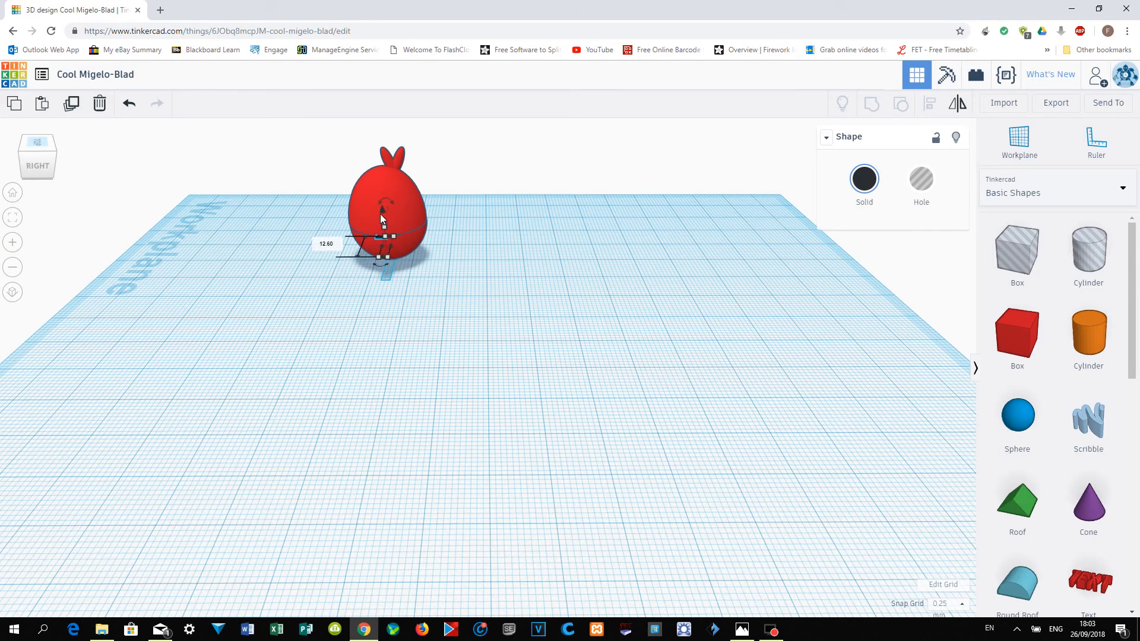
pyautogui.moveTo(383, 209); pyautogui.dragTo(383, 201)
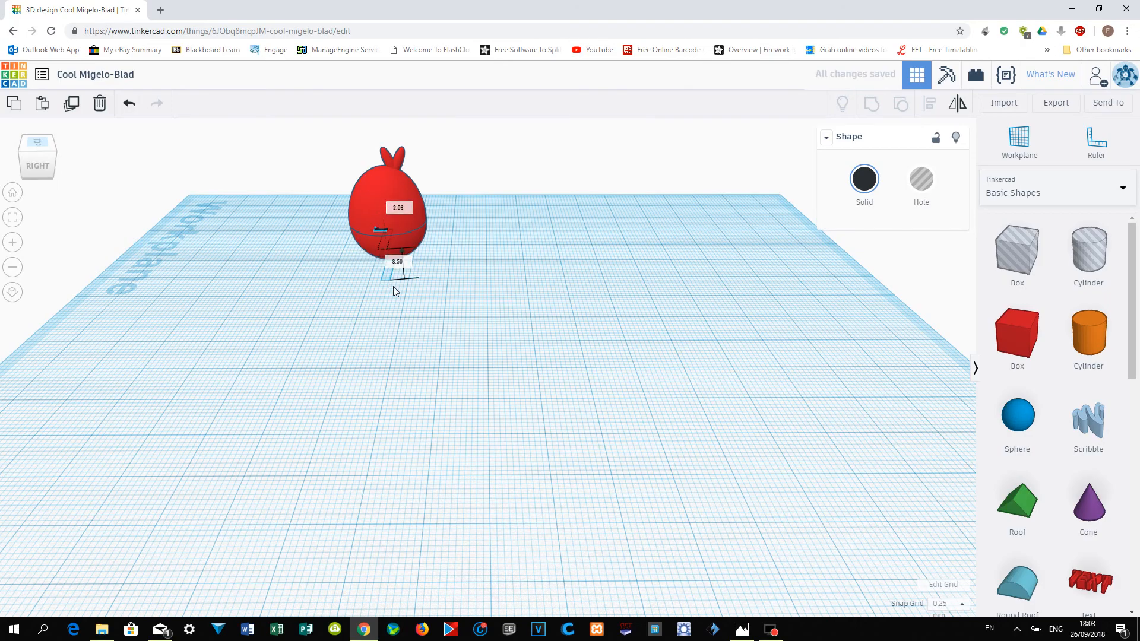
pyautogui.click(225, 310)
# Lengthen the black tail strip outward from the bird's back.
pyautogui.moveTo(230, 356); pyautogui.dragTo(508, 349, button='right')
pyautogui.moveTo(588, 421); pyautogui.dragTo(264, 341, button='right')
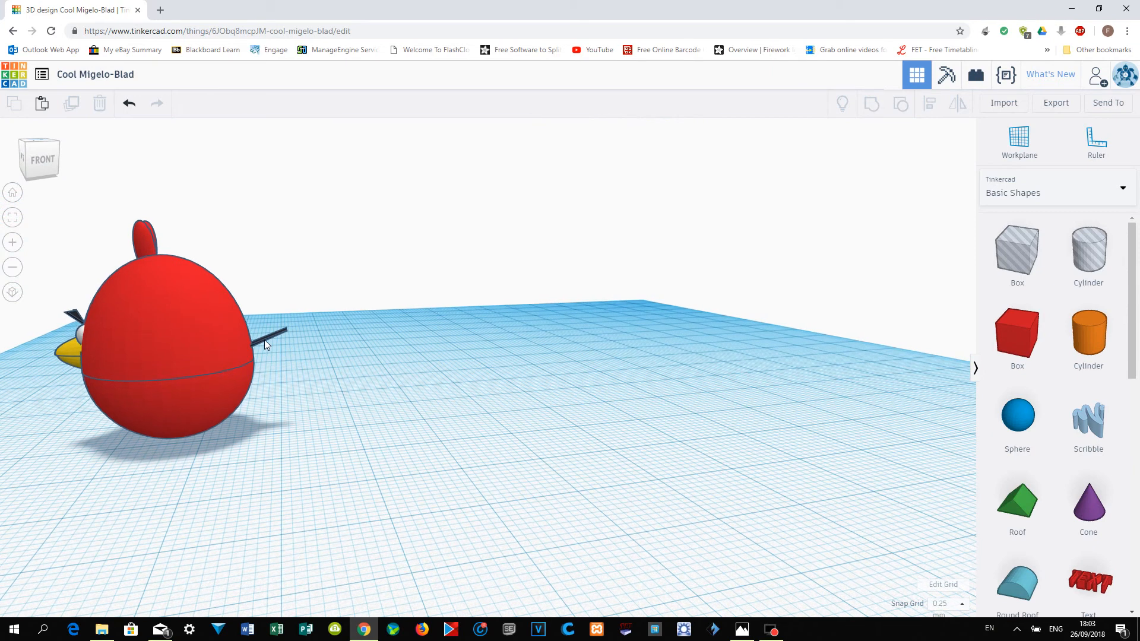
pyautogui.click(264, 341)
pyautogui.moveTo(291, 367); pyautogui.dragTo(311, 374)
pyautogui.moveTo(283, 447); pyautogui.dragTo(269, 496, button='right')
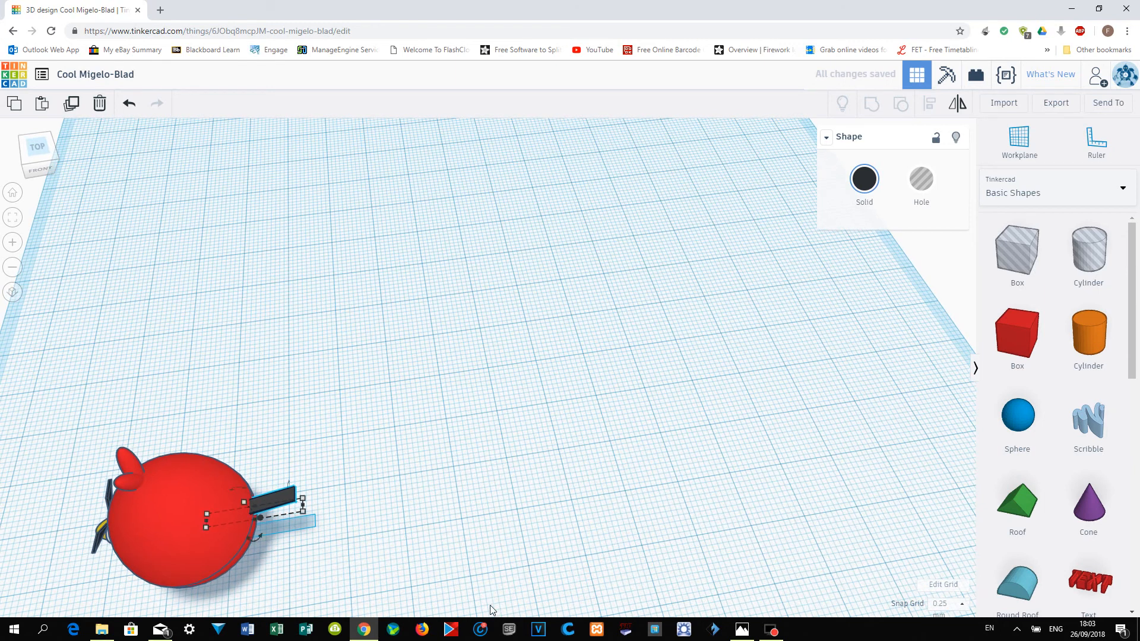
# Add a Roof shape behind the bird, reduce it to 1 mm thick and 5.75 mm high, and colour it black.
pyautogui.moveTo(1036, 475); pyautogui.dragTo(420, 434)
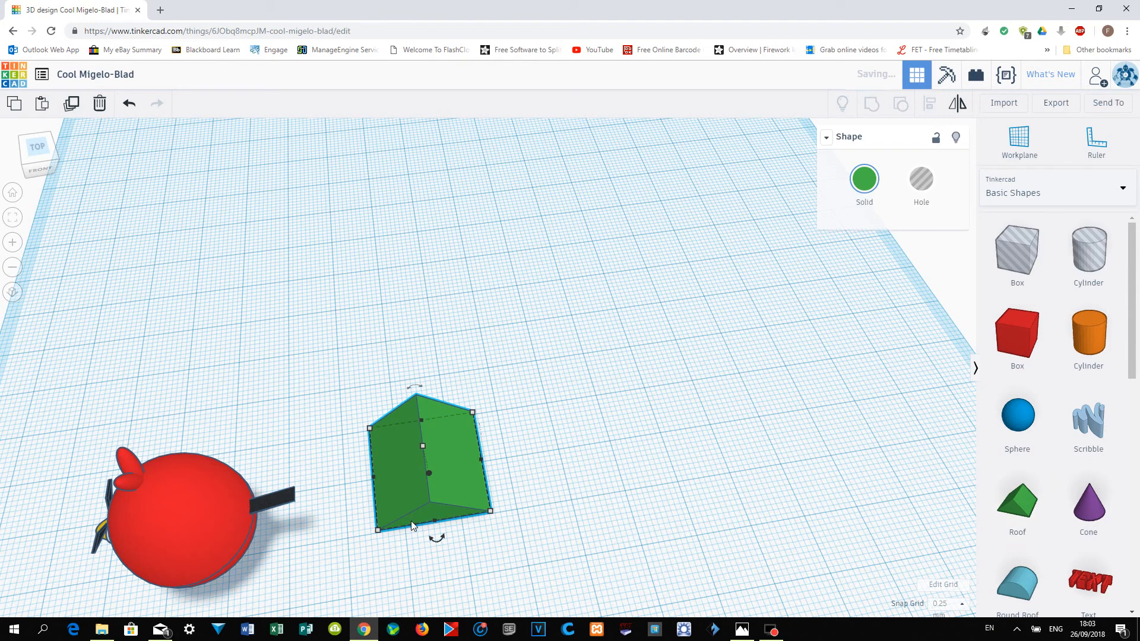
pyautogui.moveTo(377, 528); pyautogui.dragTo(379, 430)
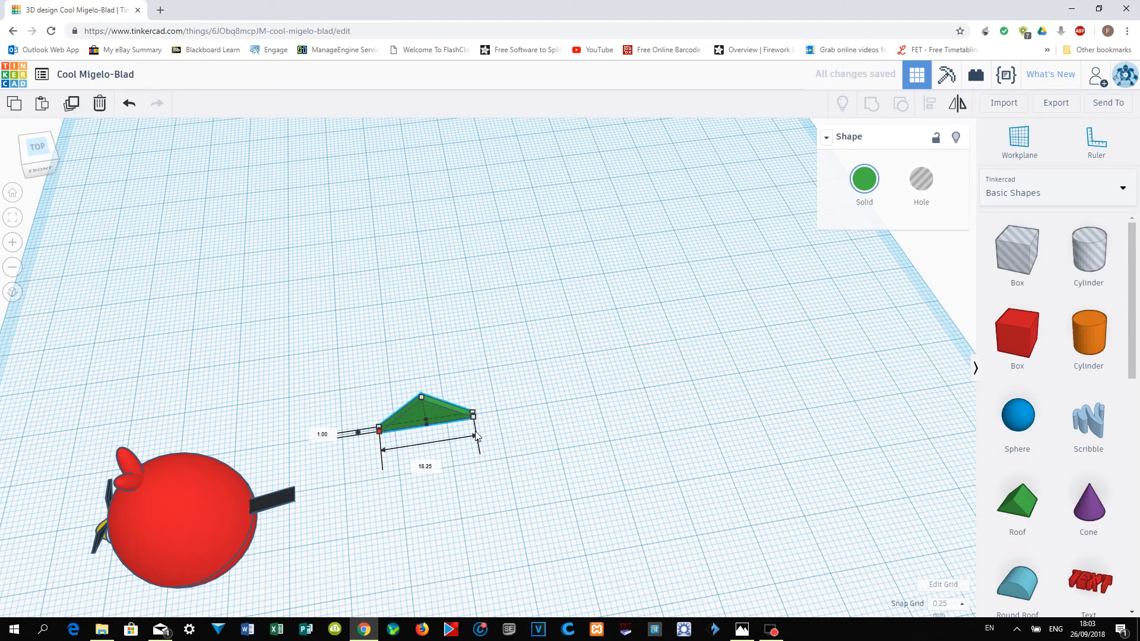
pyautogui.moveTo(473, 417); pyautogui.dragTo(516, 418)
pyautogui.moveTo(444, 403); pyautogui.dragTo(318, 509)
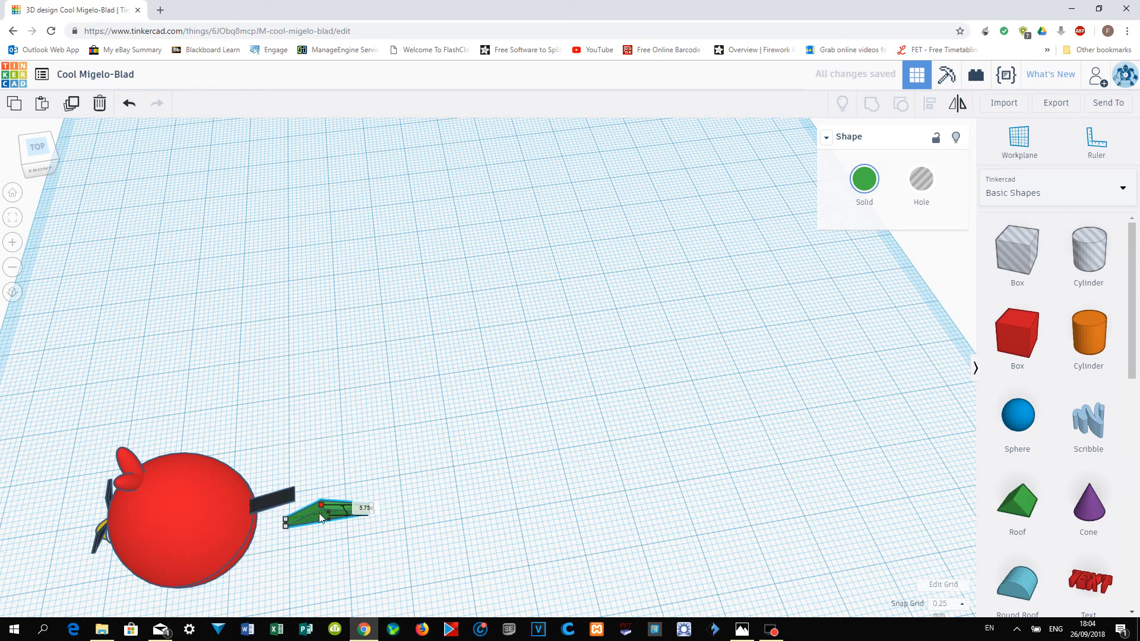
pyautogui.click(864, 180)
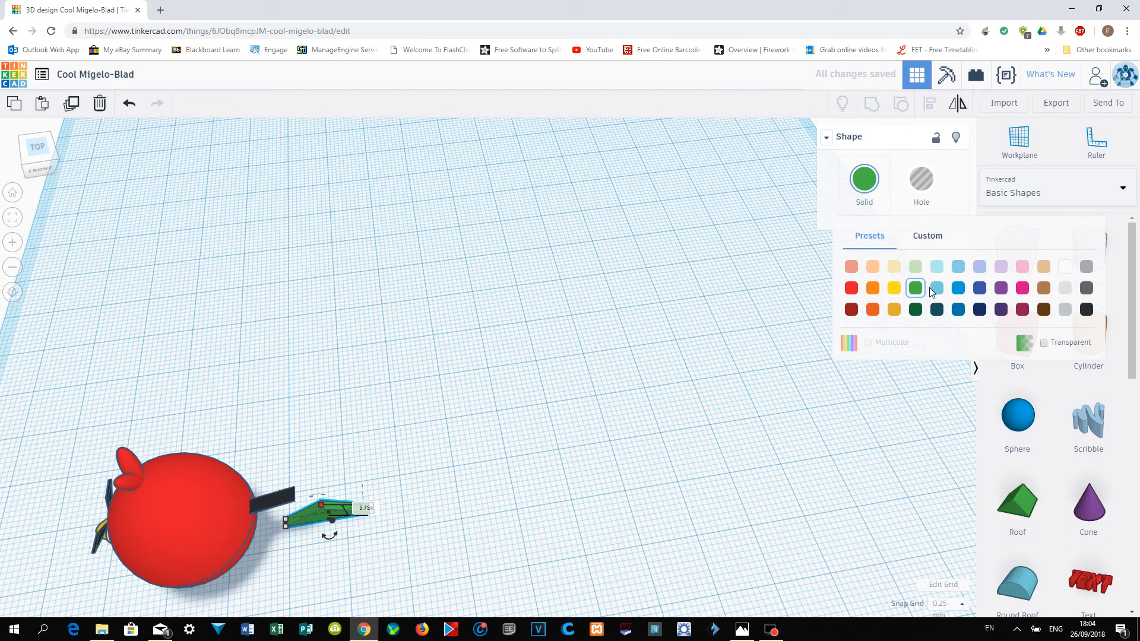
pyautogui.click(1086, 310)
# Raise the thin black triangle onto the bird's upper back and rotate it so its tip points up and outward.
pyautogui.moveTo(319, 512); pyautogui.dragTo(257, 530)
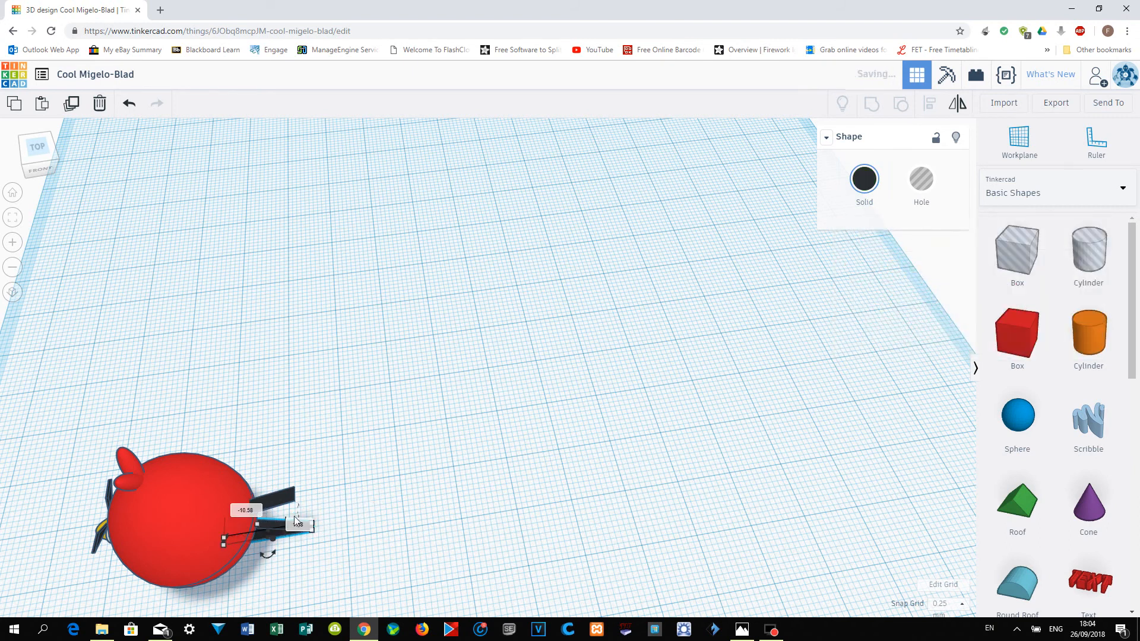
pyautogui.moveTo(364, 475); pyautogui.dragTo(226, 410, button='right')
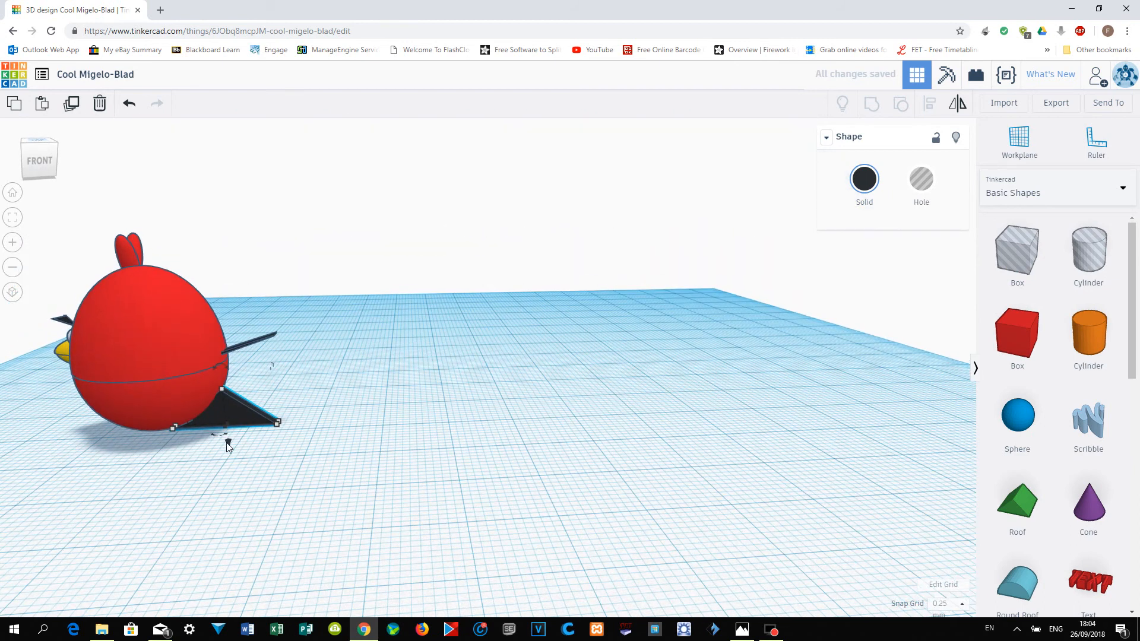
pyautogui.moveTo(226, 430); pyautogui.dragTo(272, 342)
pyautogui.moveTo(208, 264); pyautogui.dragTo(241, 311)
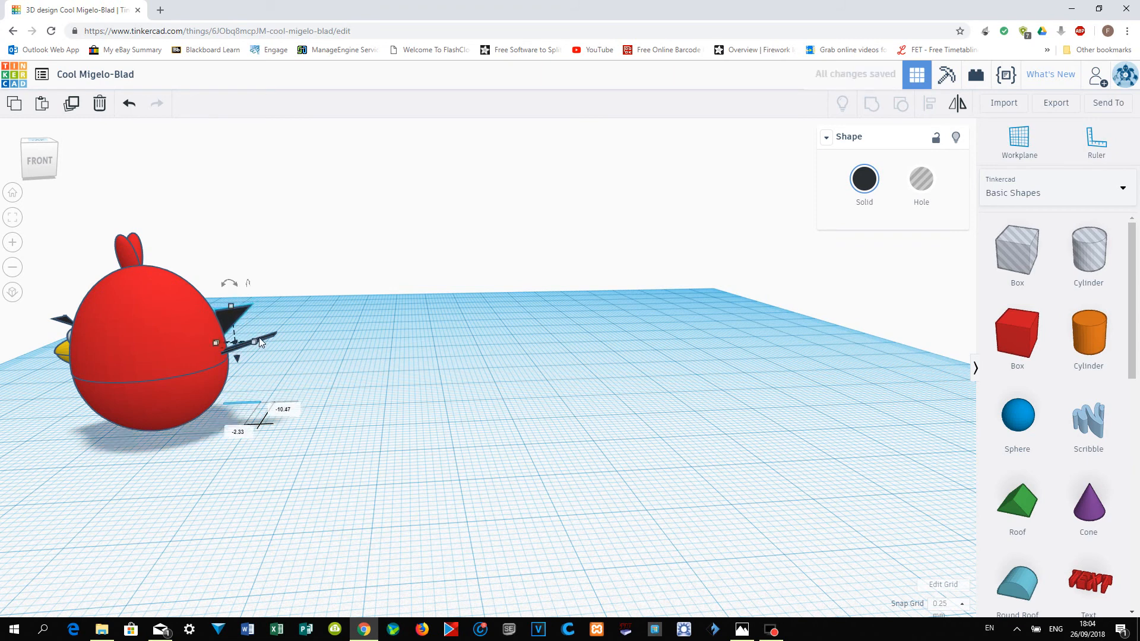
# Delete the flat black strip below the triangular tail feather.
pyautogui.click(263, 339)
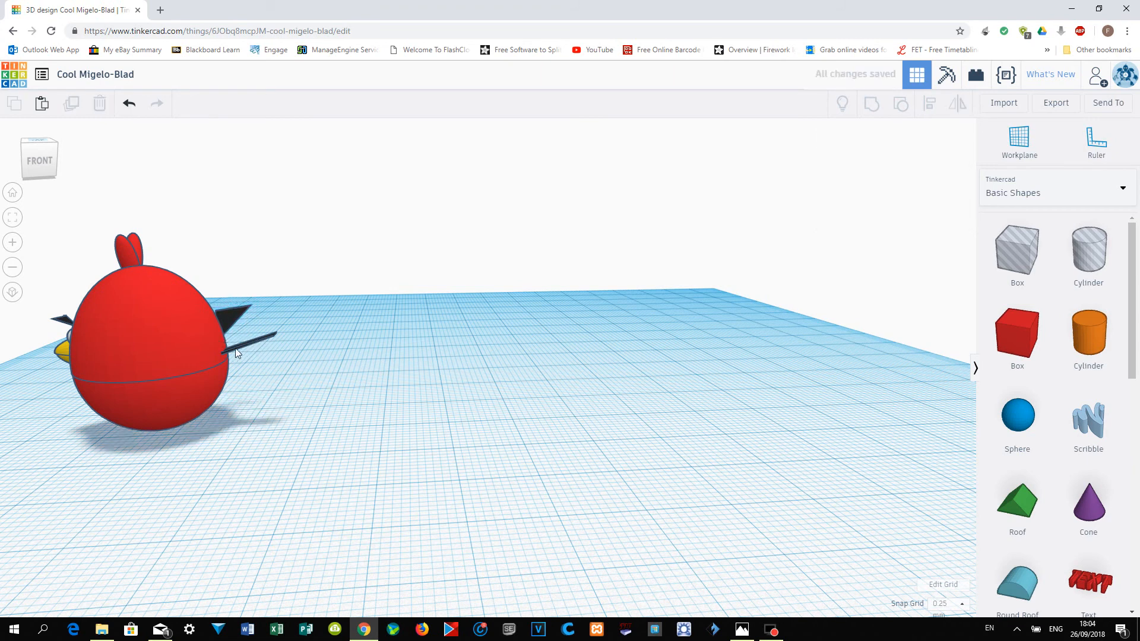
pyautogui.click(244, 343)
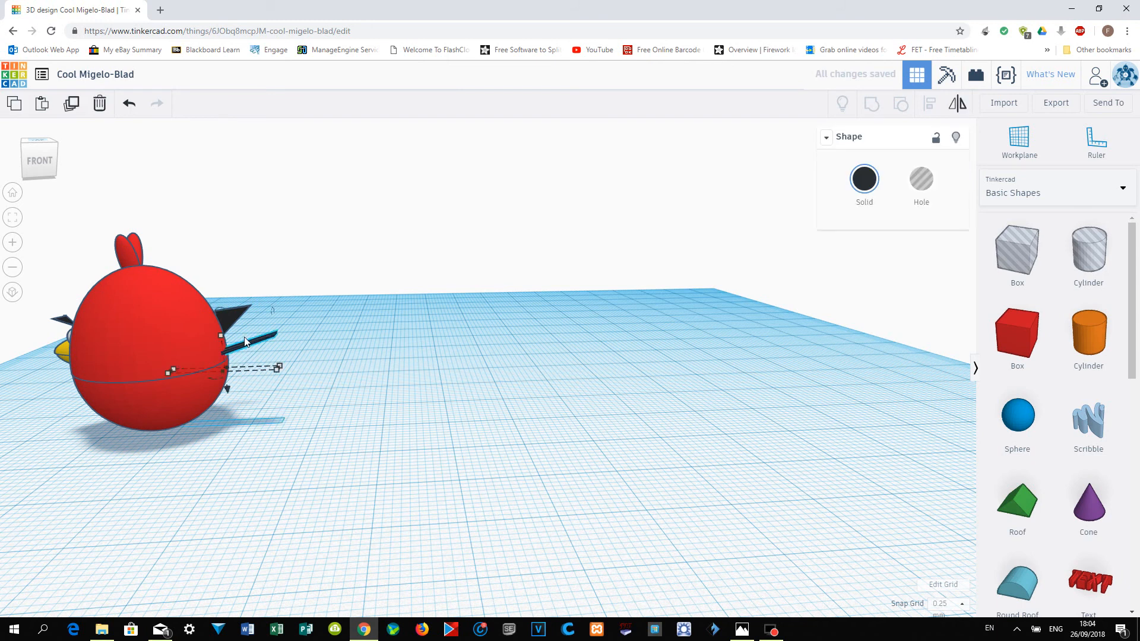
pyautogui.press('Delete')
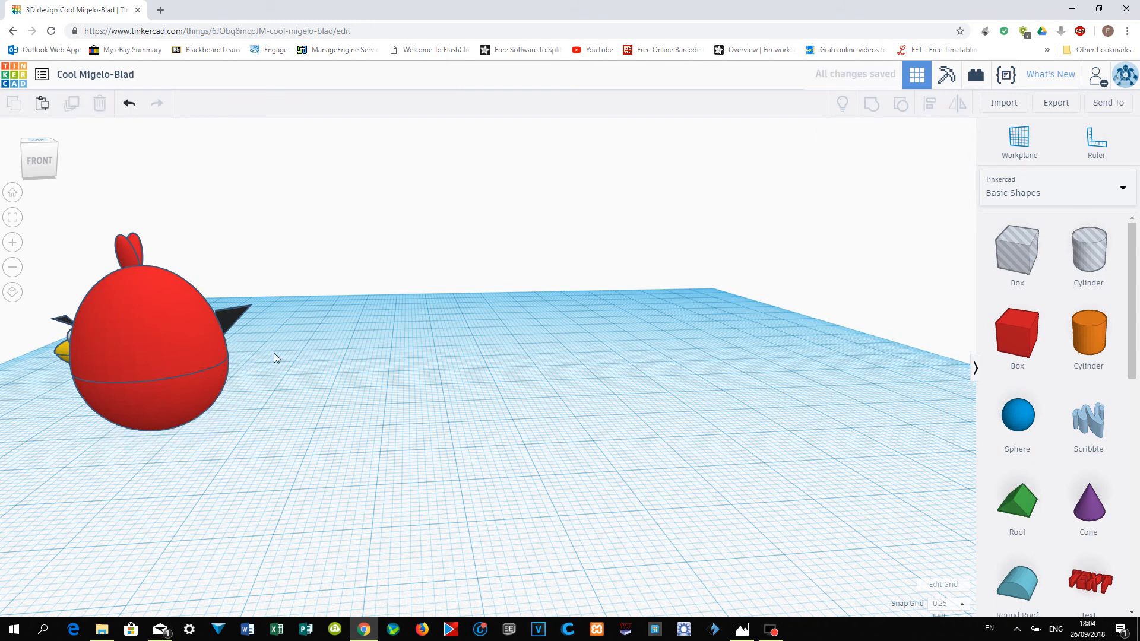
# Duplicate the black tail triangle, offset the copy outward from the bird and rotate it by -22.5°.
pyautogui.hotkey('ctrl', 'z')
pyautogui.hotkey('ctrl', 'd')
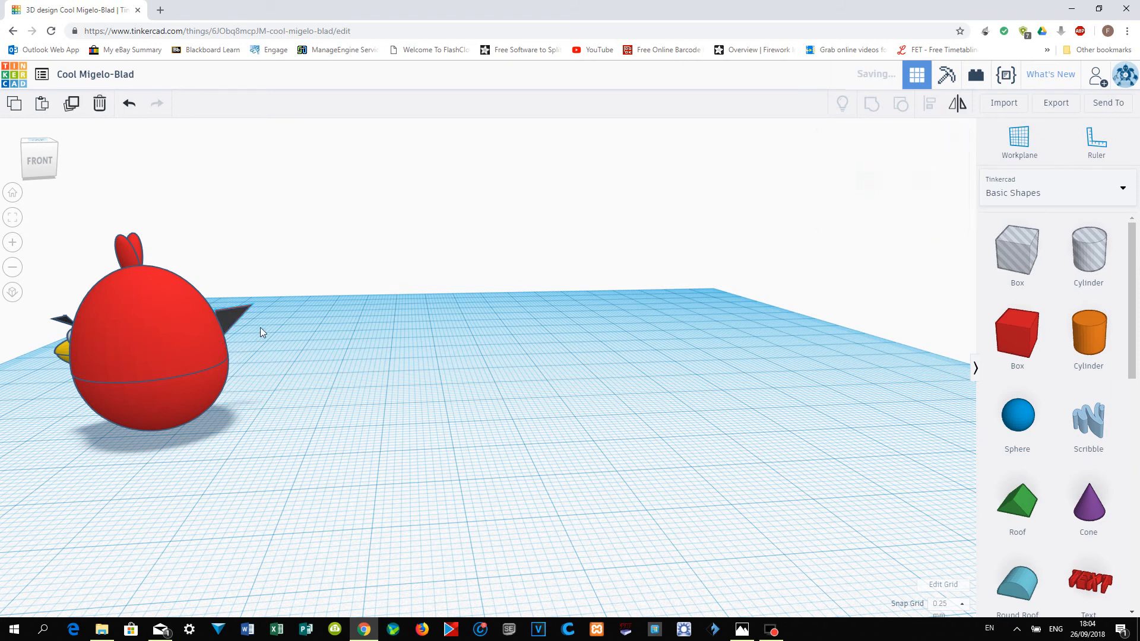
pyautogui.moveTo(241, 317)
pyautogui.mouseDown()
pyautogui.moveTo(247, 287)
pyautogui.moveTo(262, 319)
pyautogui.mouseUp()
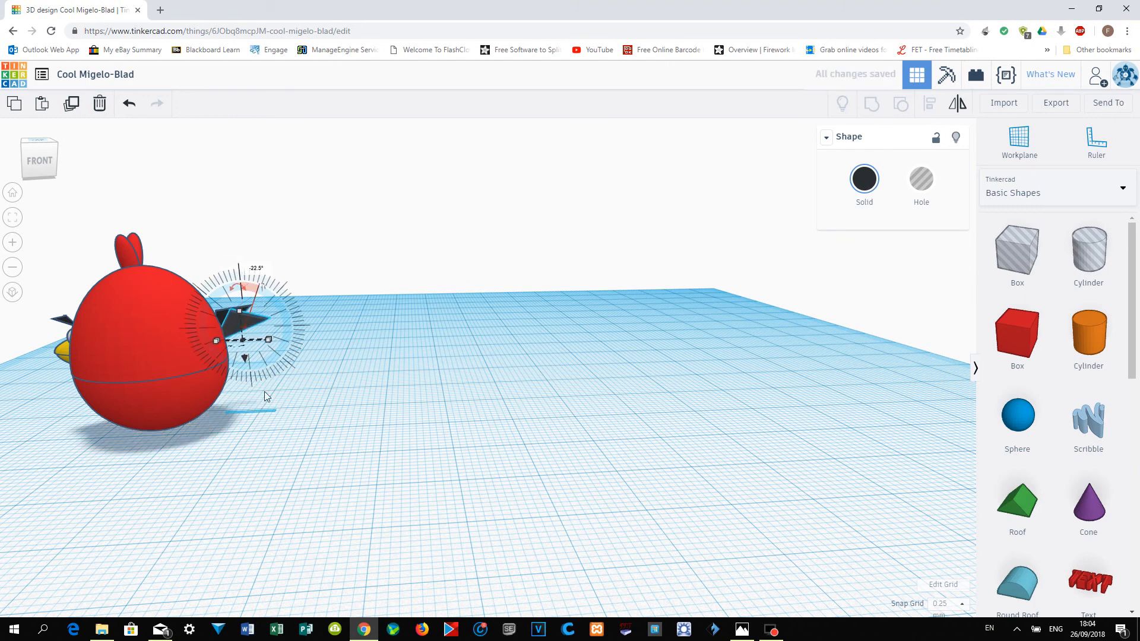
# Shift both black tail triangles sideways so they sit together at the middle of the bird's back.
pyautogui.moveTo(234, 525); pyautogui.dragTo(213, 542, button='right')
pyautogui.moveTo(231, 413); pyautogui.dragTo(225, 383, button='right')
pyautogui.click(223, 381)
pyautogui.click(223, 387)
pyautogui.moveTo(216, 385); pyautogui.dragTo(212, 440)
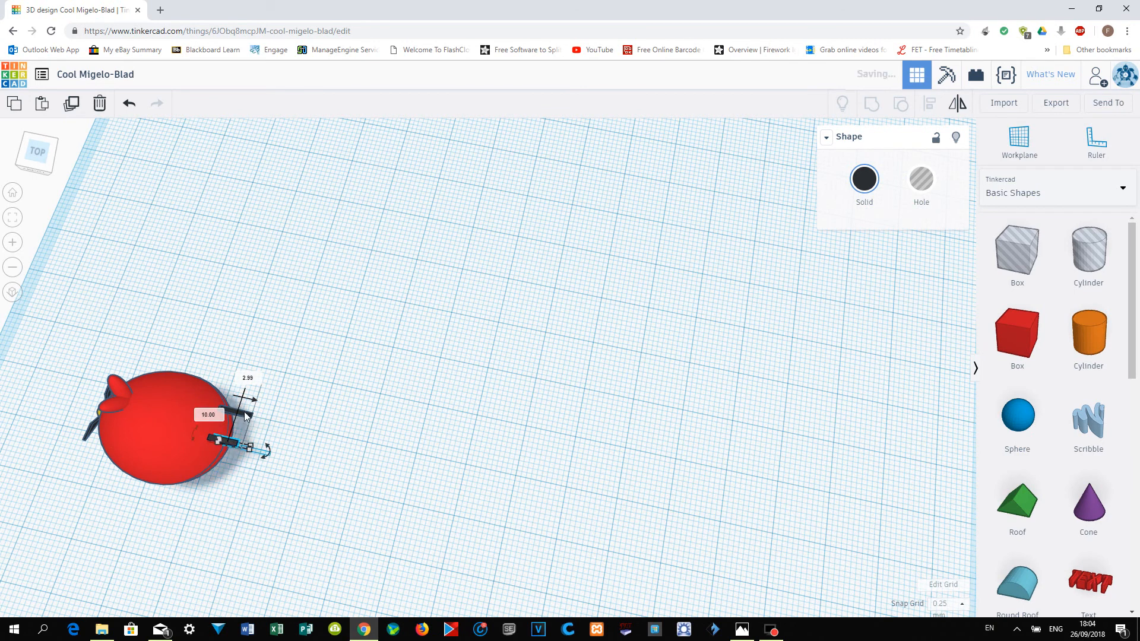
pyautogui.click(246, 419)
pyautogui.click(240, 416)
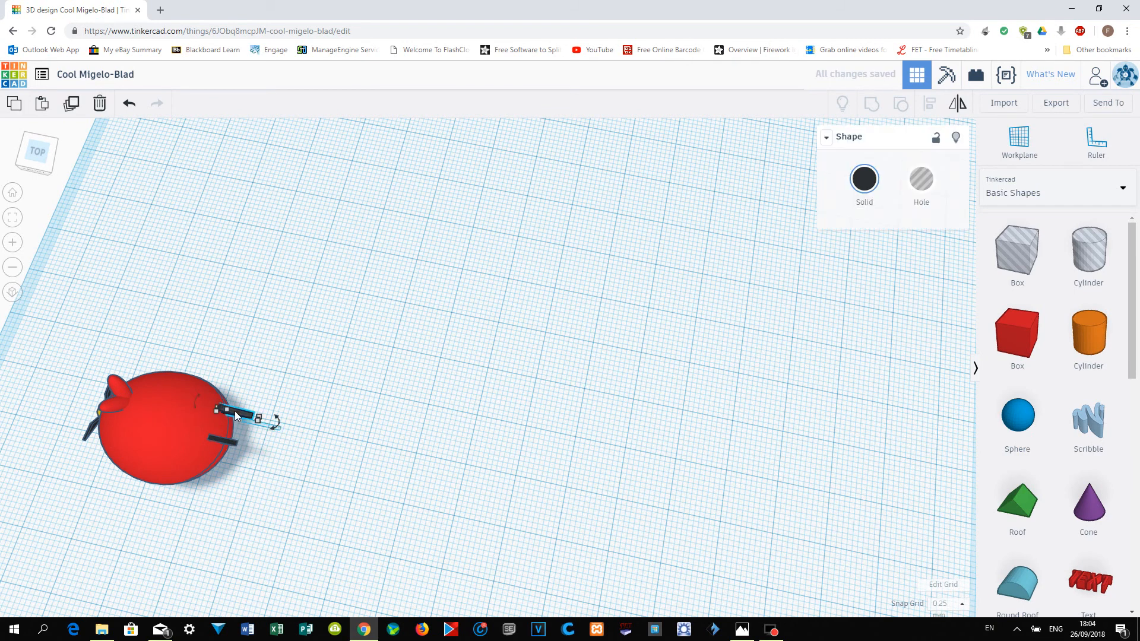
pyautogui.moveTo(238, 417); pyautogui.dragTo(237, 446)
# Place the second tail triangle below the first and rotate it to -22.5° so its tip points downward.
pyautogui.moveTo(283, 523); pyautogui.dragTo(309, 356, button='right')
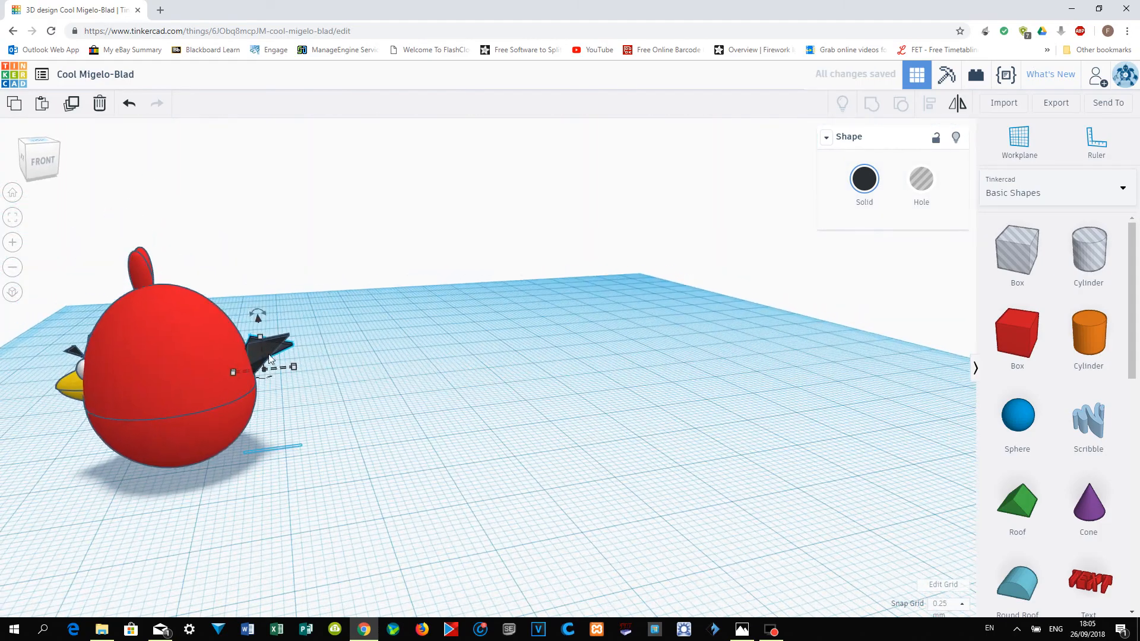
pyautogui.moveTo(258, 321); pyautogui.dragTo(362, 393)
pyautogui.moveTo(299, 329)
pyautogui.mouseDown()
pyautogui.moveTo(339, 371)
pyautogui.moveTo(402, 226)
pyautogui.moveTo(404, 350)
pyautogui.moveTo(309, 373)
pyautogui.moveTo(257, 371)
pyautogui.moveTo(261, 381)
pyautogui.moveTo(275, 358)
pyautogui.moveTo(278, 374)
pyautogui.moveTo(271, 343)
pyautogui.mouseUp()
pyautogui.moveTo(261, 334); pyautogui.dragTo(298, 387)
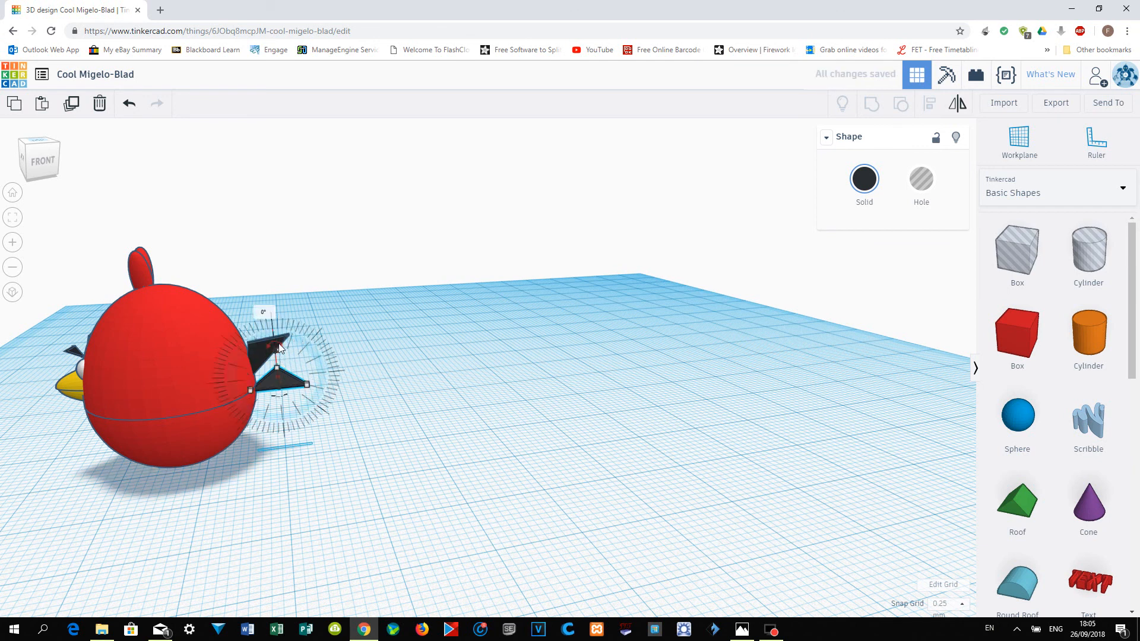
pyautogui.moveTo(281, 354)
pyautogui.mouseDown()
pyautogui.moveTo(288, 385)
pyautogui.moveTo(285, 356)
pyautogui.moveTo(295, 358)
pyautogui.mouseUp()
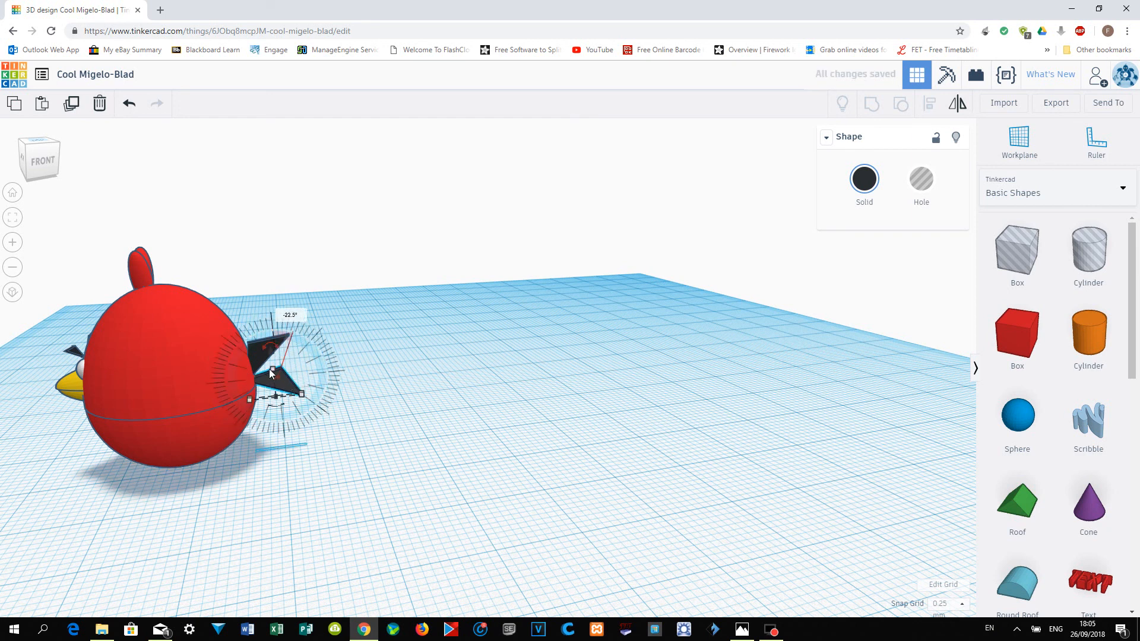
pyautogui.press('Escape')
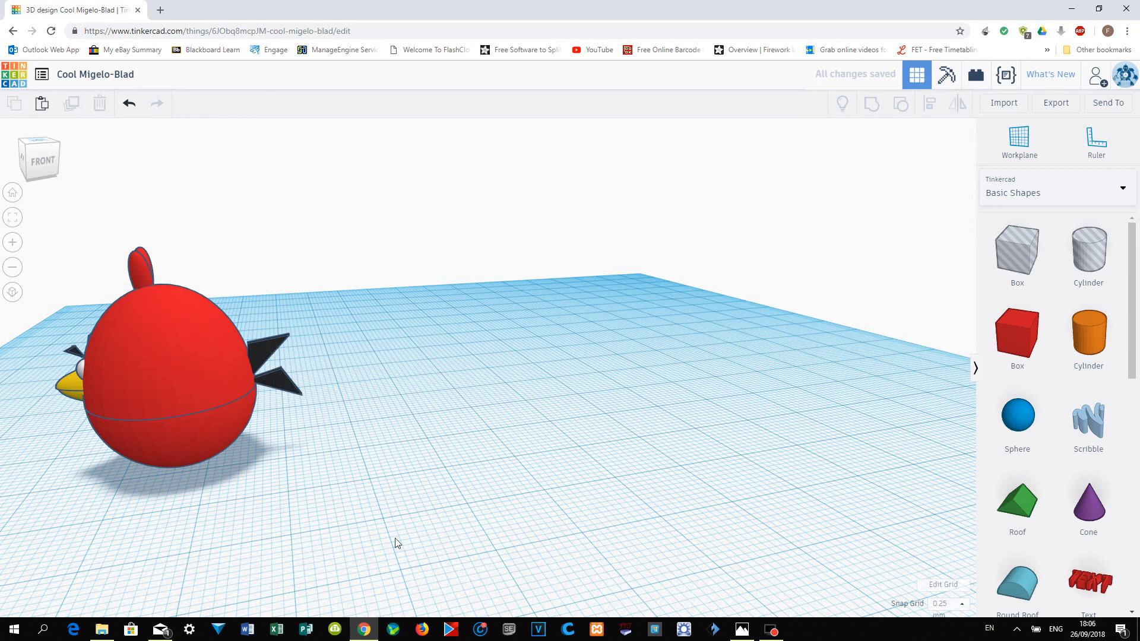
# Inspect the finished bird from below, the side, above and the front to check the tail, feathers and face.
pyautogui.moveTo(414, 470); pyautogui.dragTo(291, 417, button='right')
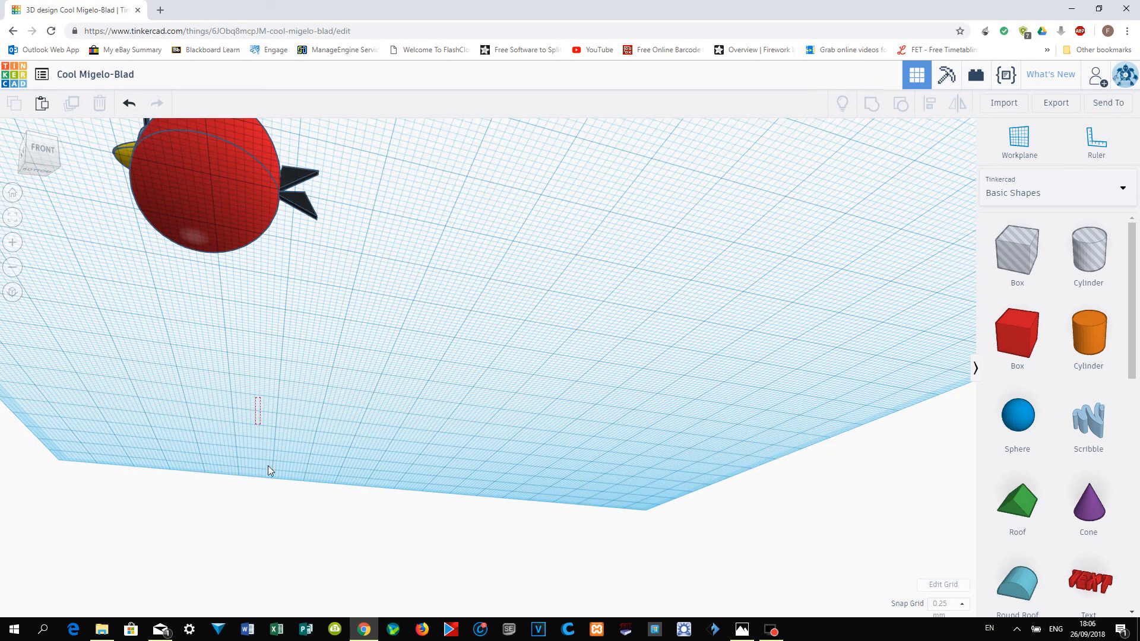
pyautogui.moveTo(230, 376); pyautogui.dragTo(438, 454, button='right')
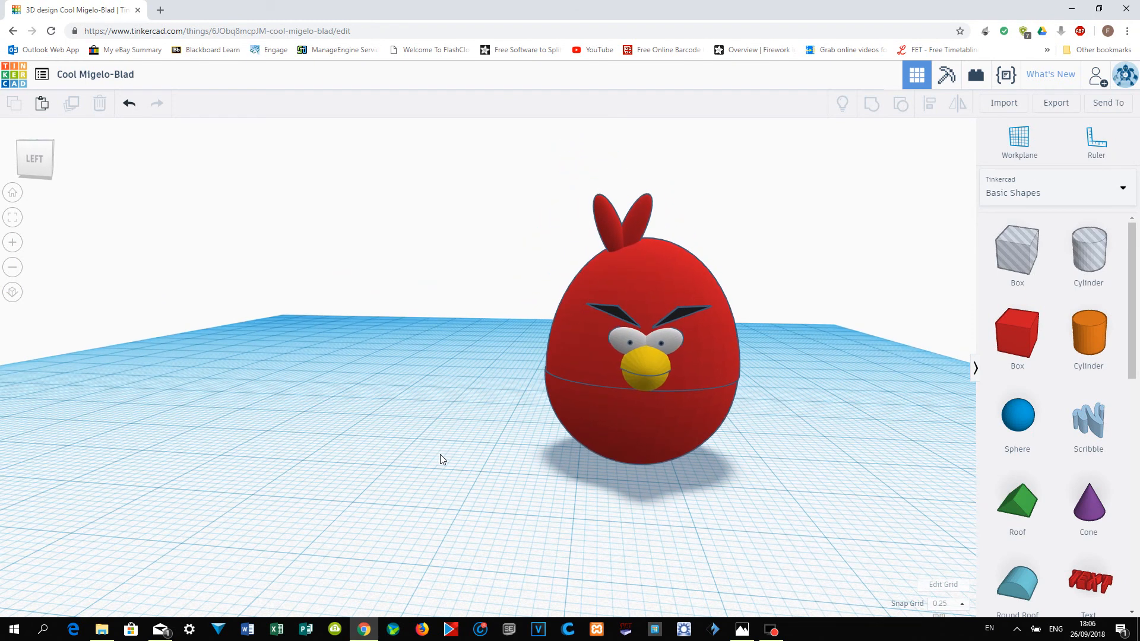
pyautogui.moveTo(446, 514); pyautogui.dragTo(674, 507)
pyautogui.moveTo(689, 514); pyautogui.dragTo(226, 445, button='right')
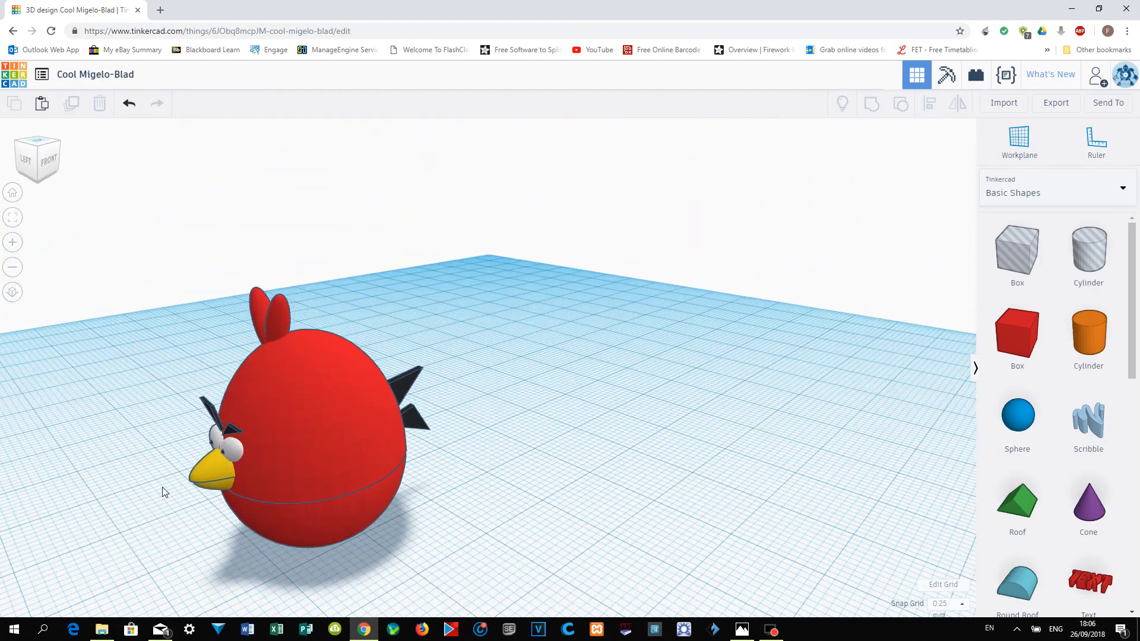
pyautogui.moveTo(150, 540); pyautogui.dragTo(730, 594, button='right')
pyautogui.click(758, 579)
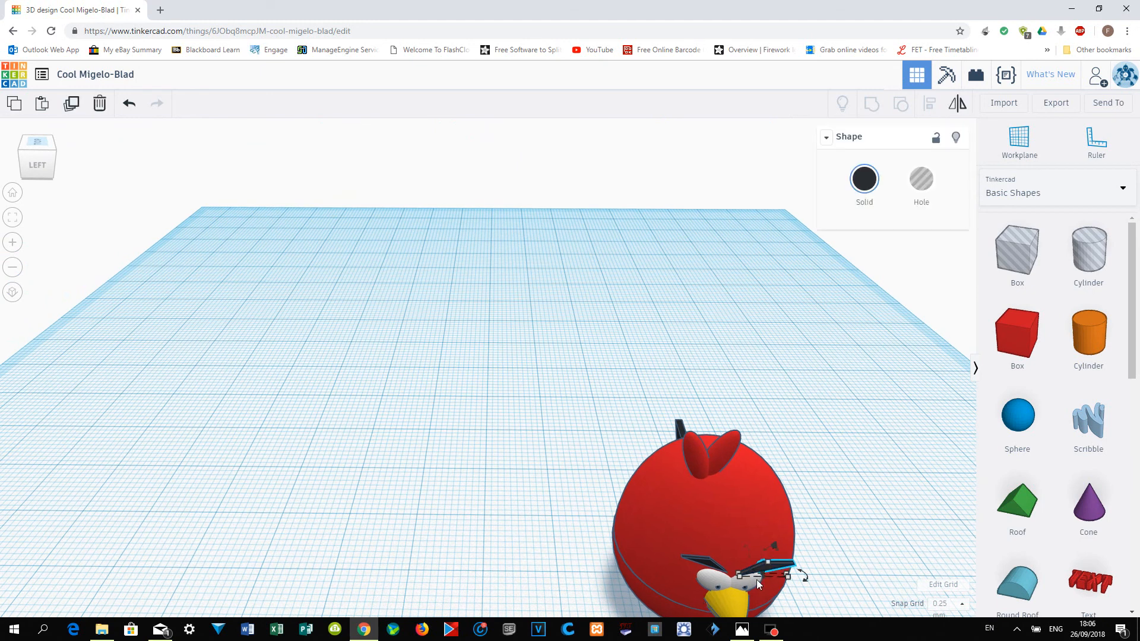
pyautogui.click(857, 544)
pyautogui.moveTo(857, 544); pyautogui.dragTo(772, 604, button='right')
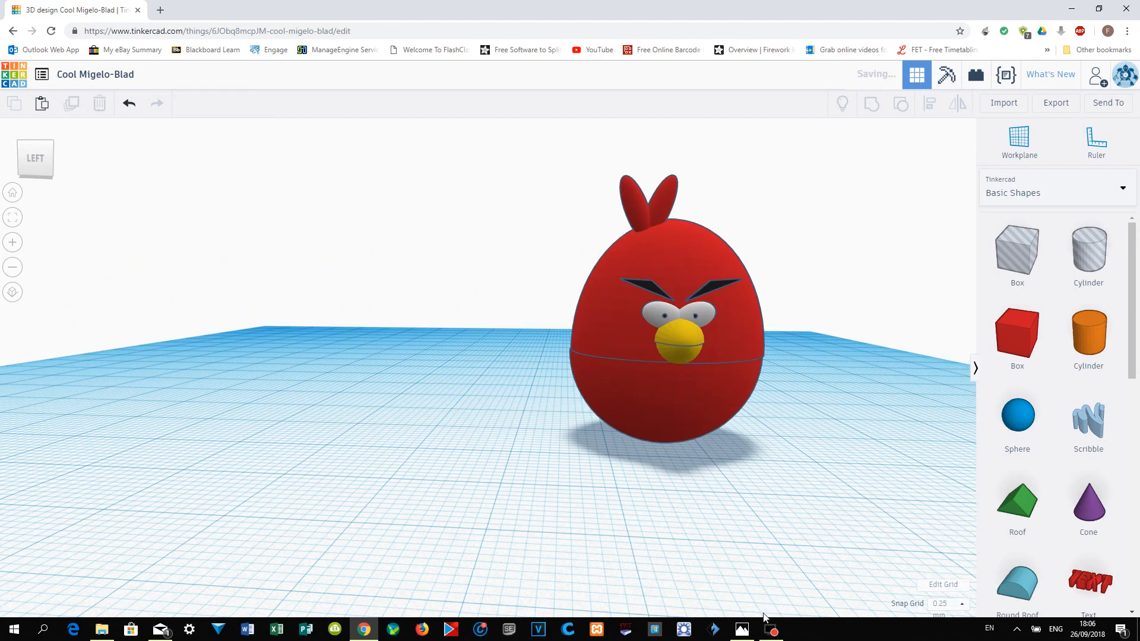
pyautogui.moveTo(761, 624)
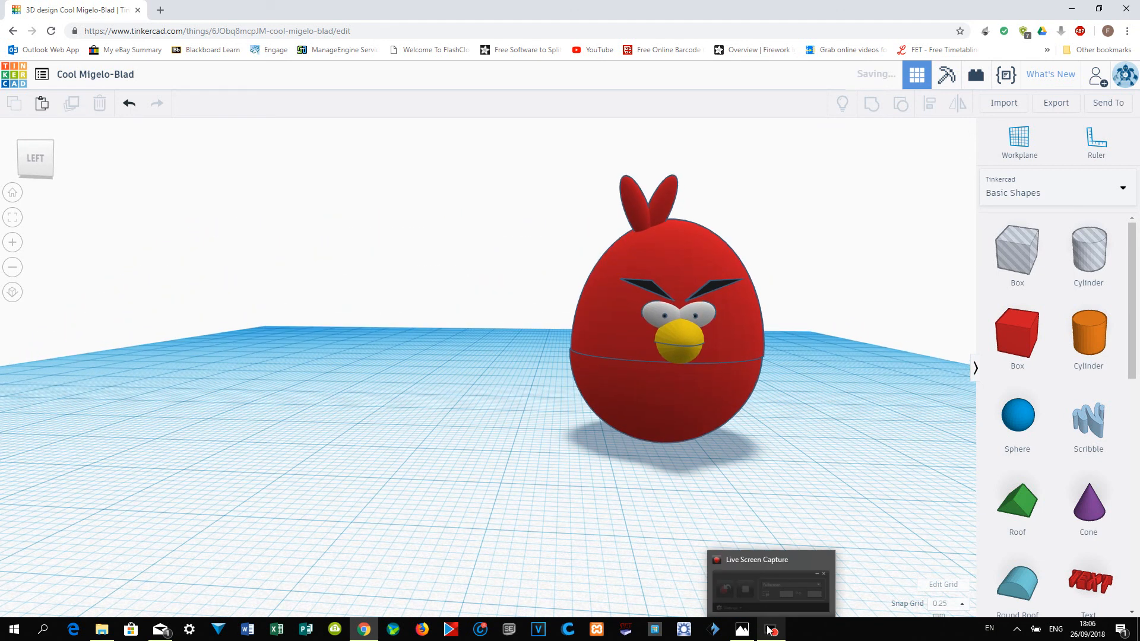